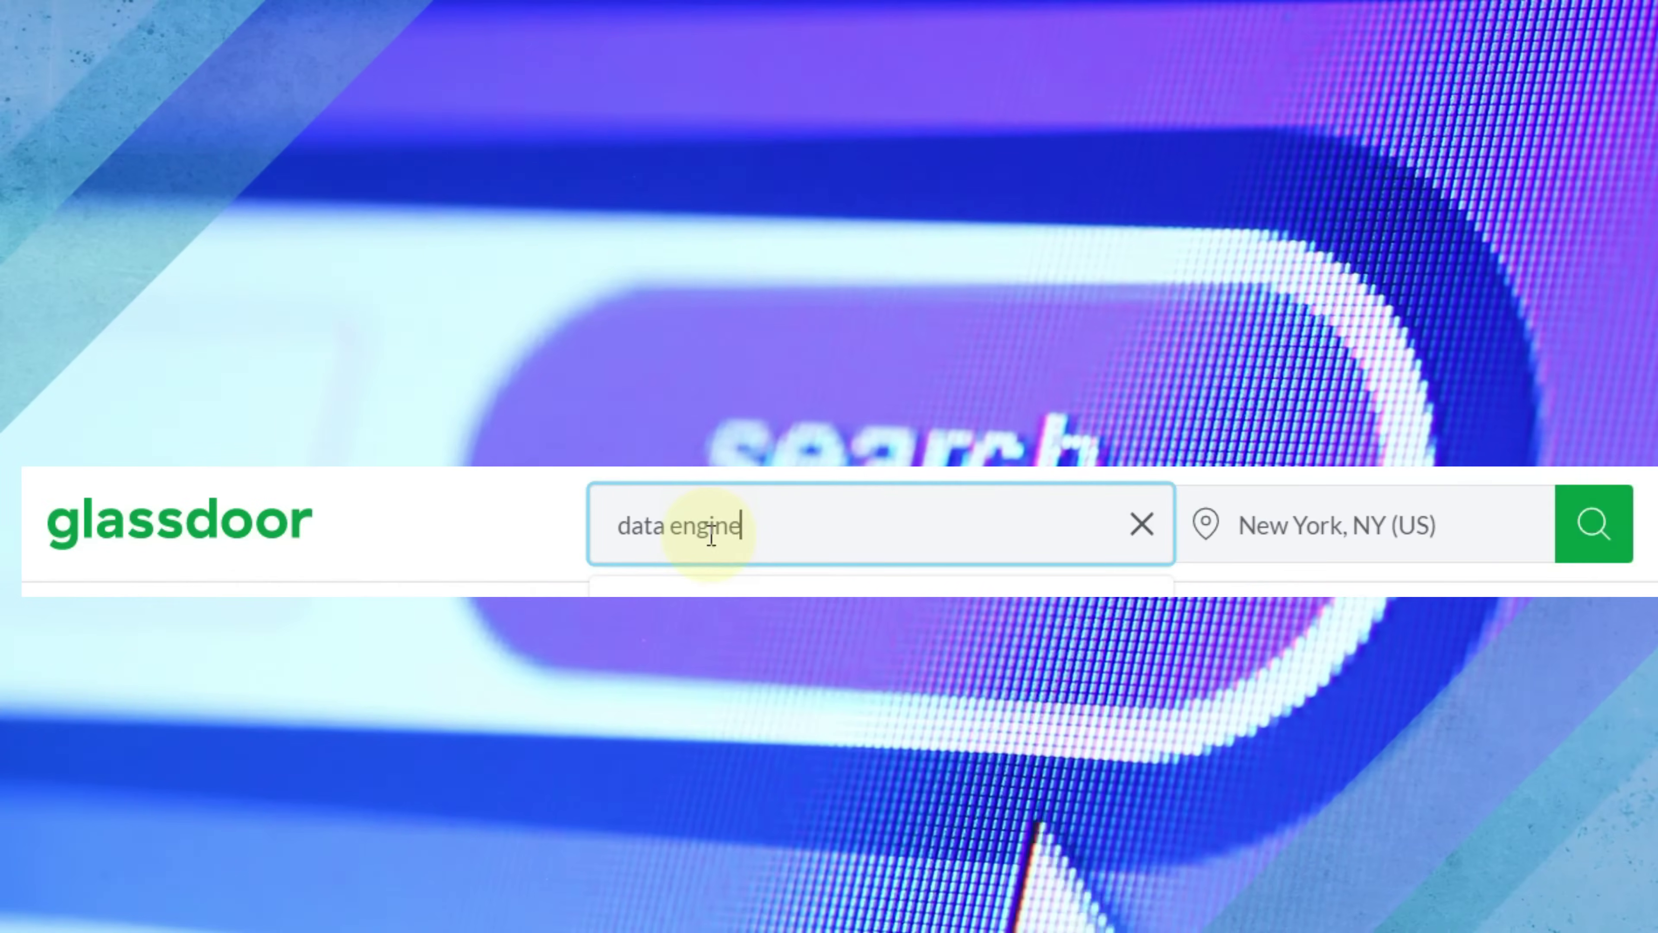
# Replace the earlier search text with 'how to add search bar in power bi????'.
pyautogui.write('r')
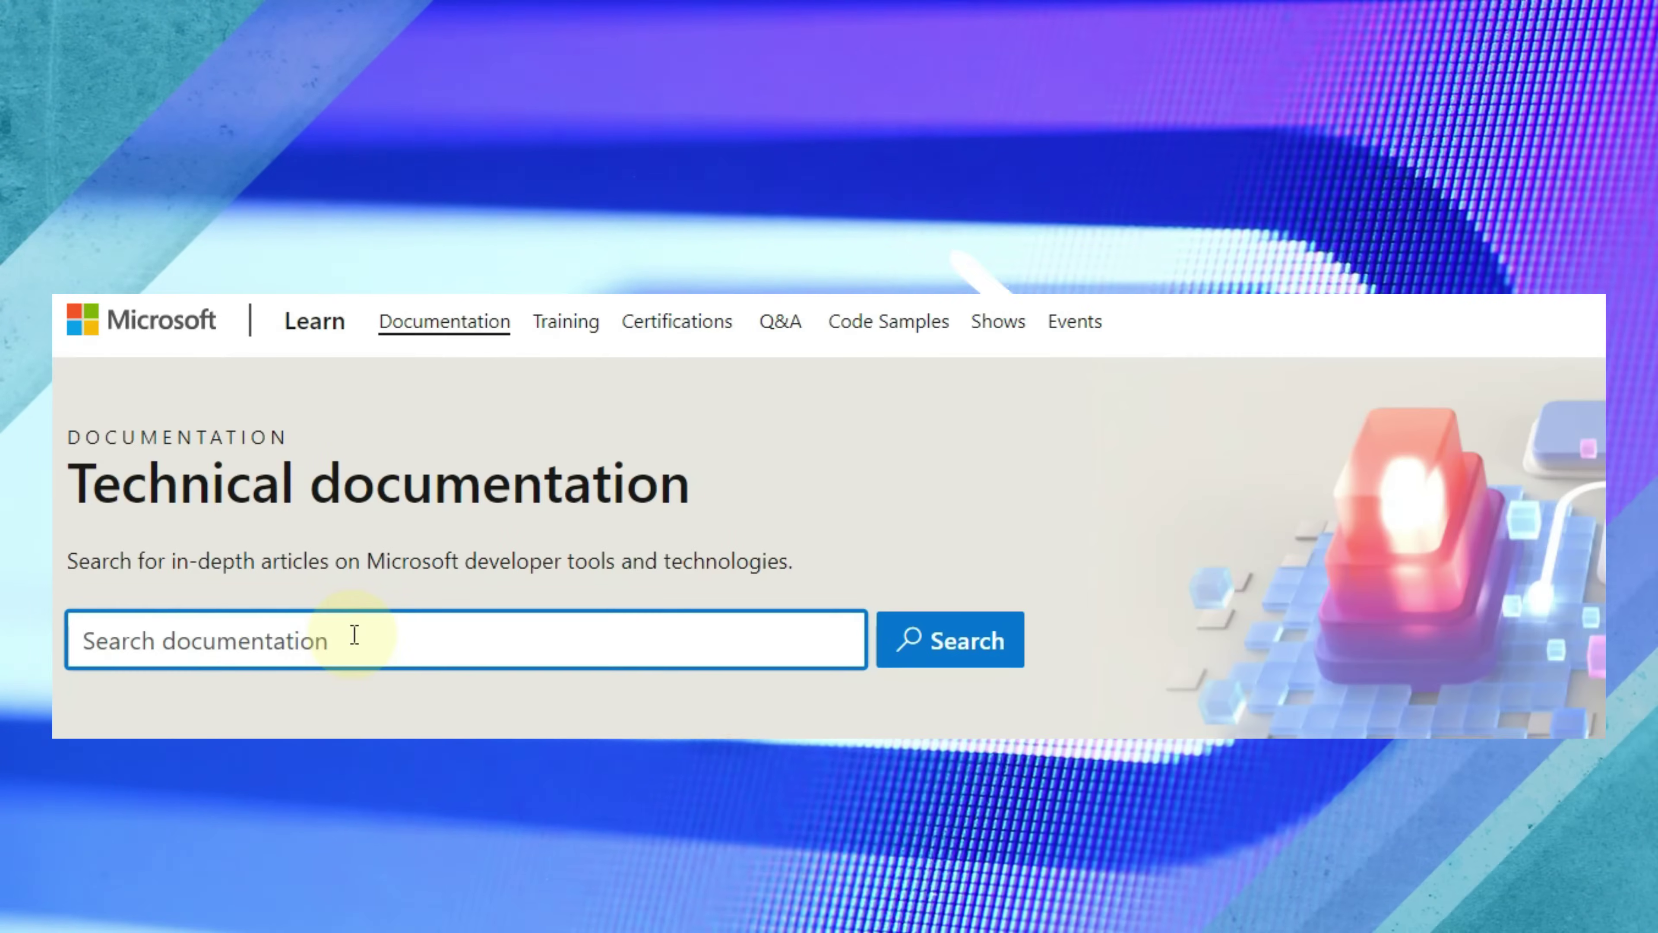
pyautogui.write('p')
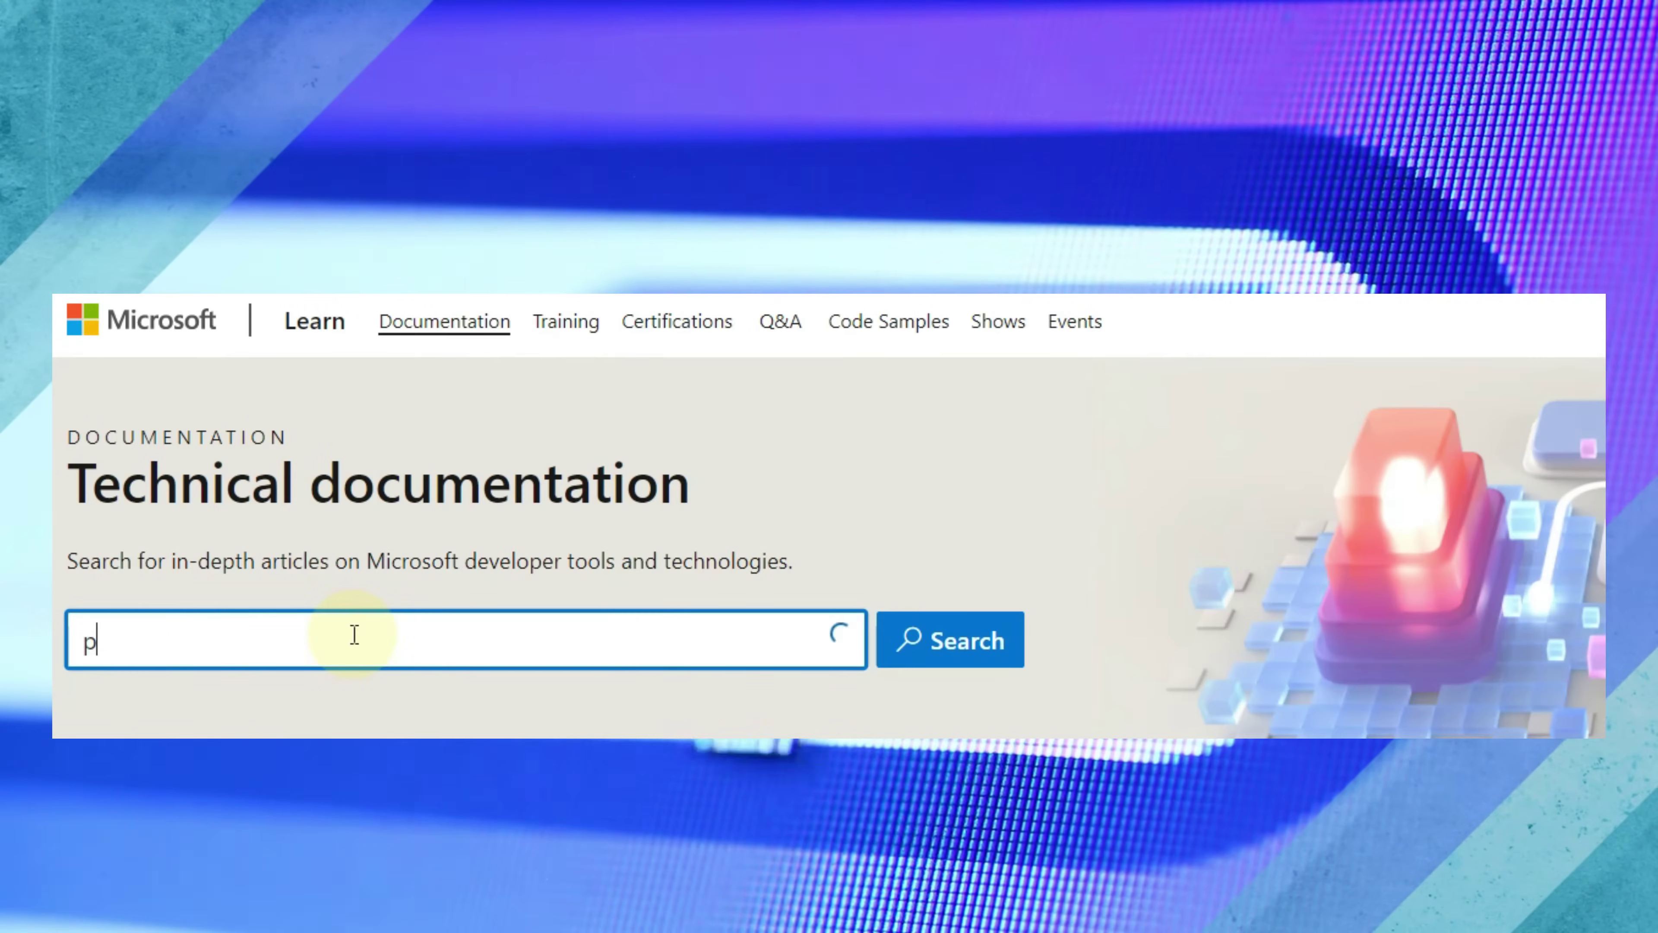
pyautogui.write('ower bi')
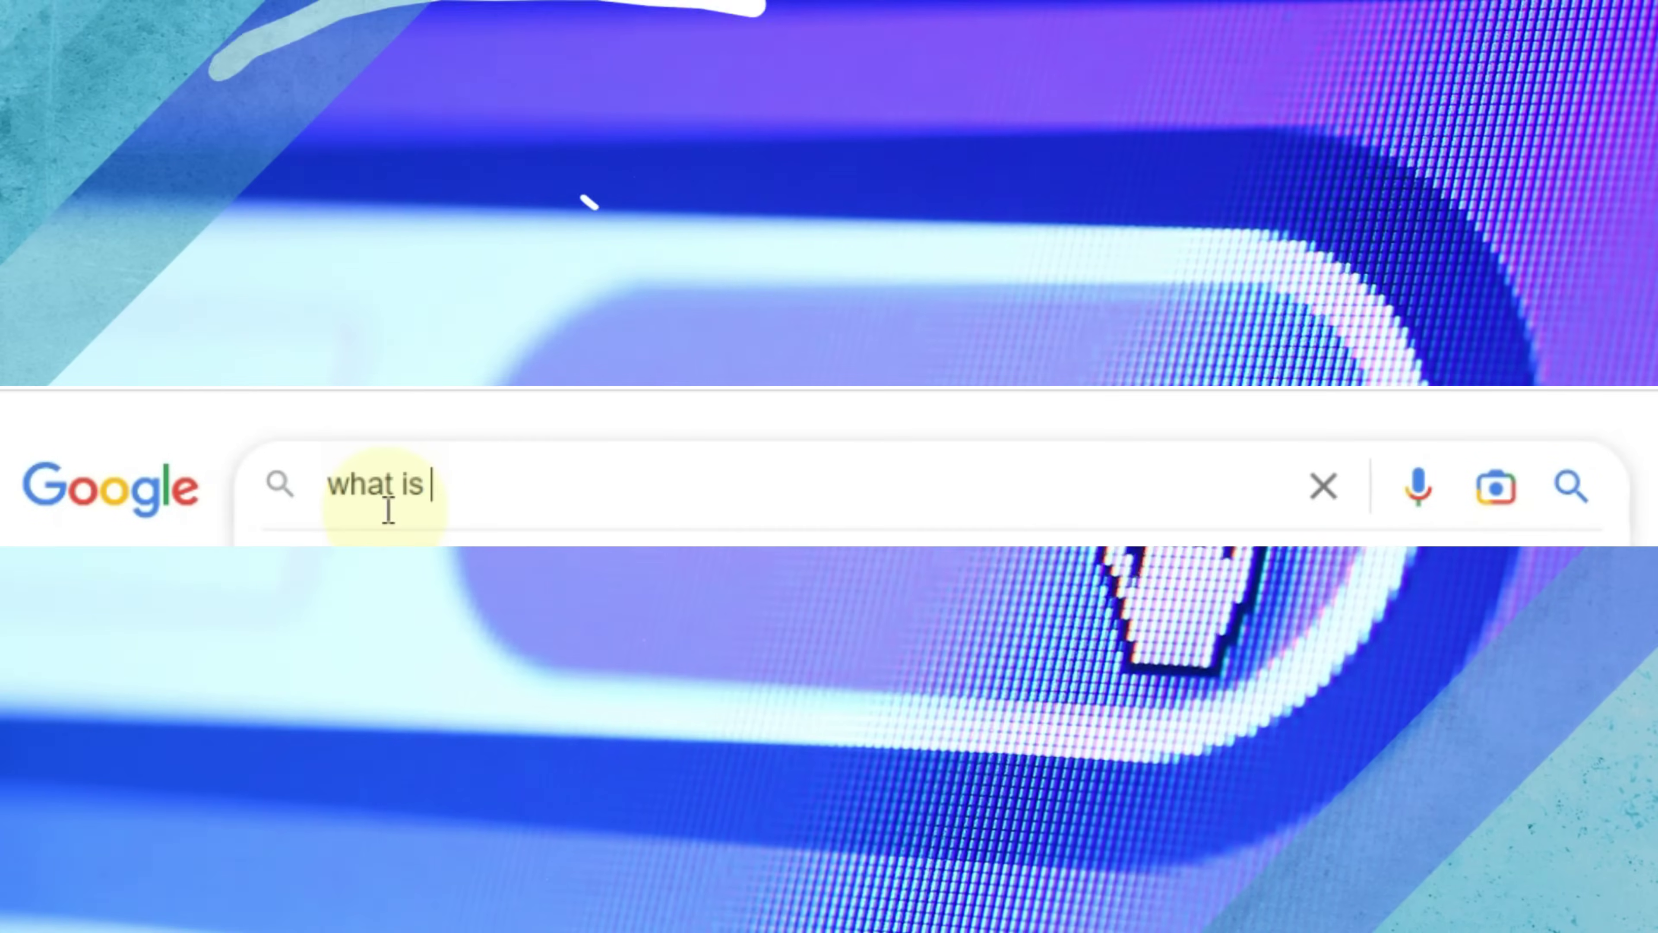
pyautogui.write('power bi')
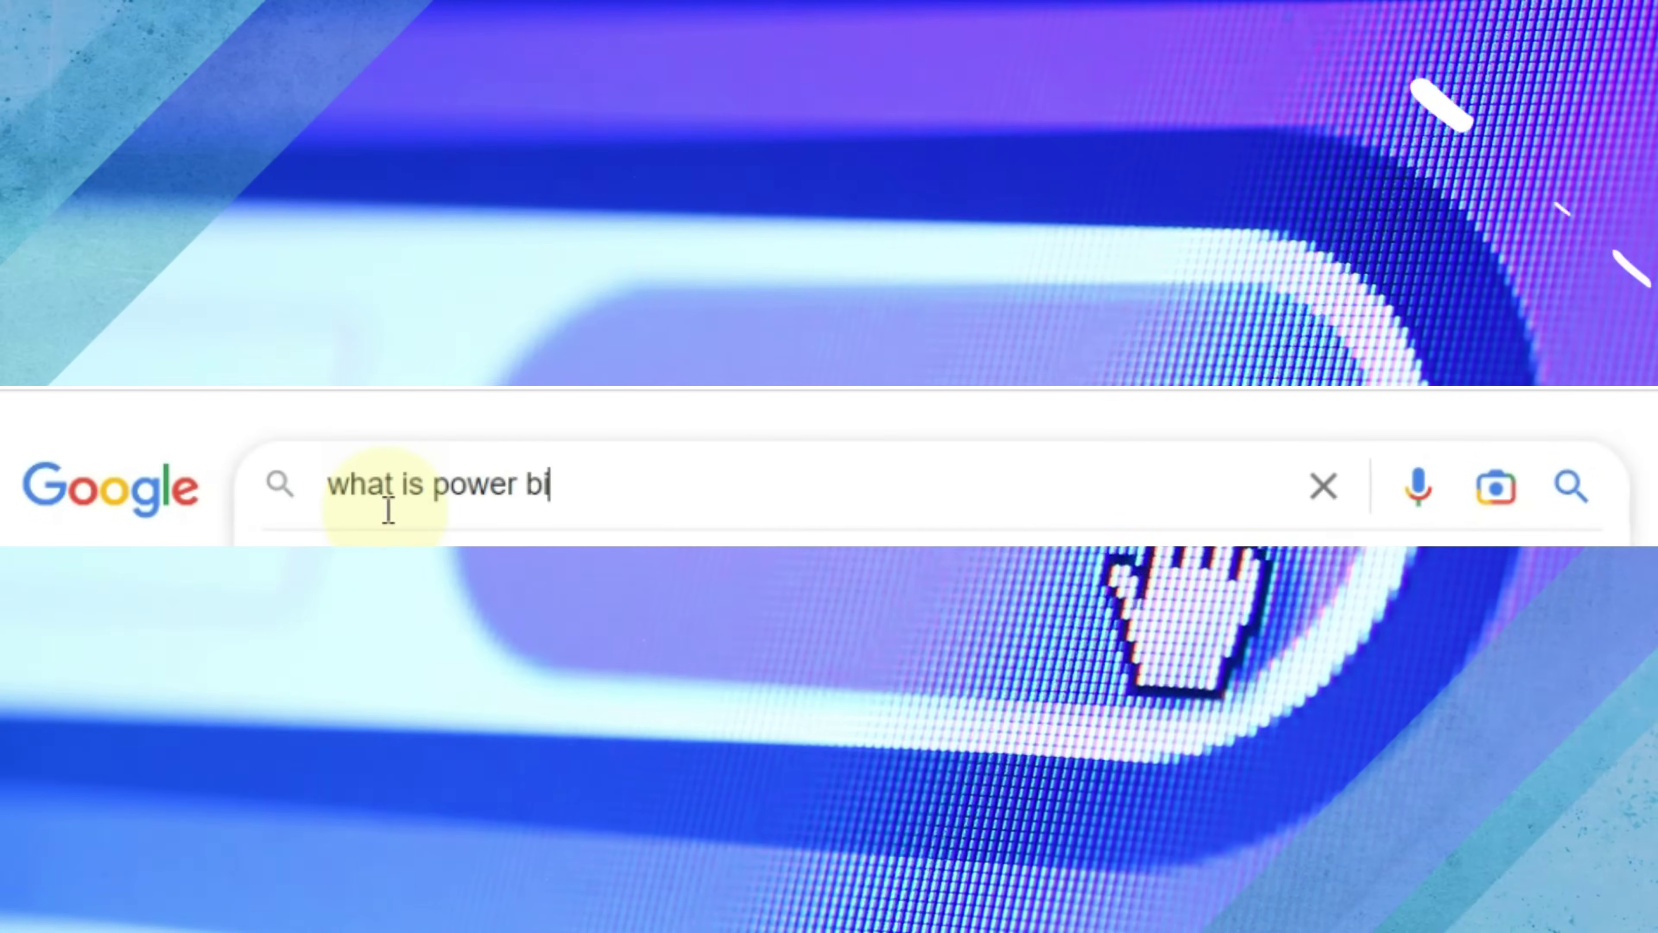
pyautogui.hotkey('ctrl', 'a')
pyautogui.press('BackSpace')
pyautogui.write('how to add search bar in power bi????')
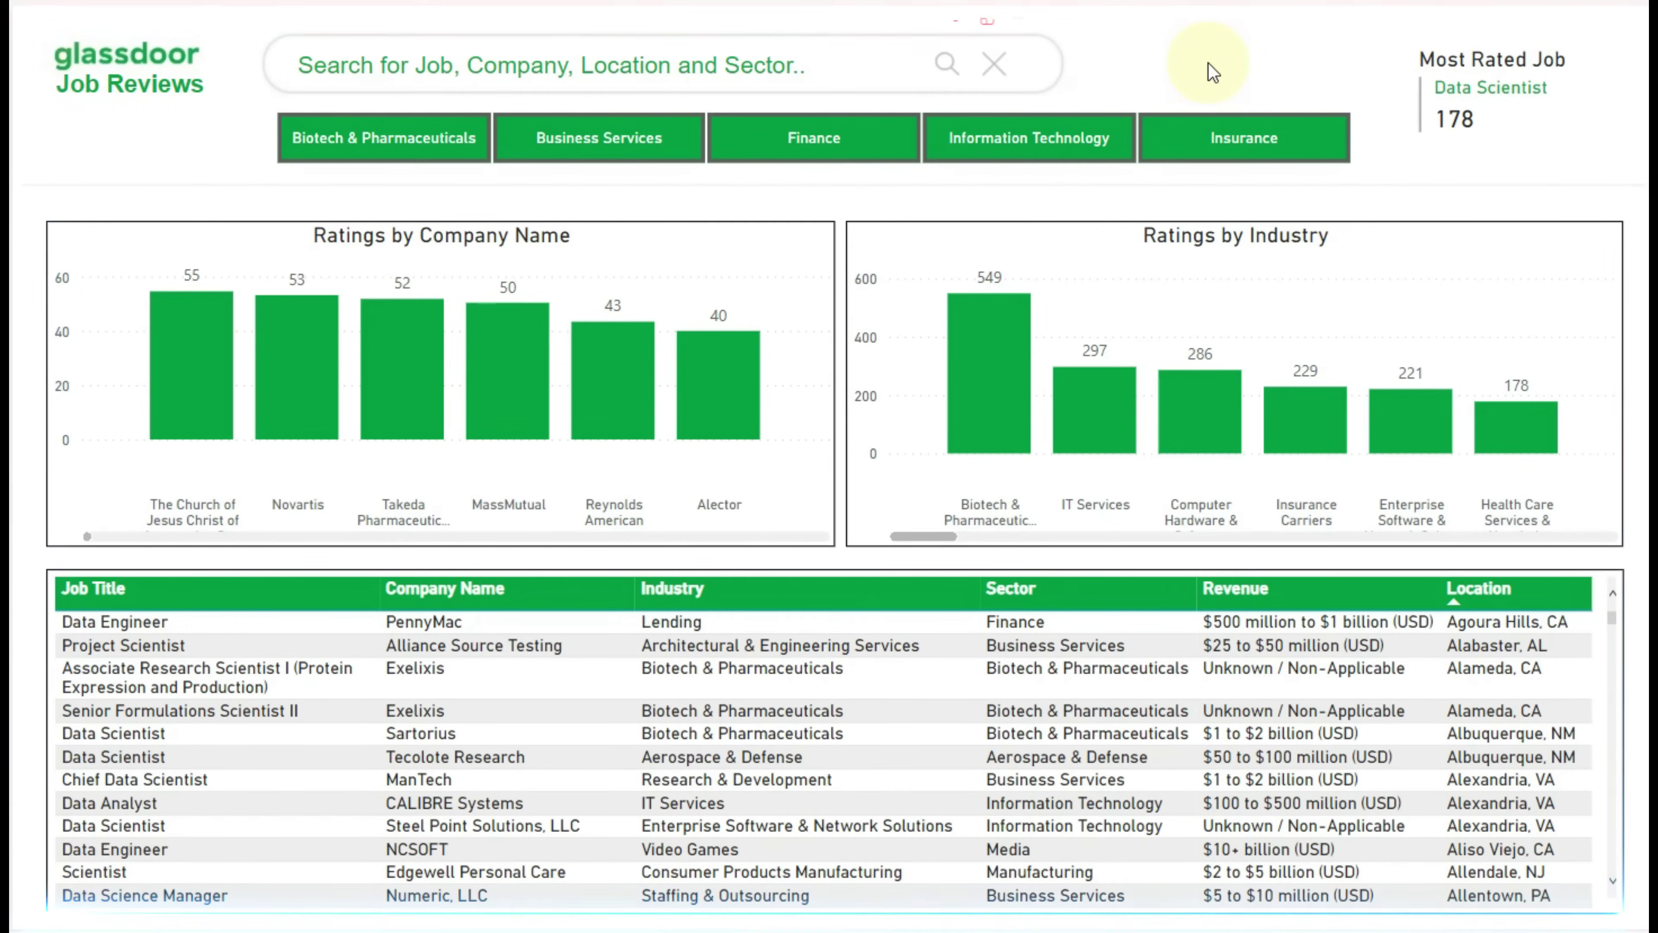
# Search the report for 'New York', review the table, then clear the search.
pyautogui.write('New York')
pyautogui.press('Return')
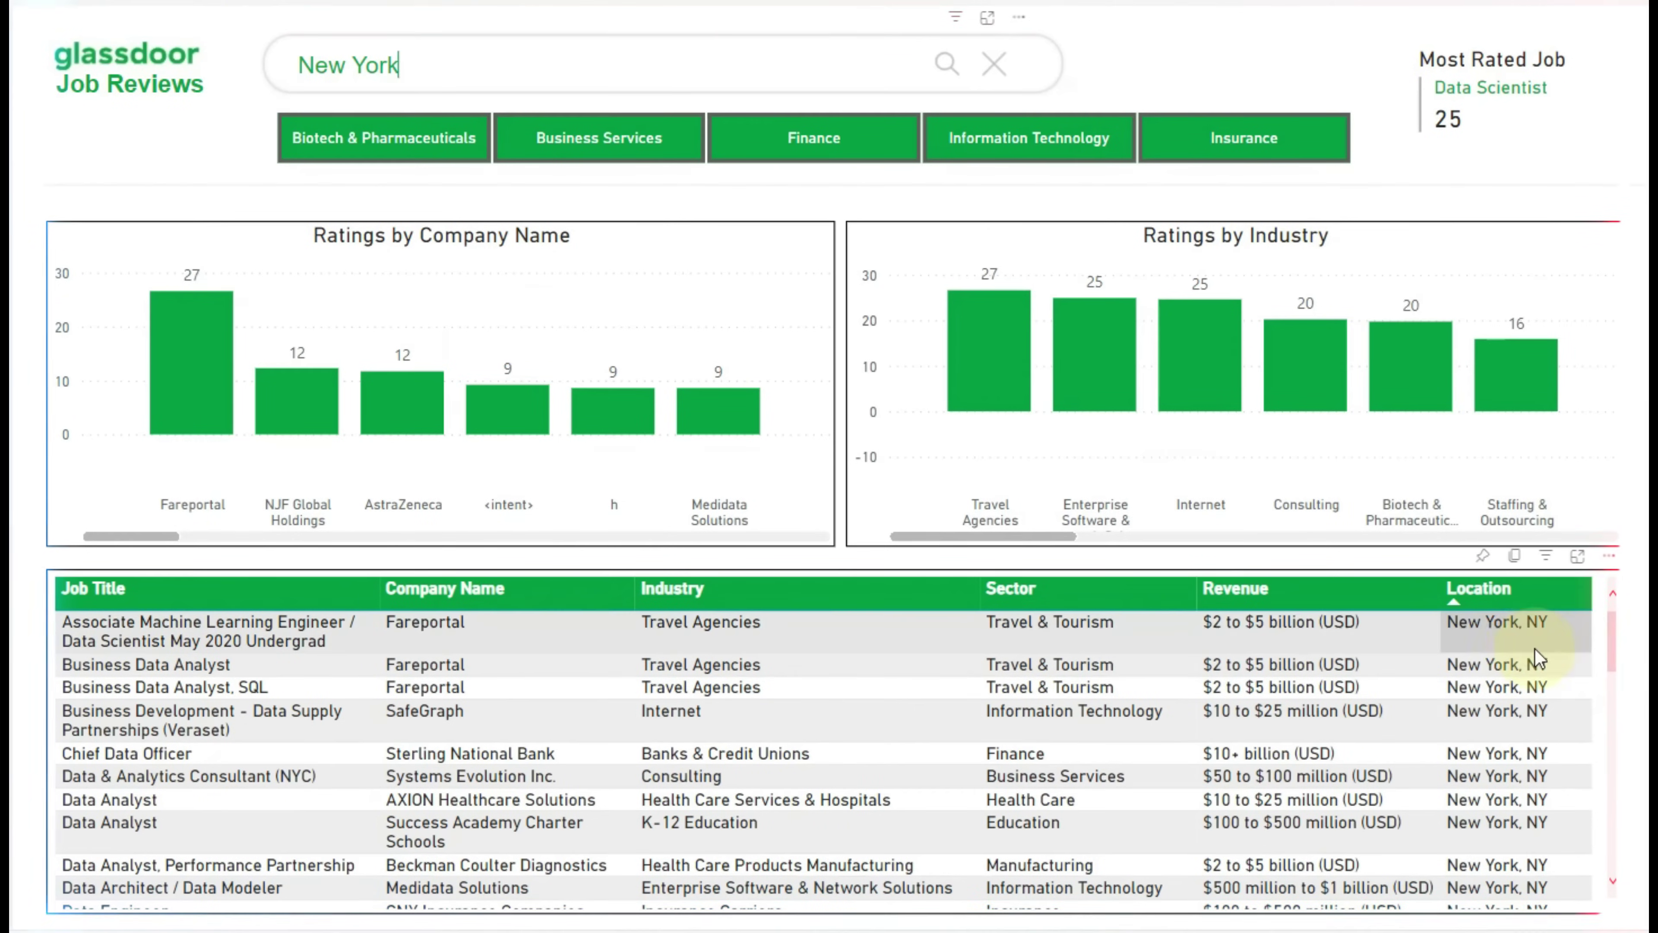
pyautogui.scroll(-10, 1521, 809)
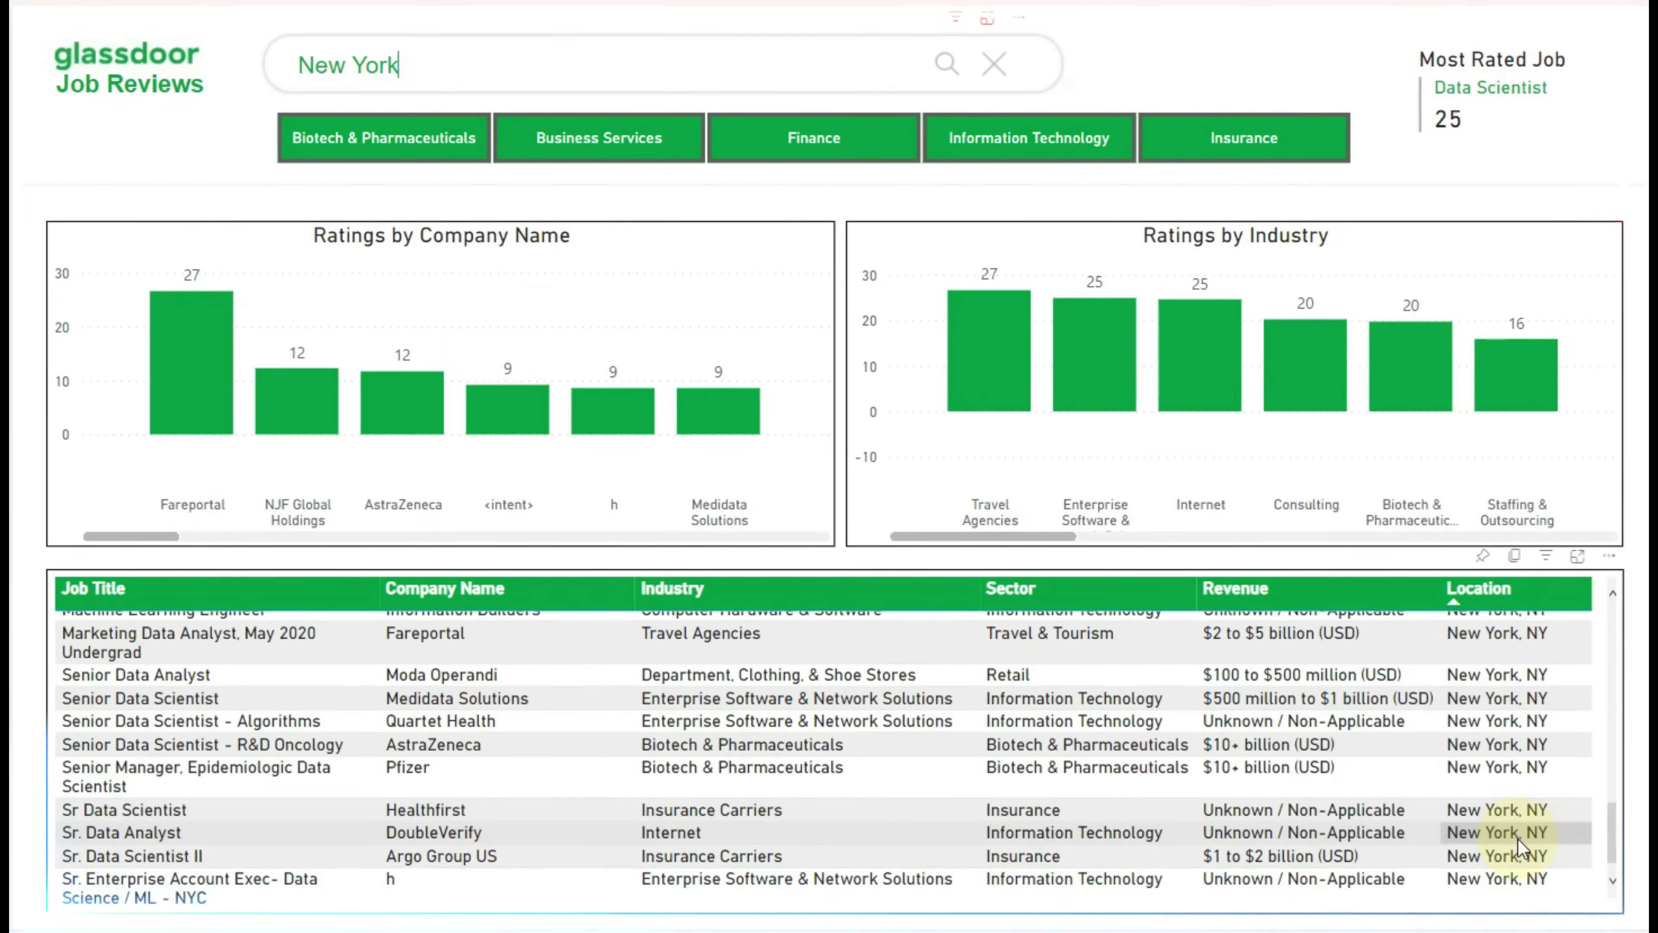
pyautogui.scroll(10, 1521, 846)
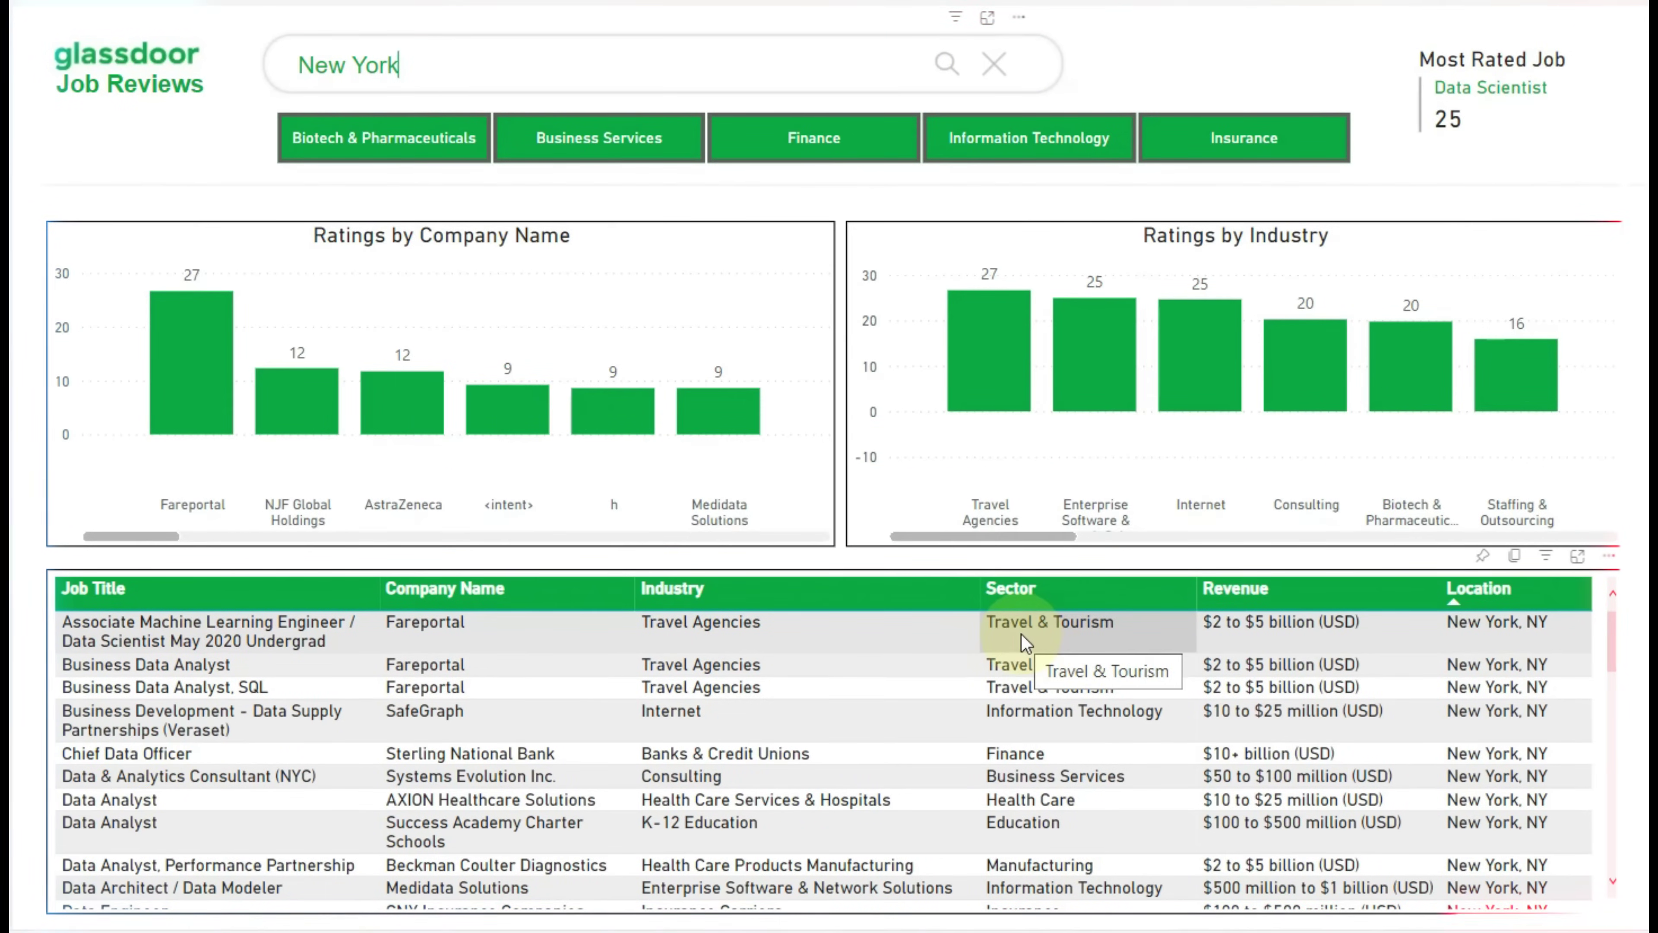
pyautogui.click(993, 64)
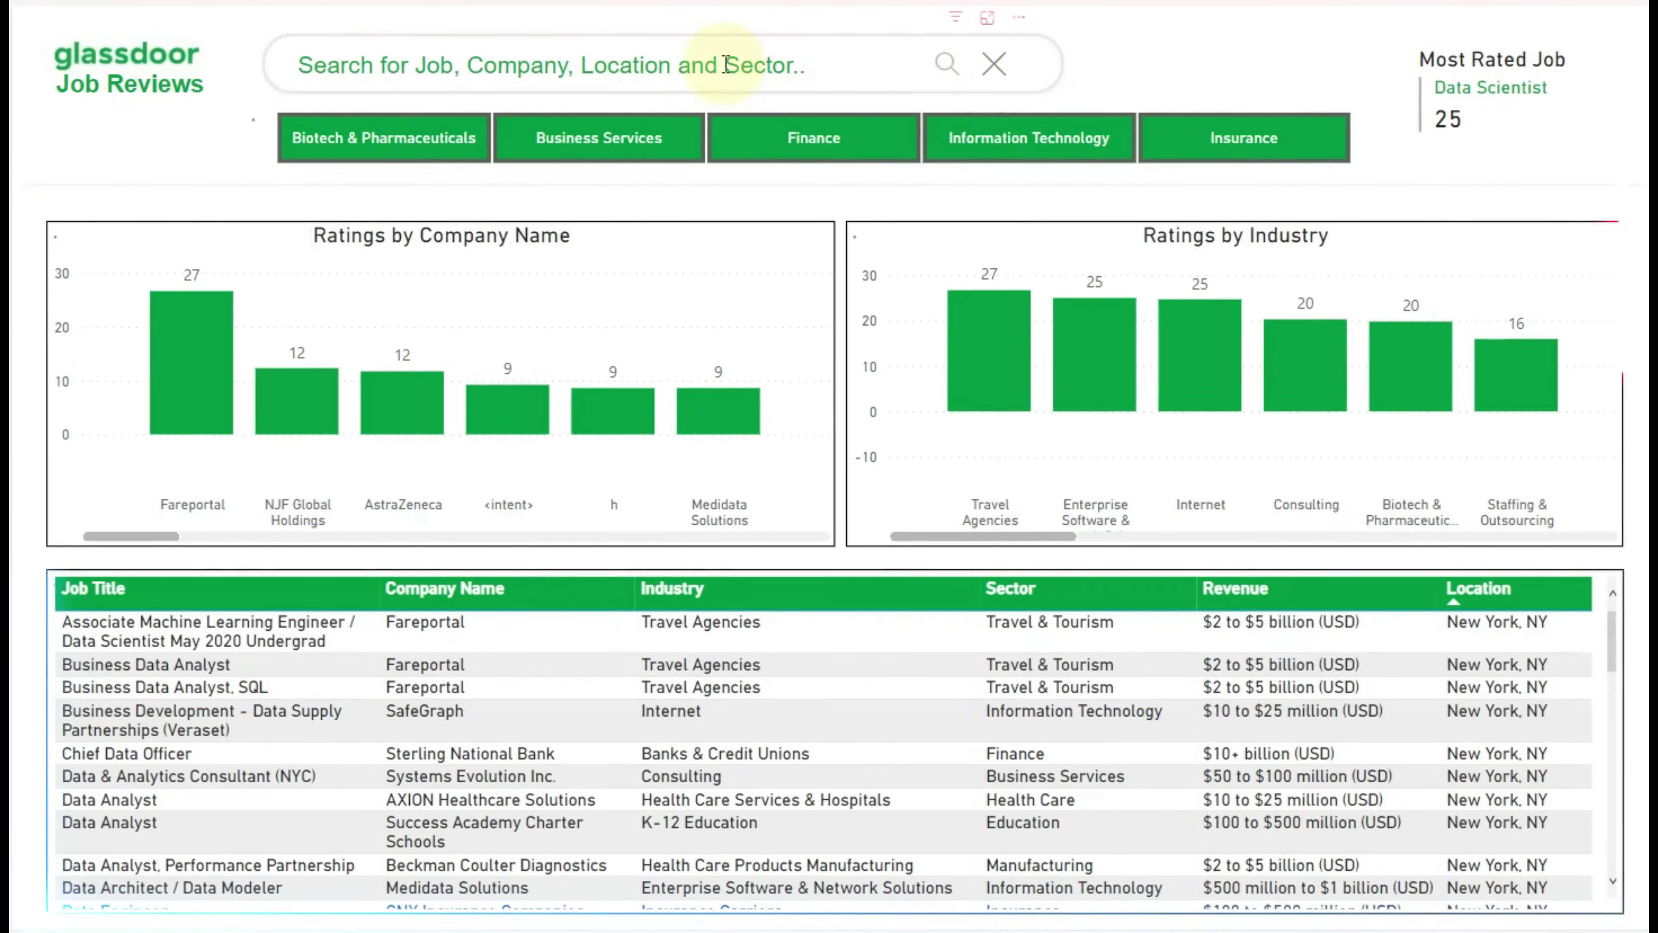
# Search the report for 'travel' to show only travel-related jobs.
pyautogui.click(707, 68)
pyautogui.write('ra')
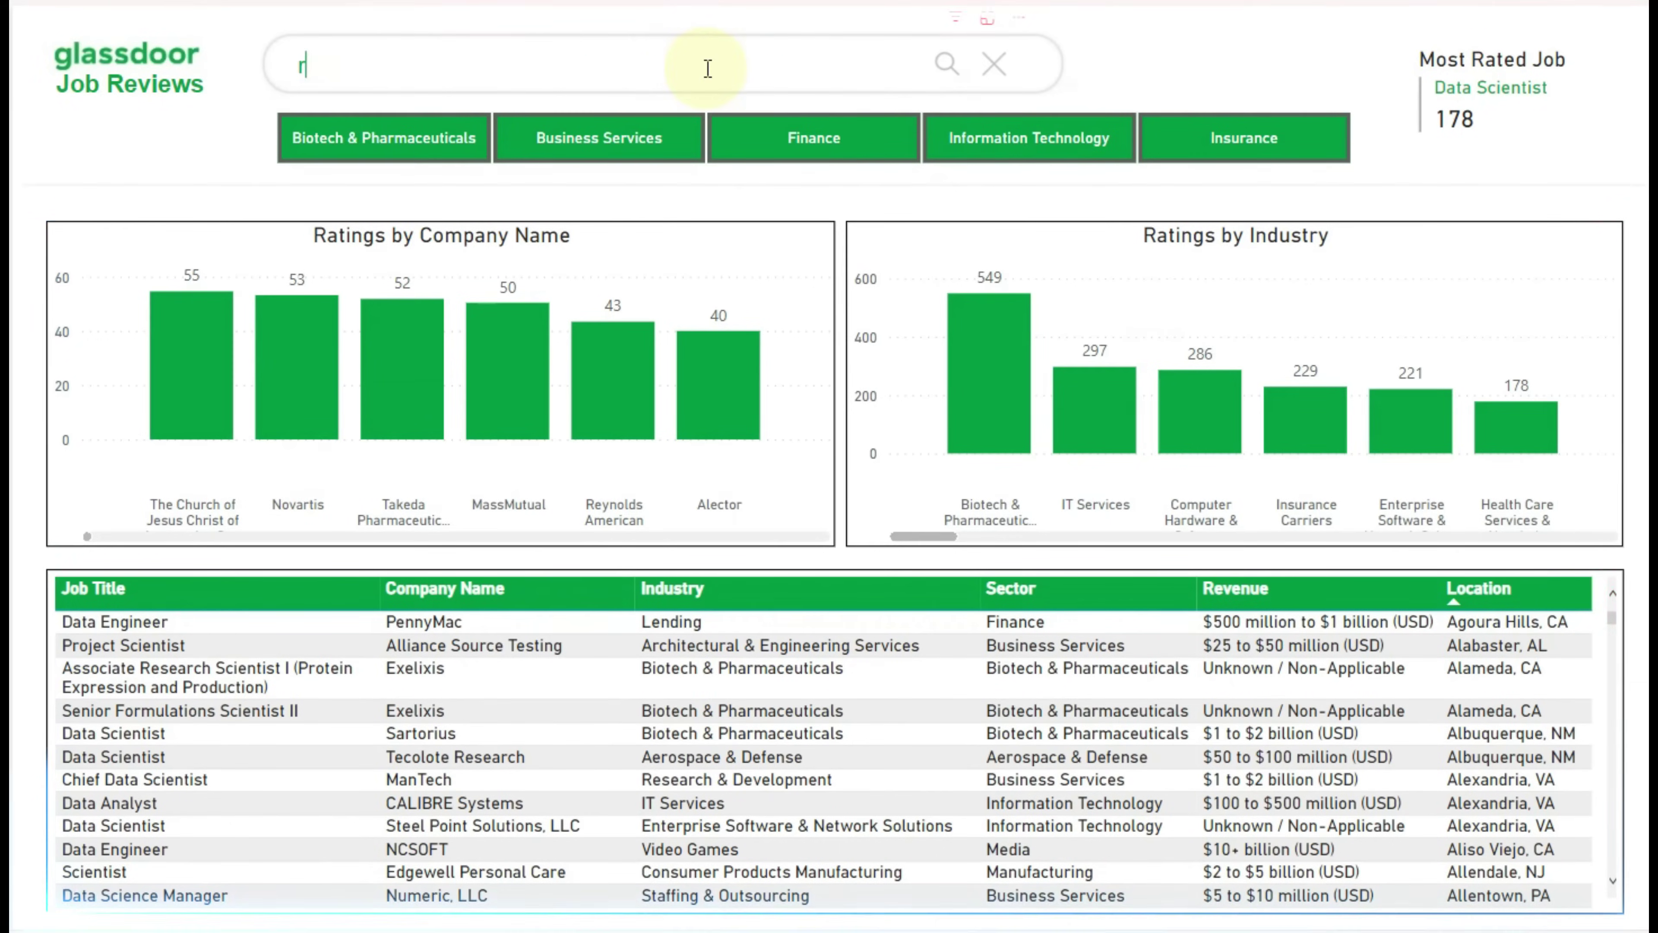
pyautogui.press('BackSpace')
pyautogui.press('BackSpace')
pyautogui.write('travel')
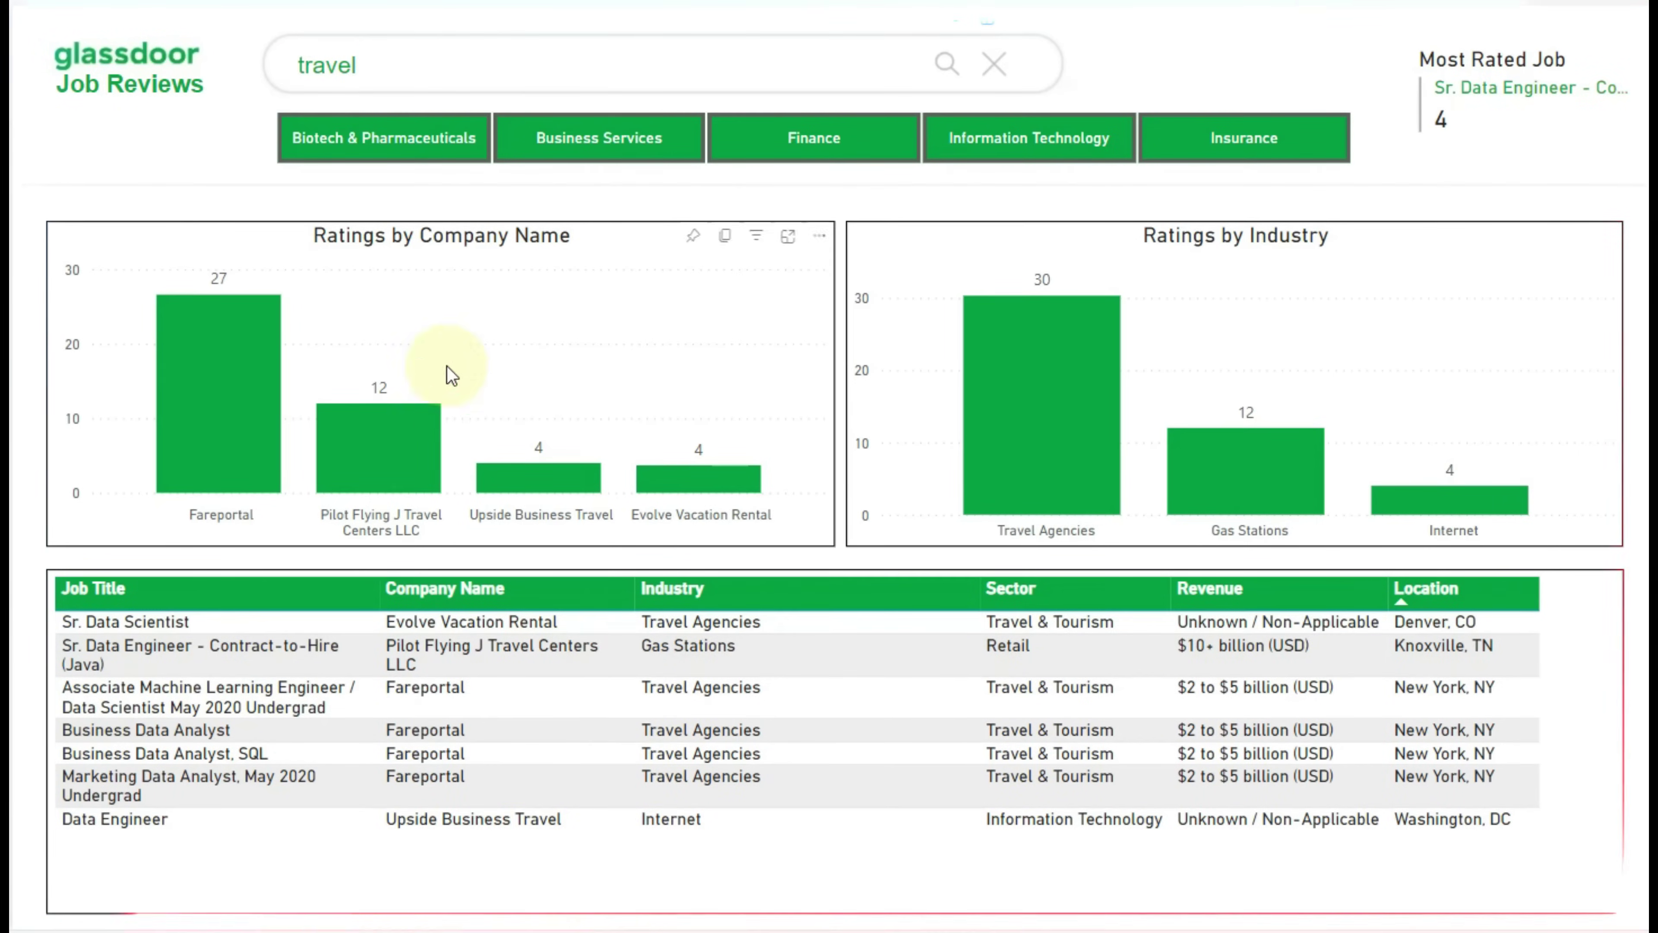
# Clear the travel search and paste the copied Data Engineer cell value into the search box.
pyautogui.click(993, 64)
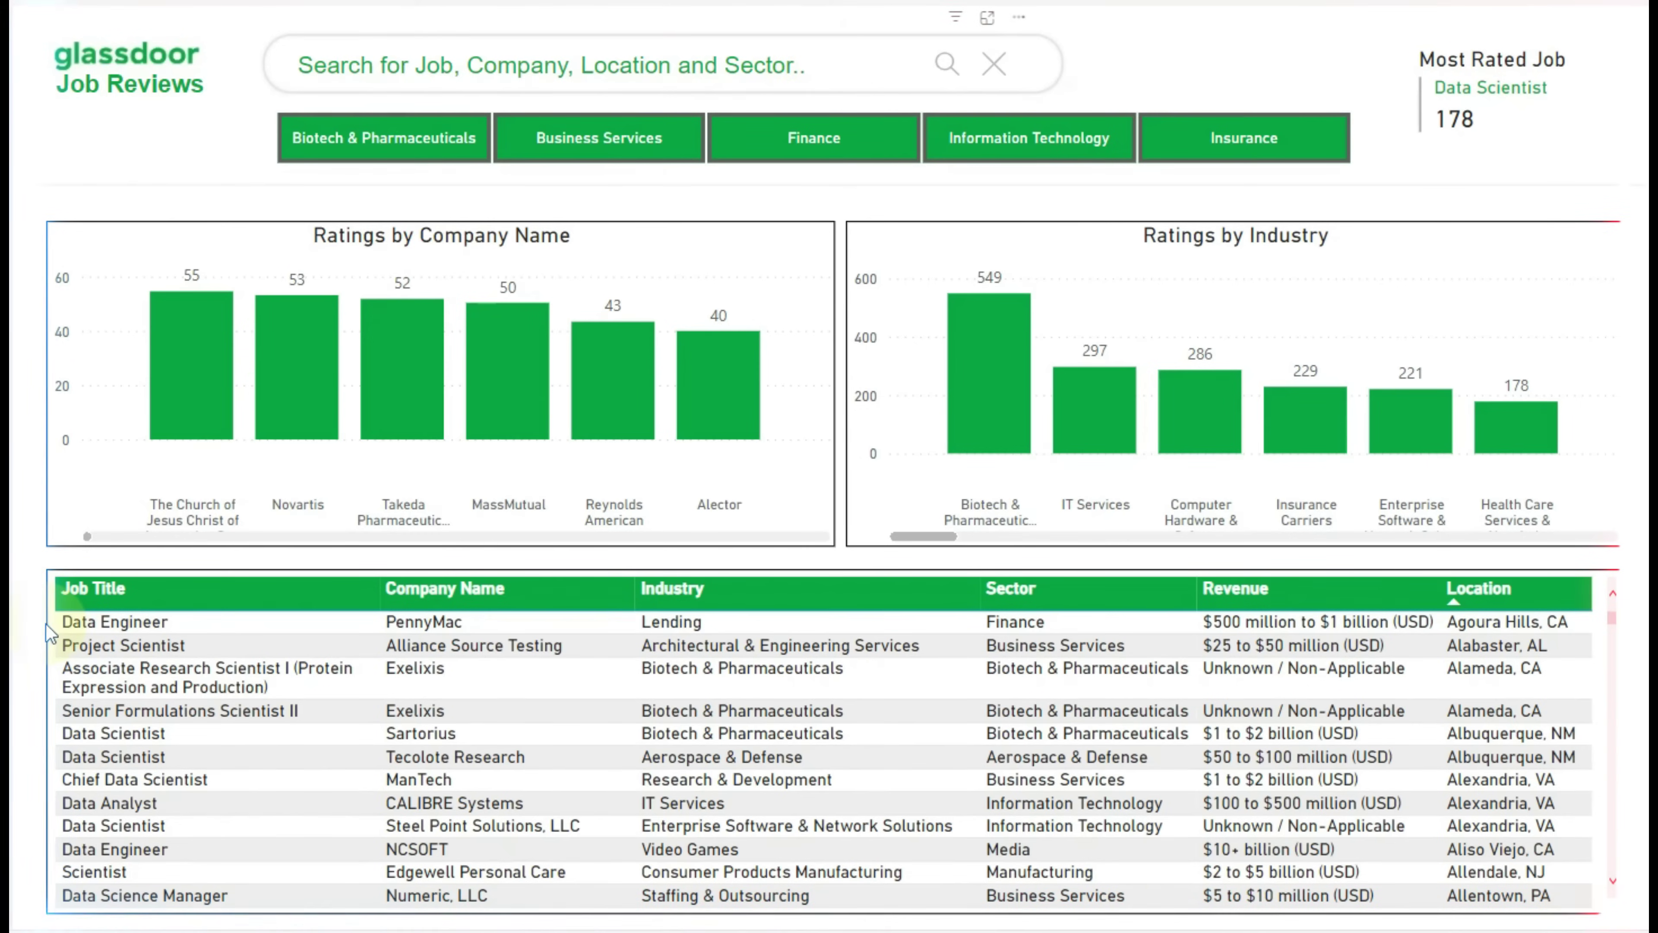
pyautogui.rightClick(126, 625)
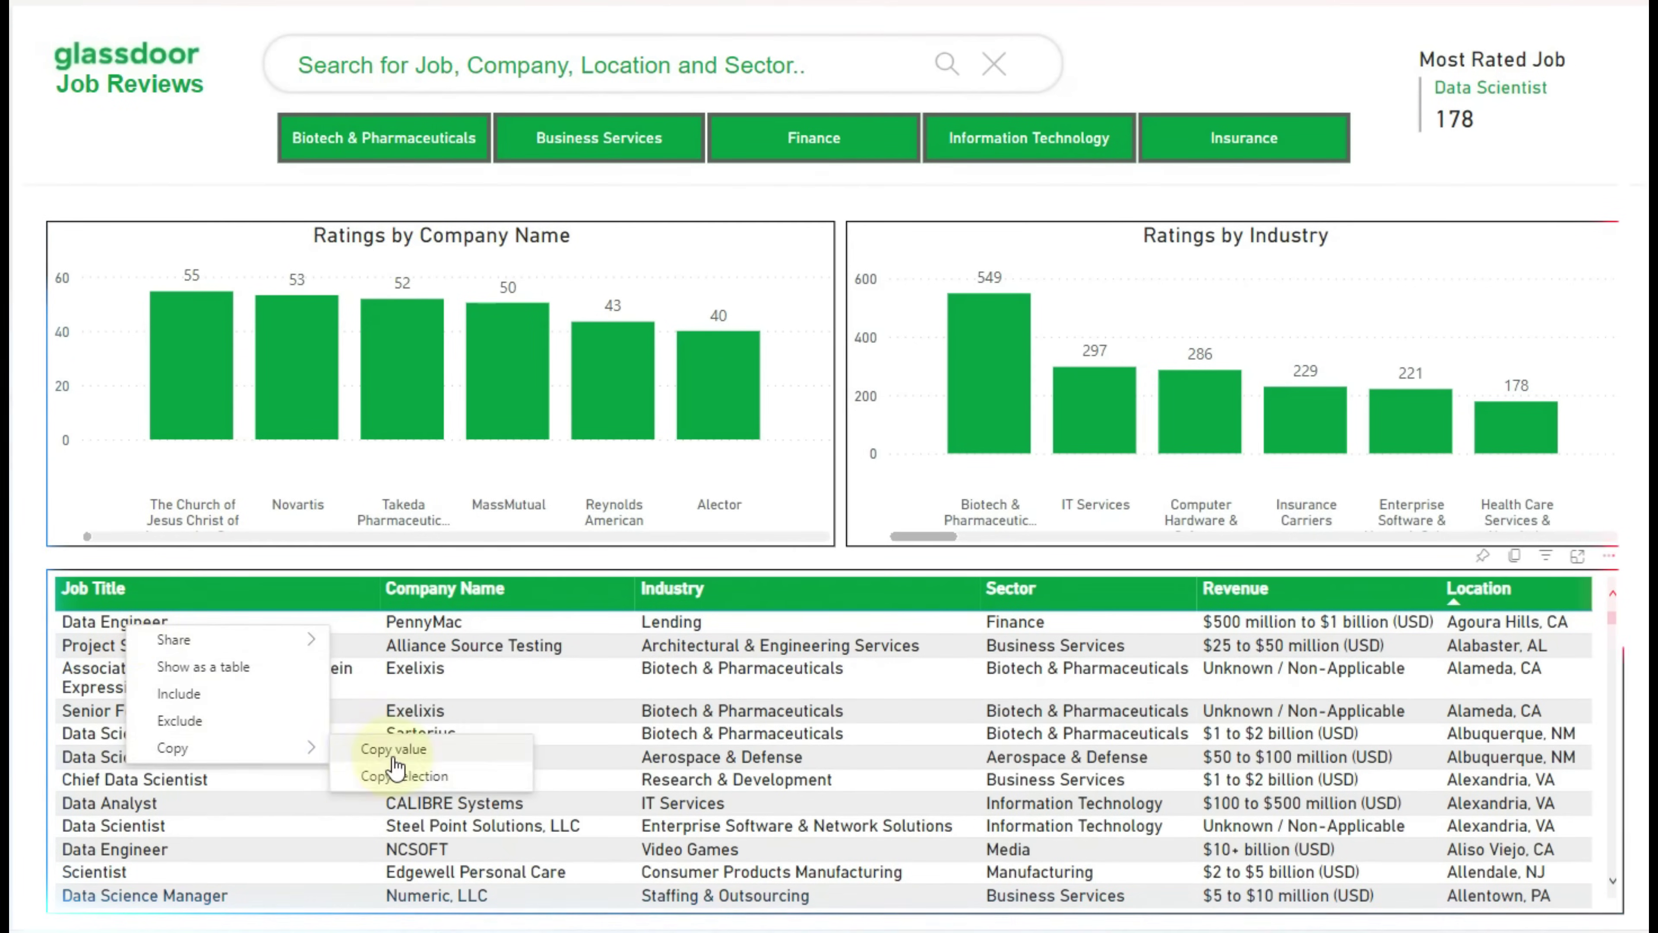
pyautogui.click(392, 746)
pyautogui.click(486, 75)
pyautogui.hotkey('ctrl', 'v')
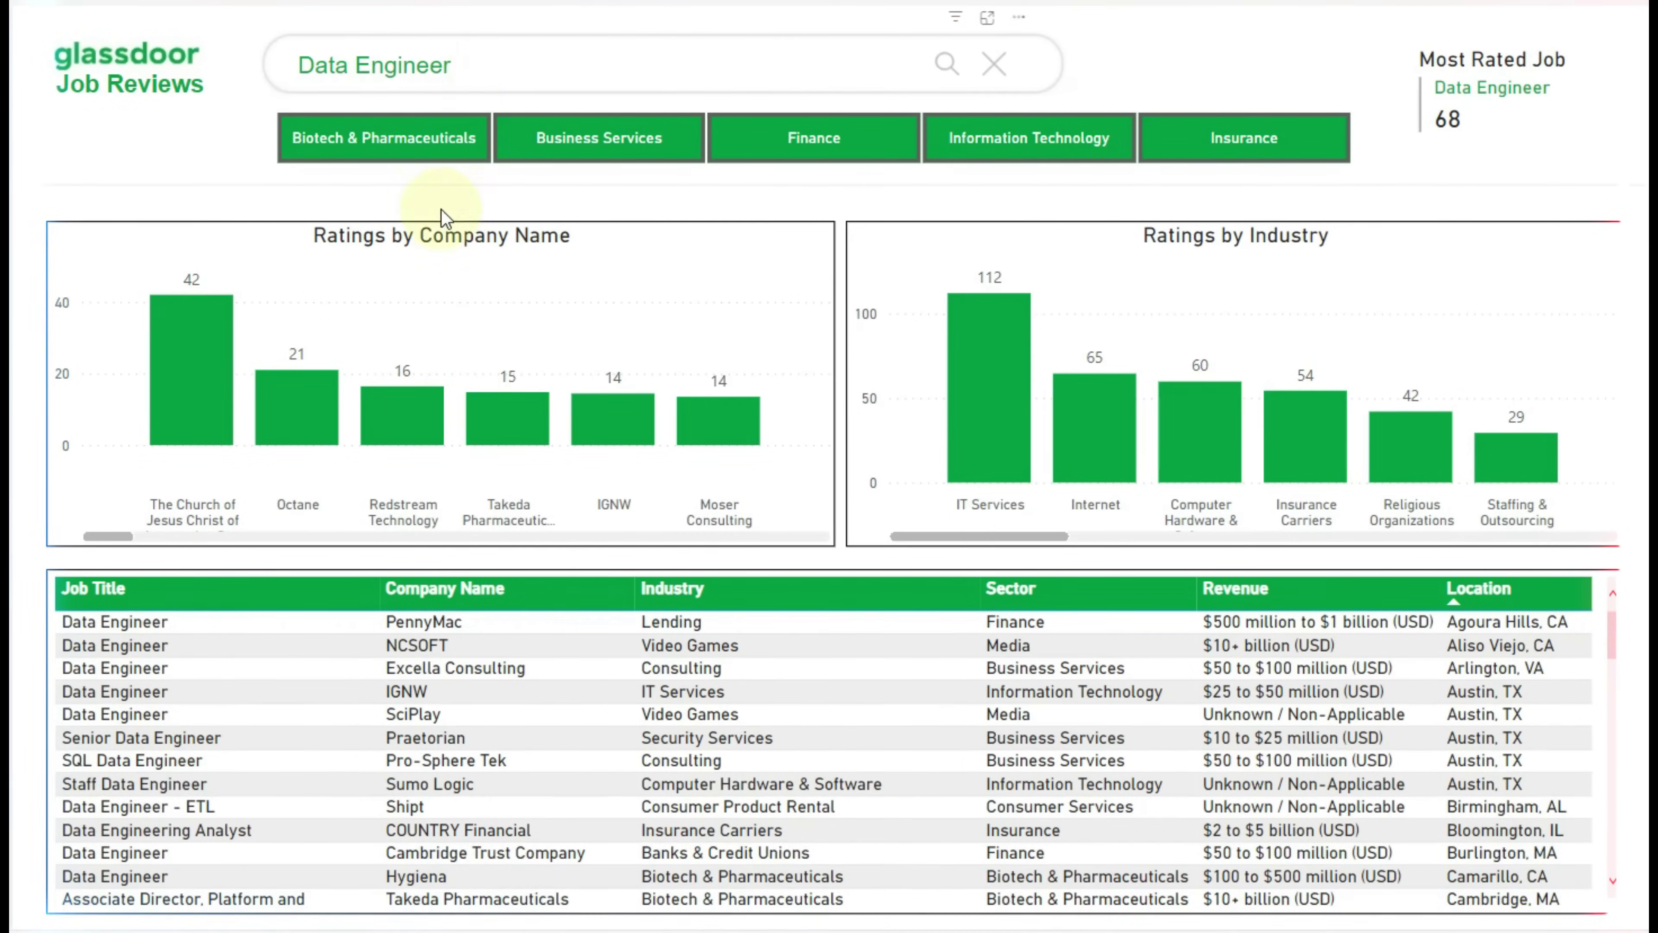
# Replace the Data Engineer search text with 'HP'.
pyautogui.scroll(-8, 125, 835)
pyautogui.scroll(-1, 125, 836)
pyautogui.tripleClick(541, 87)
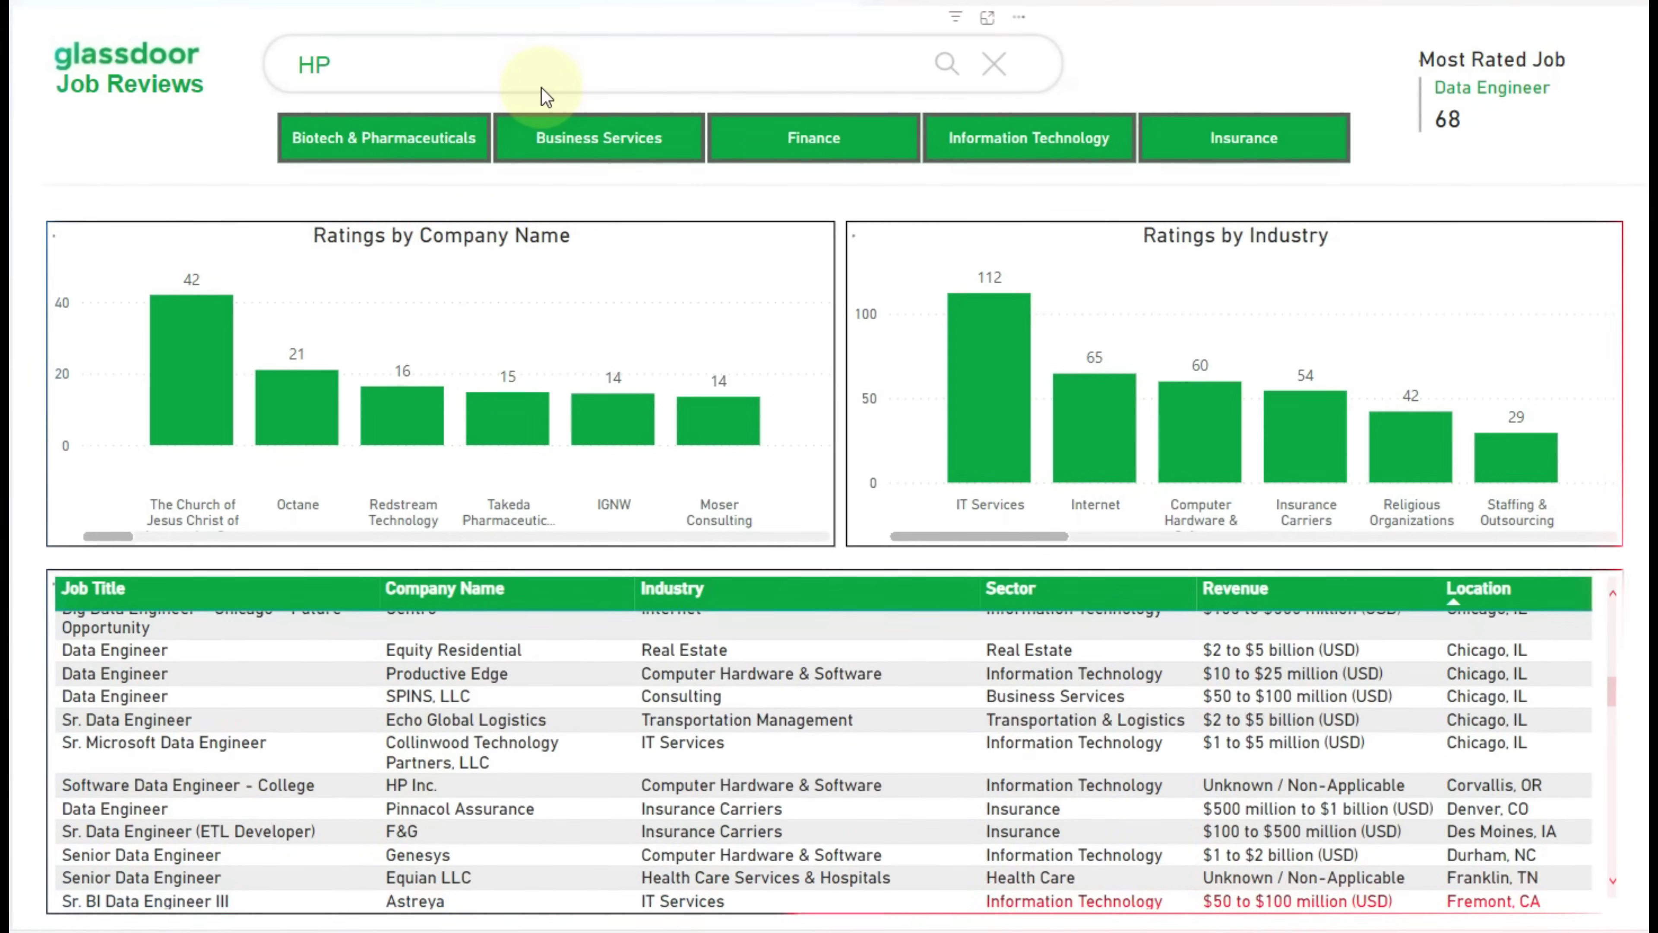
pyautogui.write('HP')
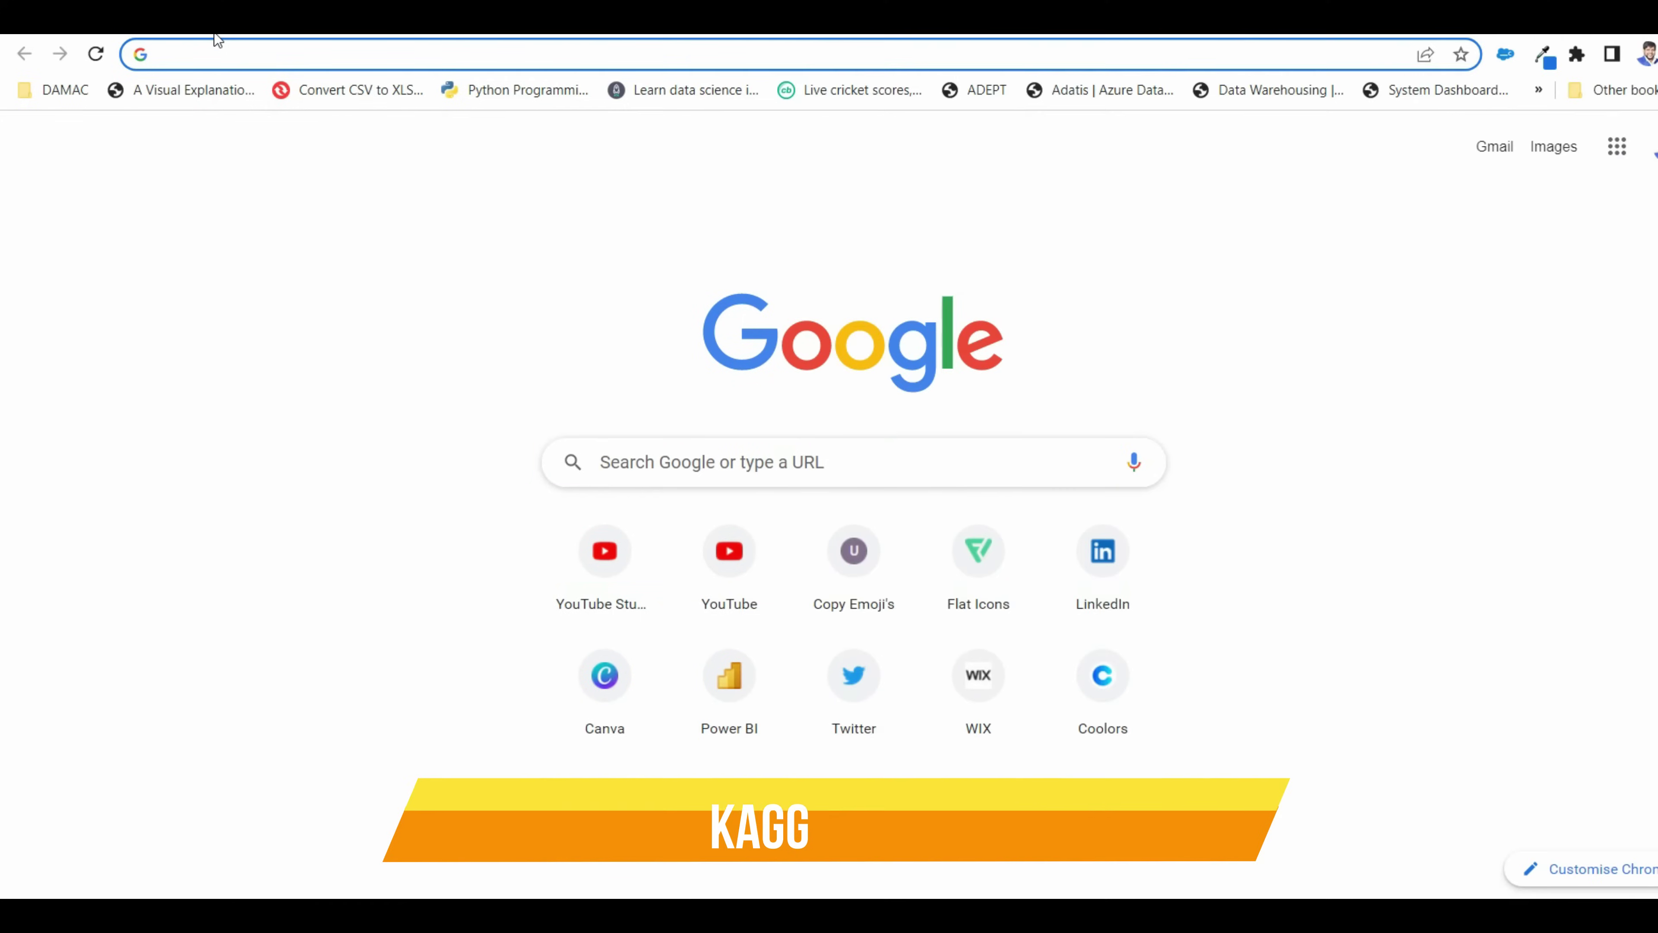
# Go to kaggle.com and rerun the recent 'glassdoor' search.
pyautogui.write('kagg')
pyautogui.press('Return')
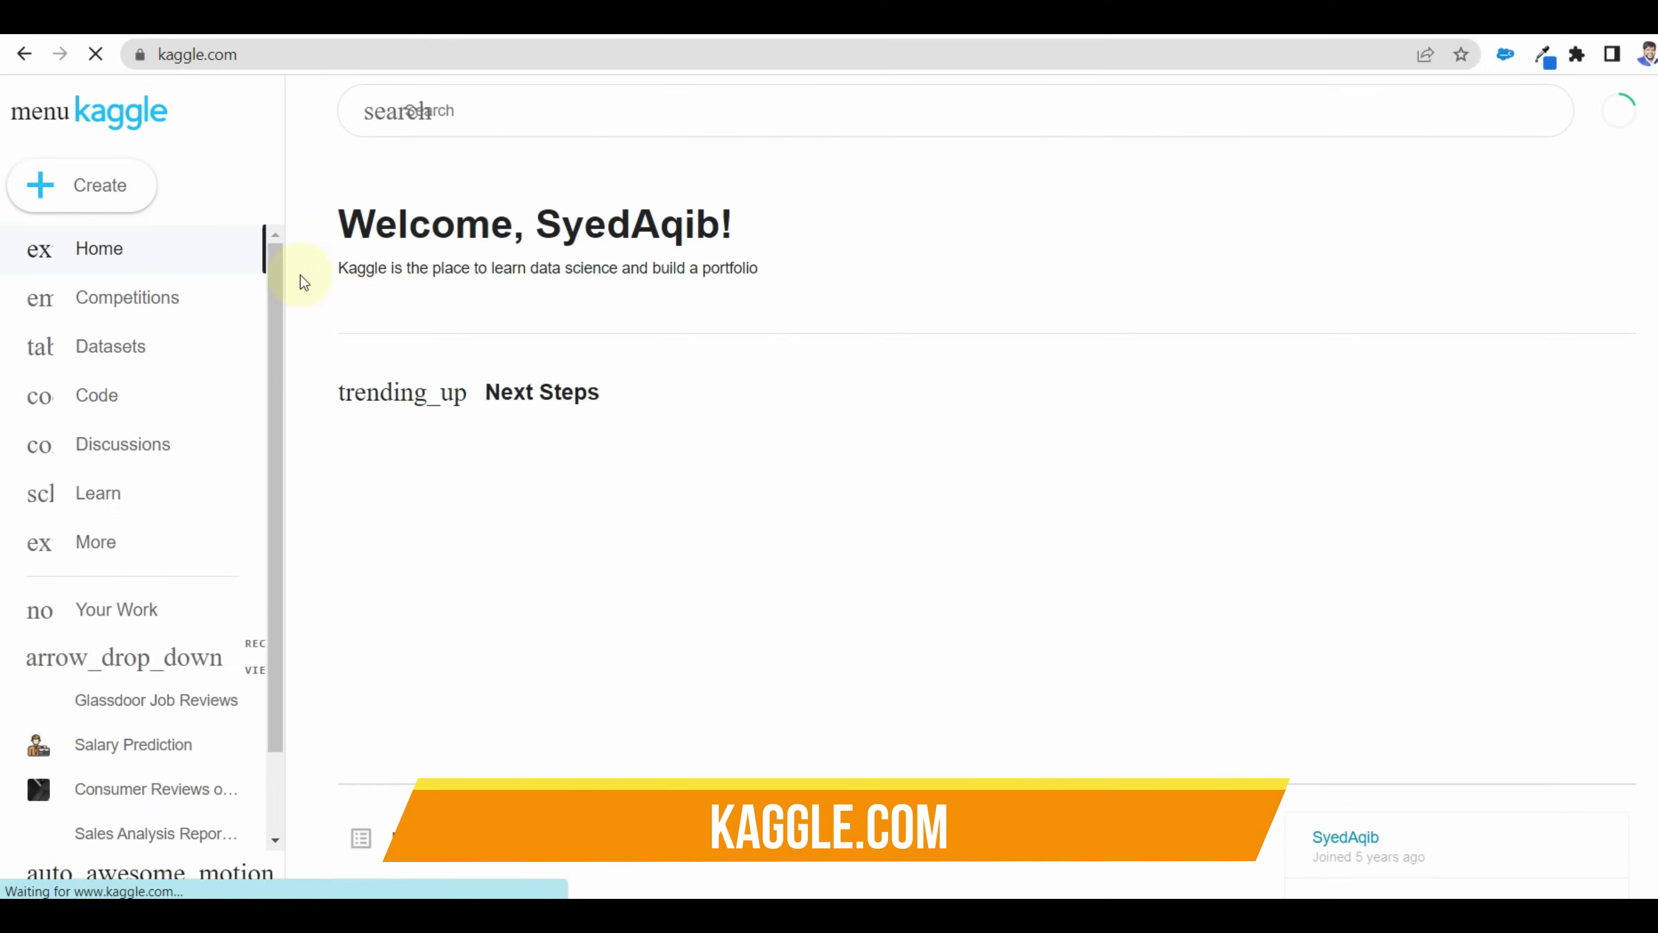
pyautogui.click(532, 115)
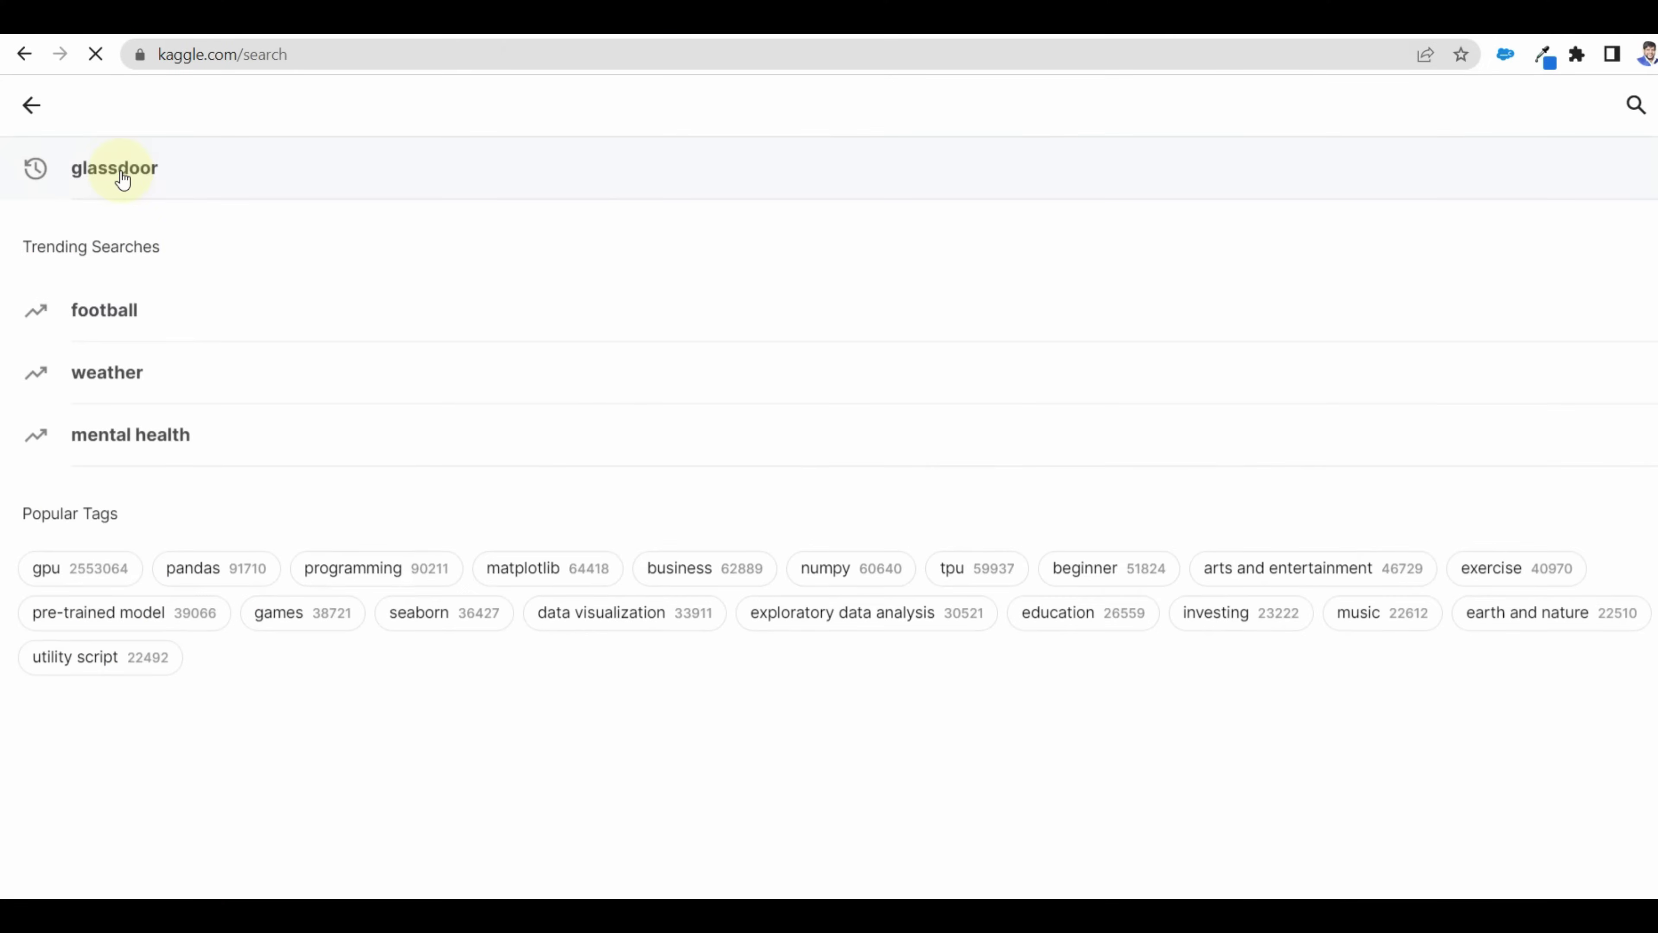
pyautogui.click(121, 171)
# Scroll through the results to find the Glassdoor Job Reviews dataset.
pyautogui.scroll(-8, 754, 453)
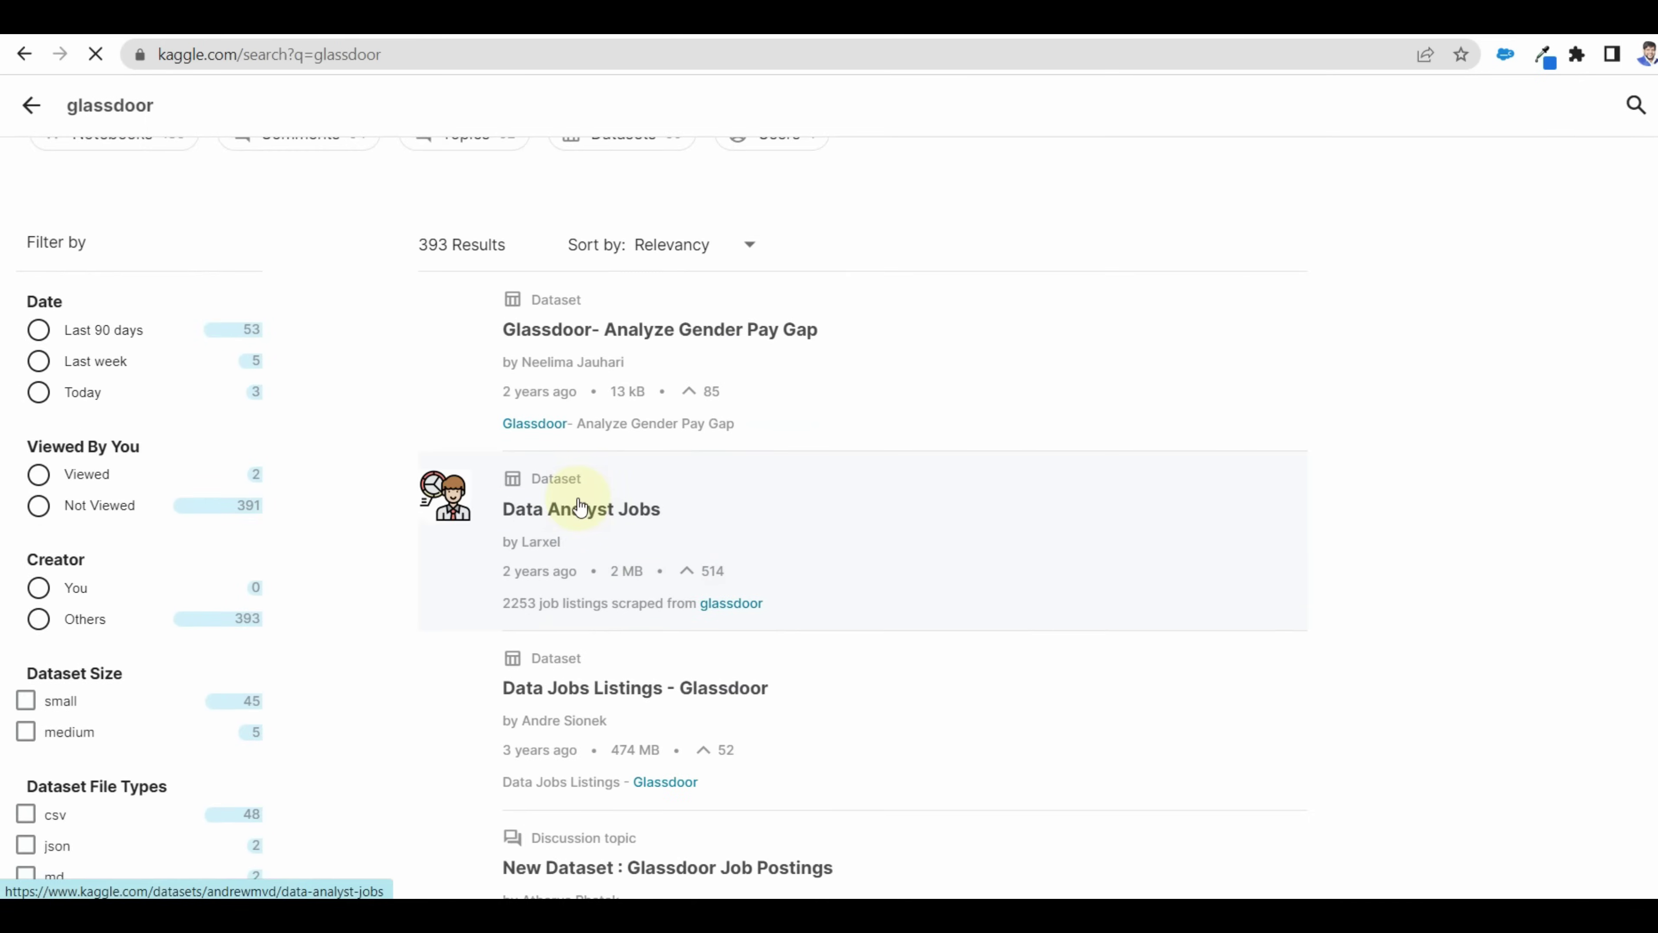
pyautogui.scroll(-3, 687, 498)
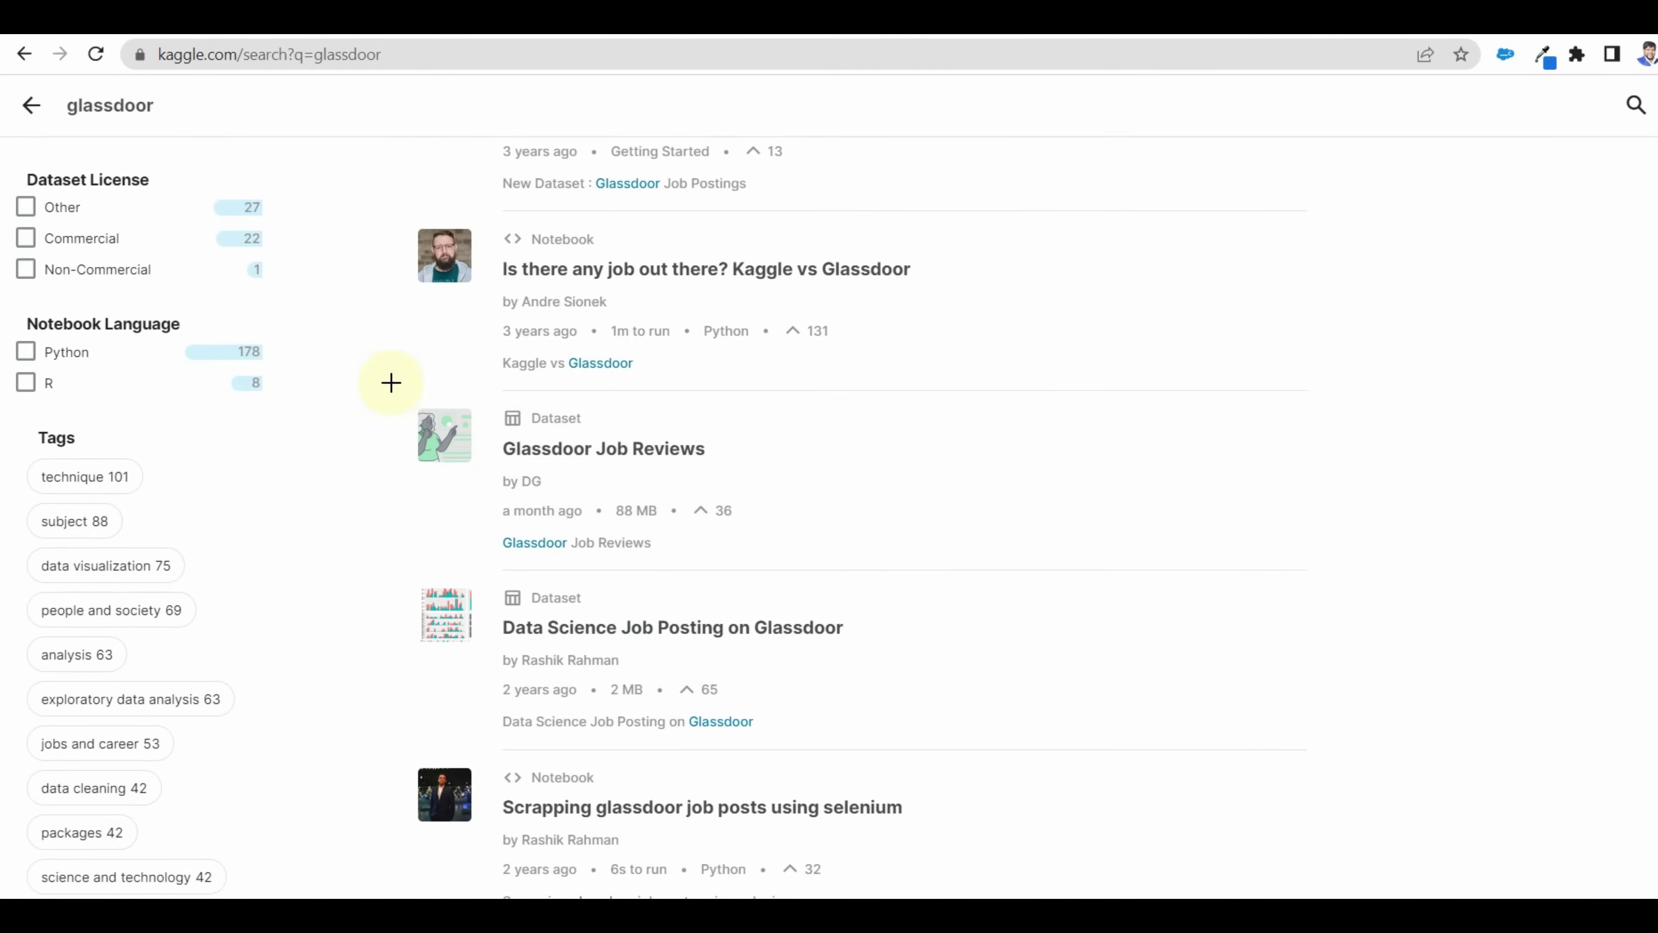
pyautogui.moveTo(389, 382); pyautogui.dragTo(837, 574)
pyautogui.scroll(-6, 758, 637)
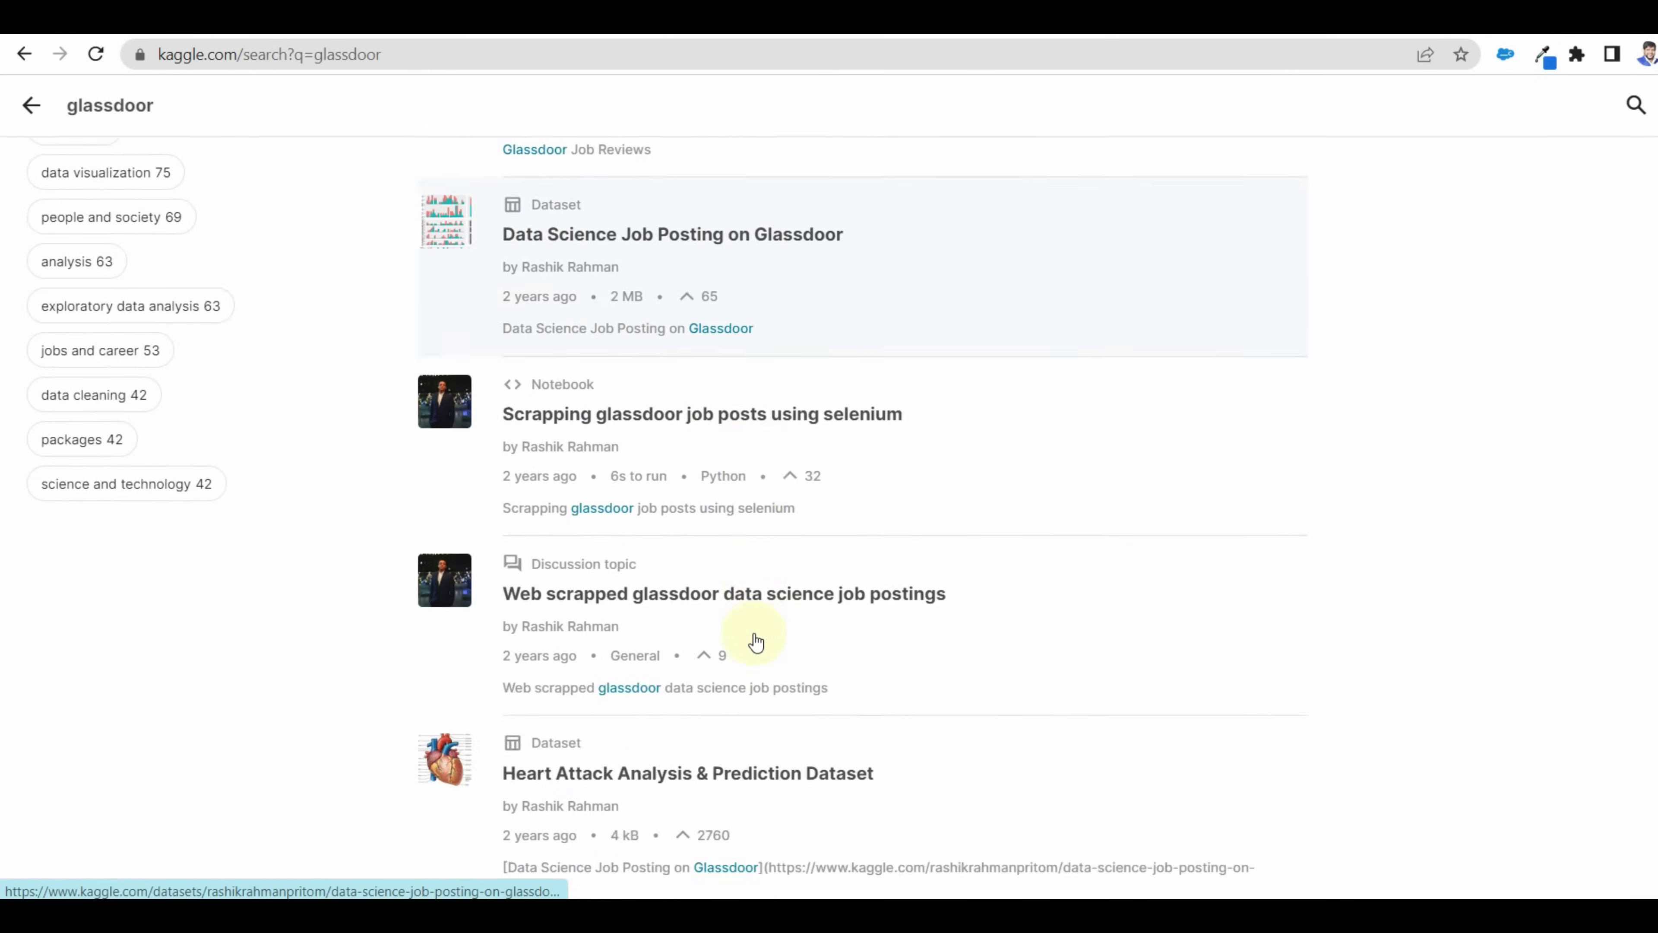
pyautogui.scroll(20, 702, 566)
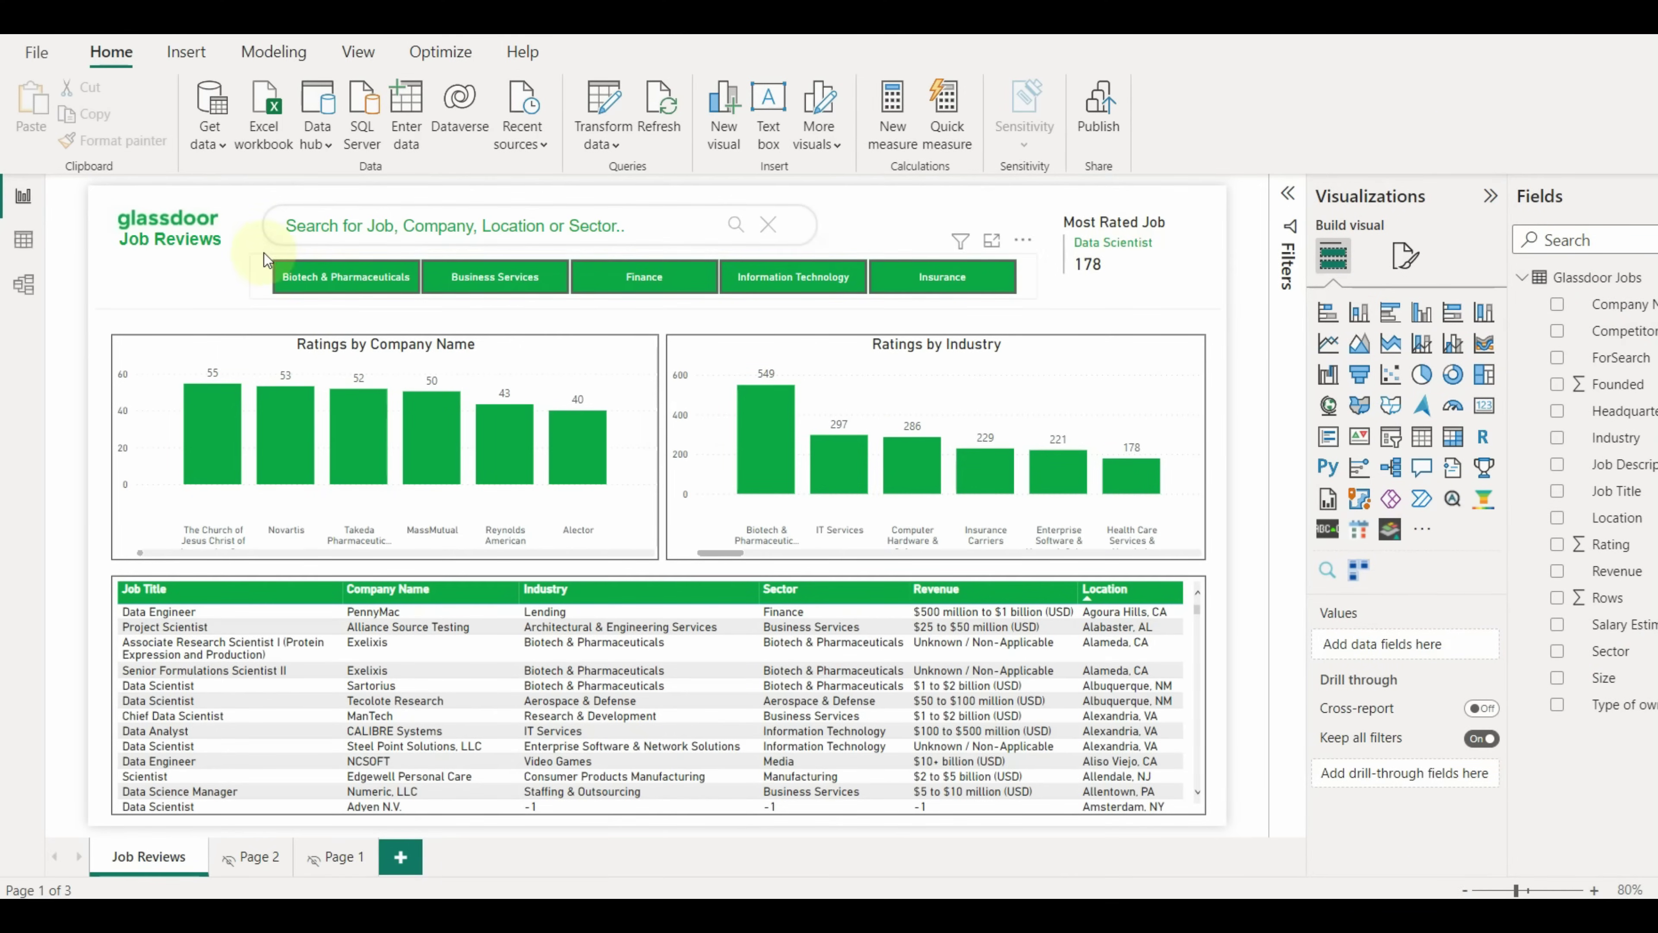
# Confirm the search box uses the ForSearch field, then open Get more visuals.
pyautogui.click(287, 239)
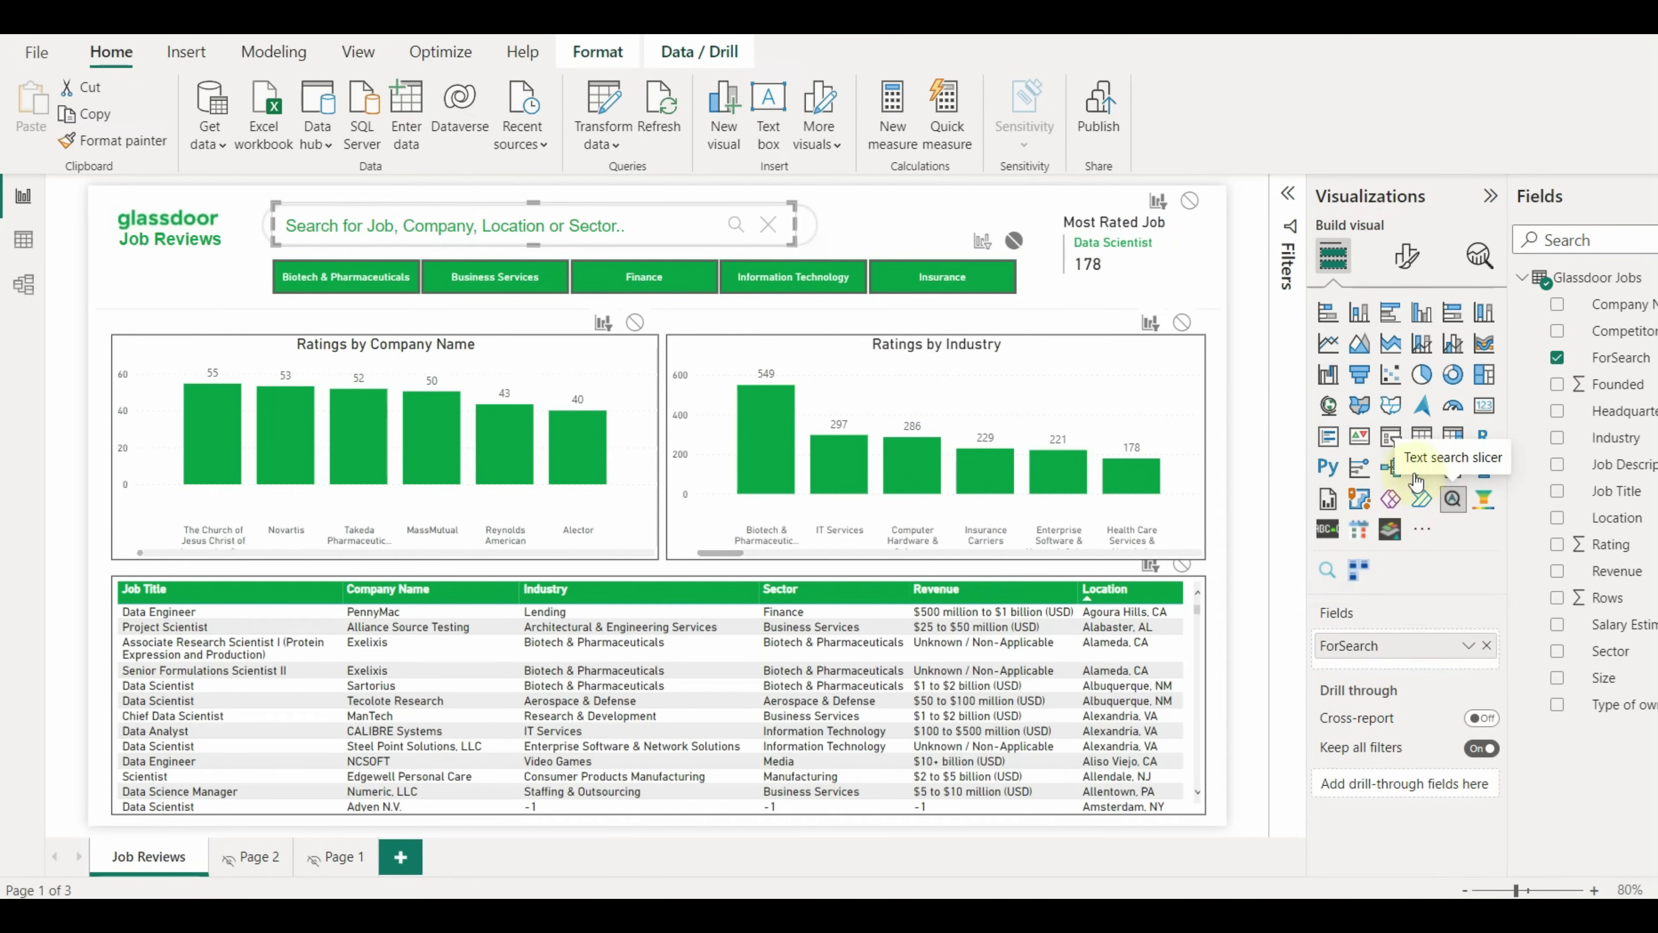
pyautogui.click(989, 208)
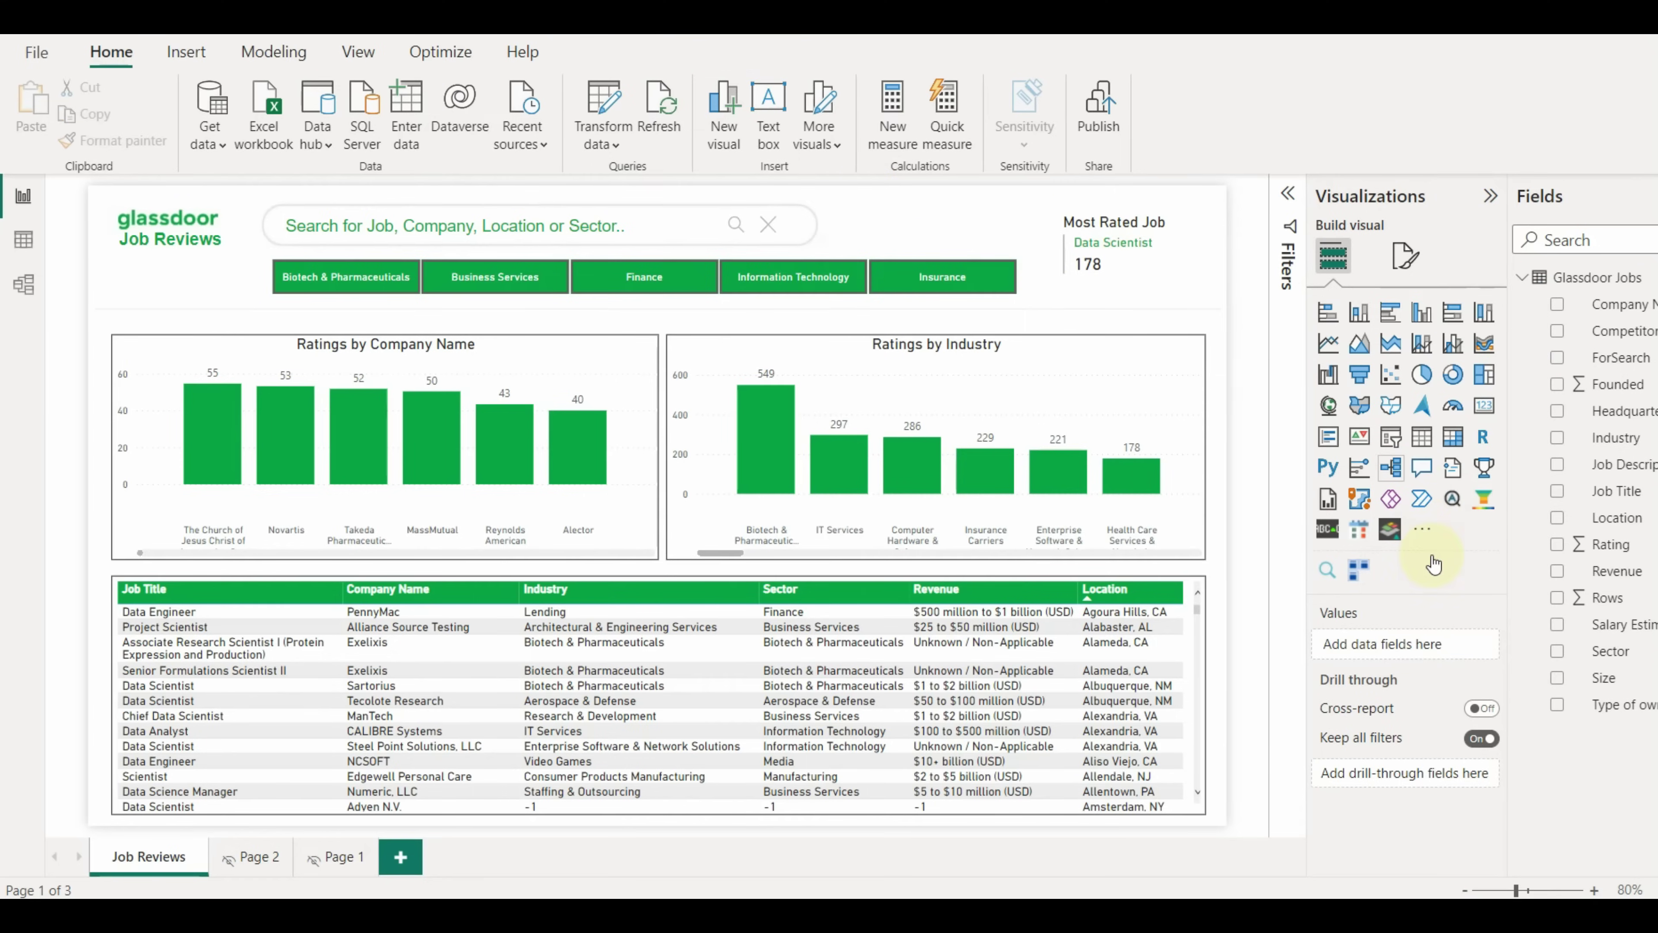
pyautogui.click(1423, 532)
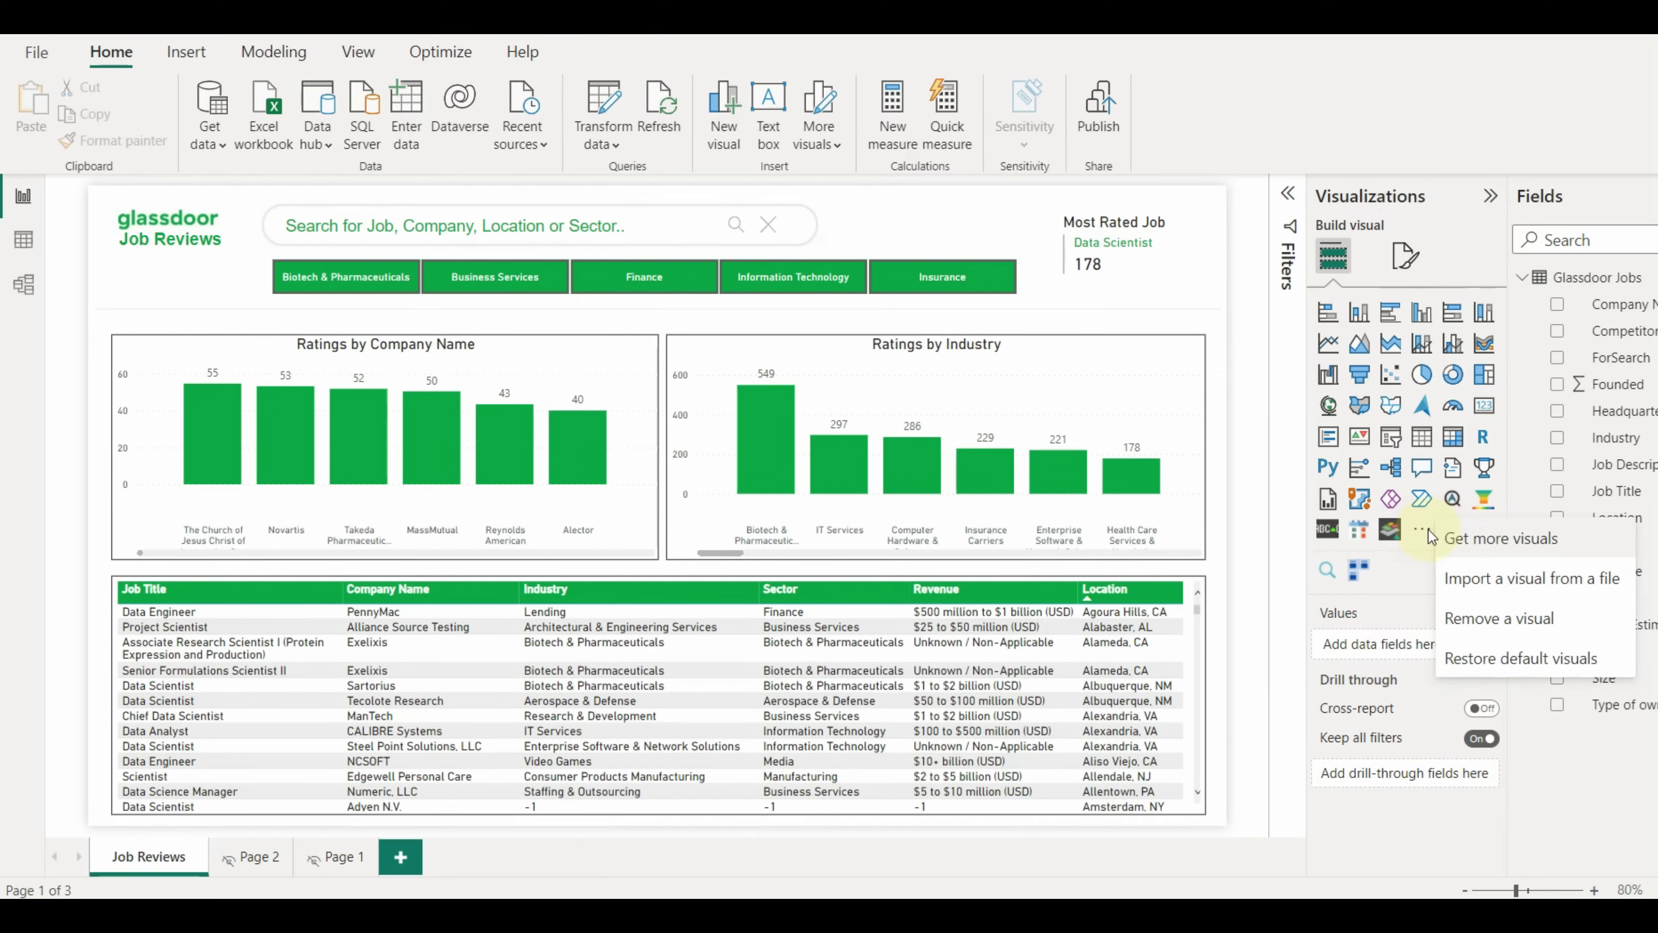
pyautogui.click(1456, 550)
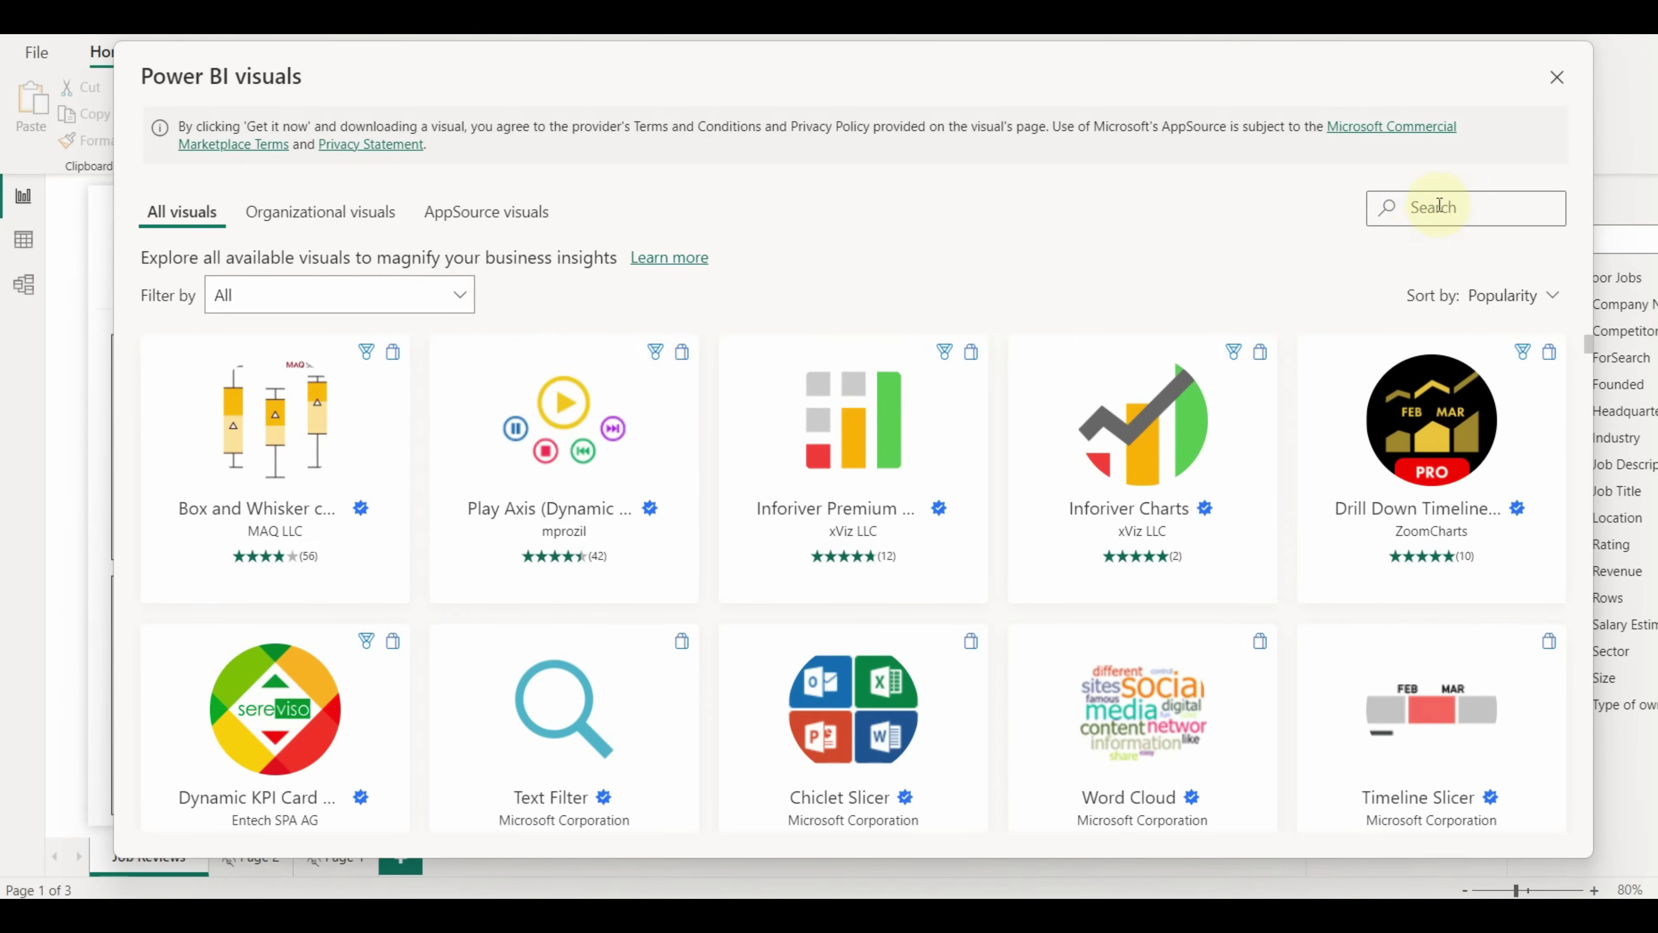
# Find 'search' in the visuals store, add Text search slicer, and update to version 1.0.4.0.
pyautogui.click(1440, 205)
pyautogui.write('search')
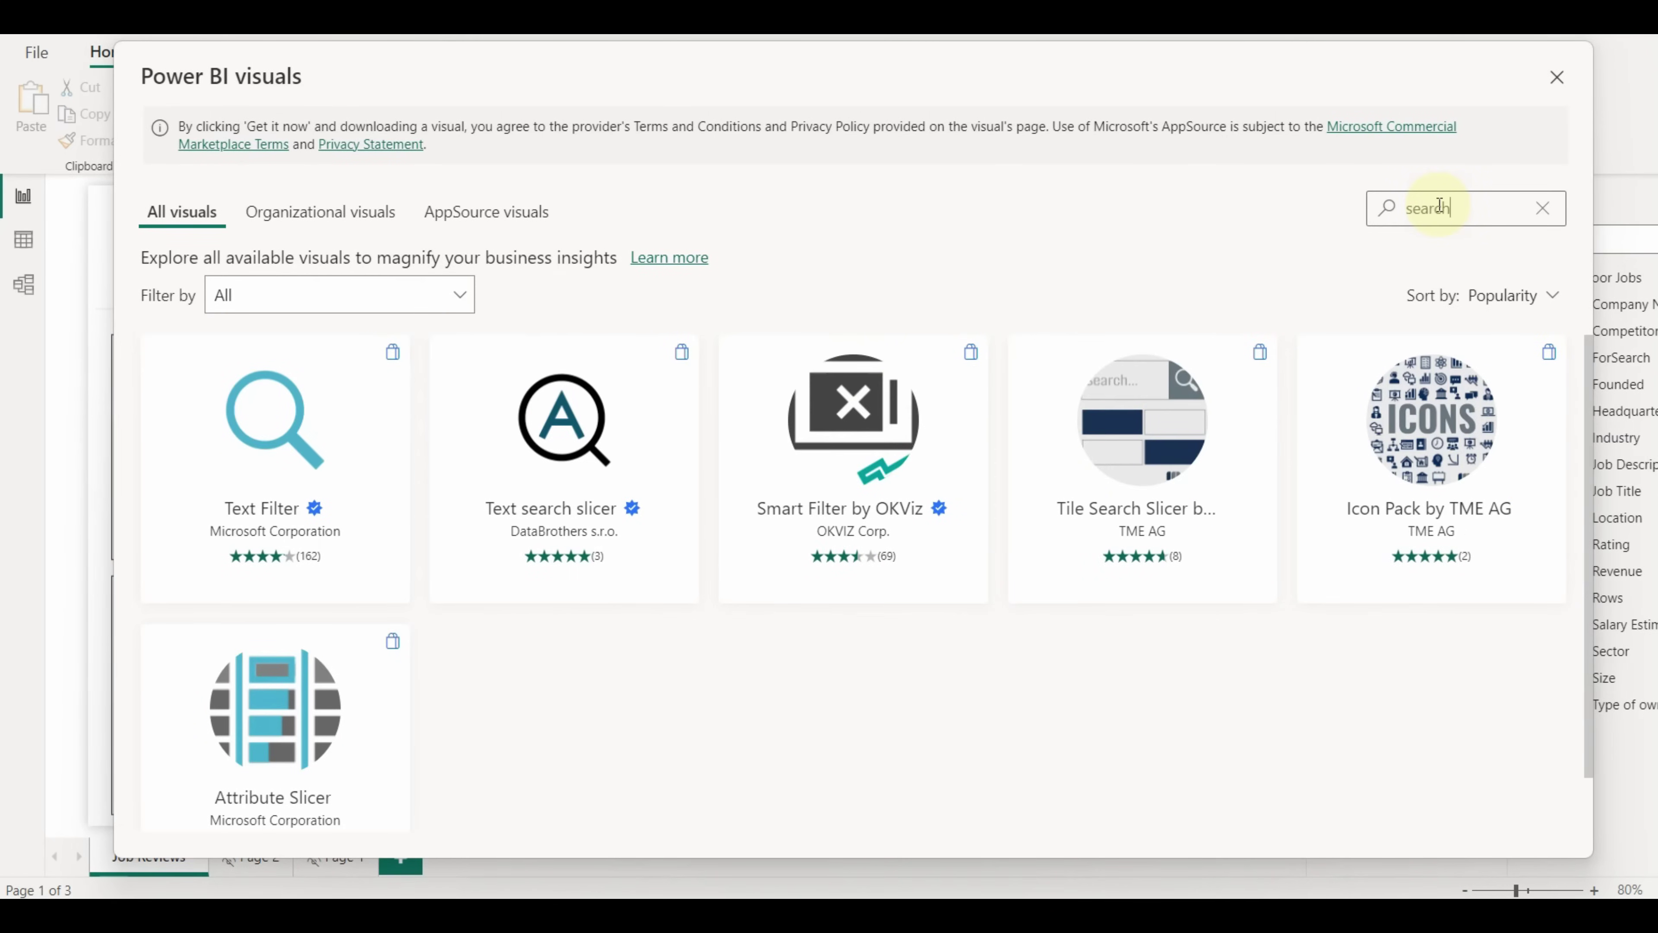
pyautogui.click(560, 456)
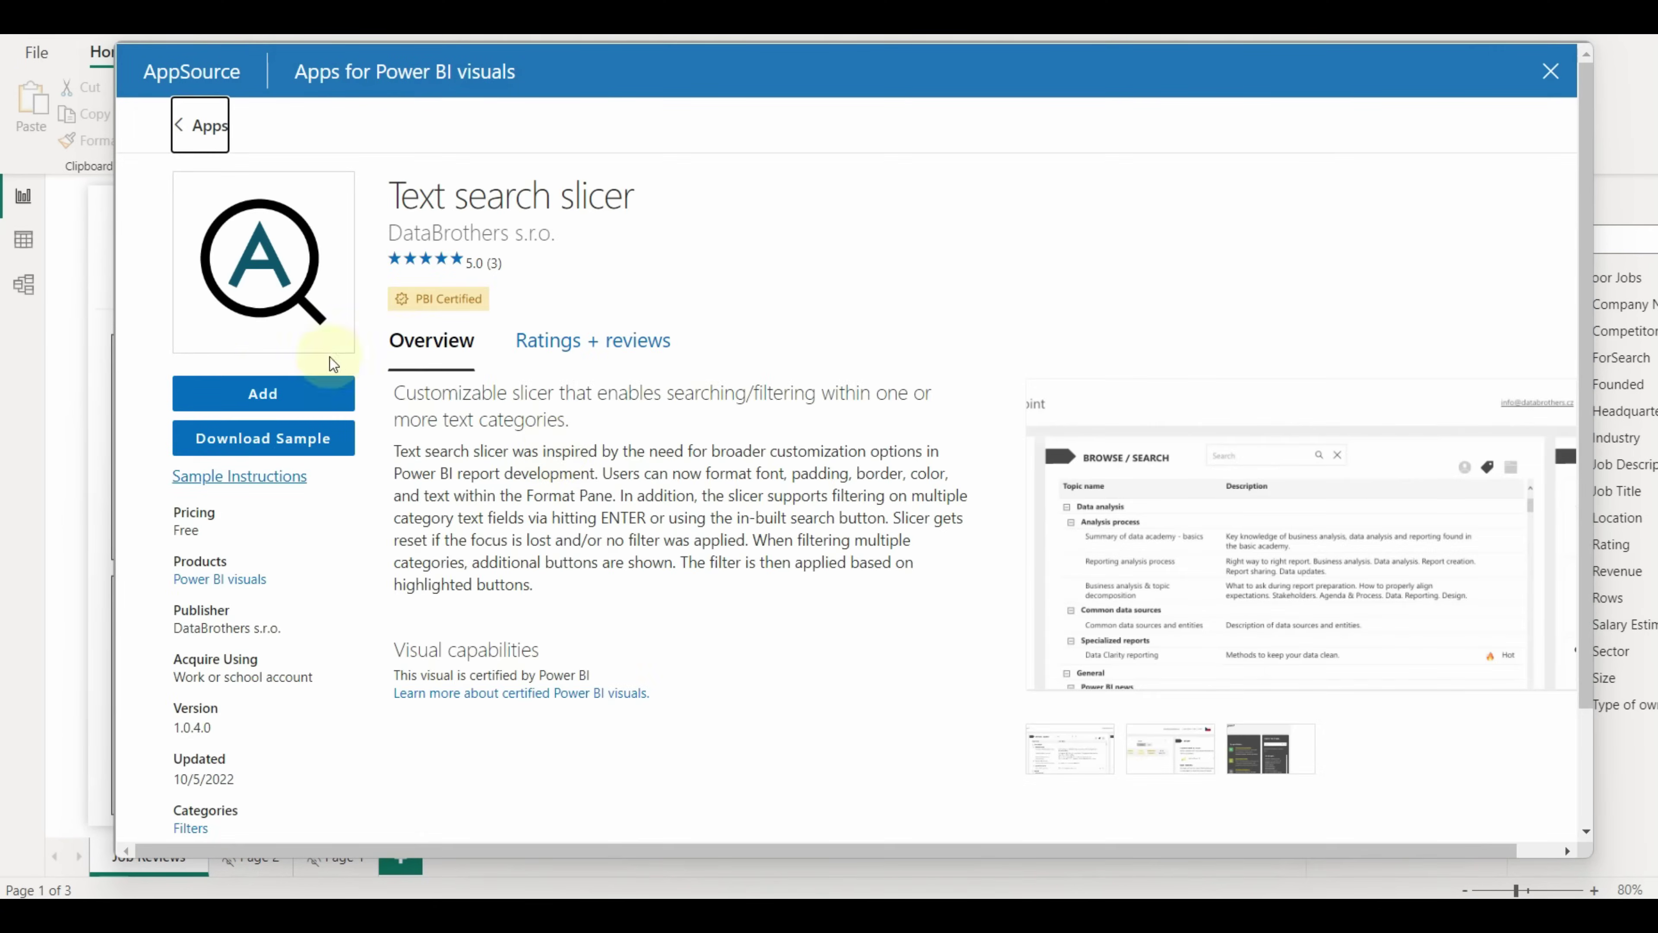
pyautogui.click(339, 392)
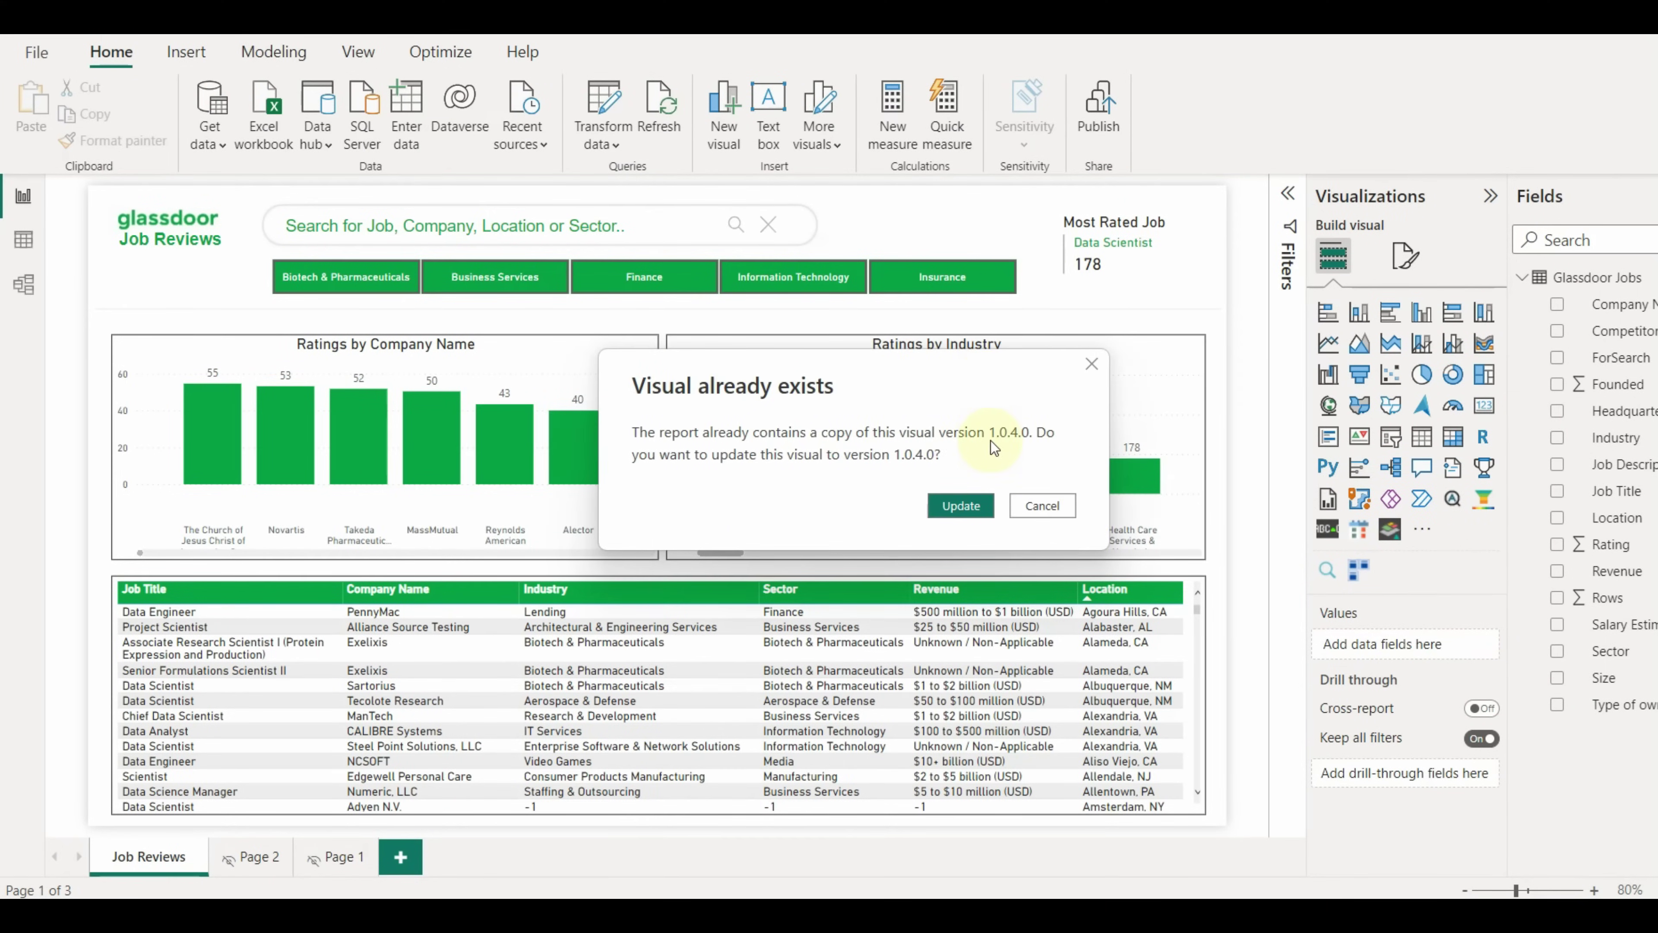
pyautogui.click(986, 509)
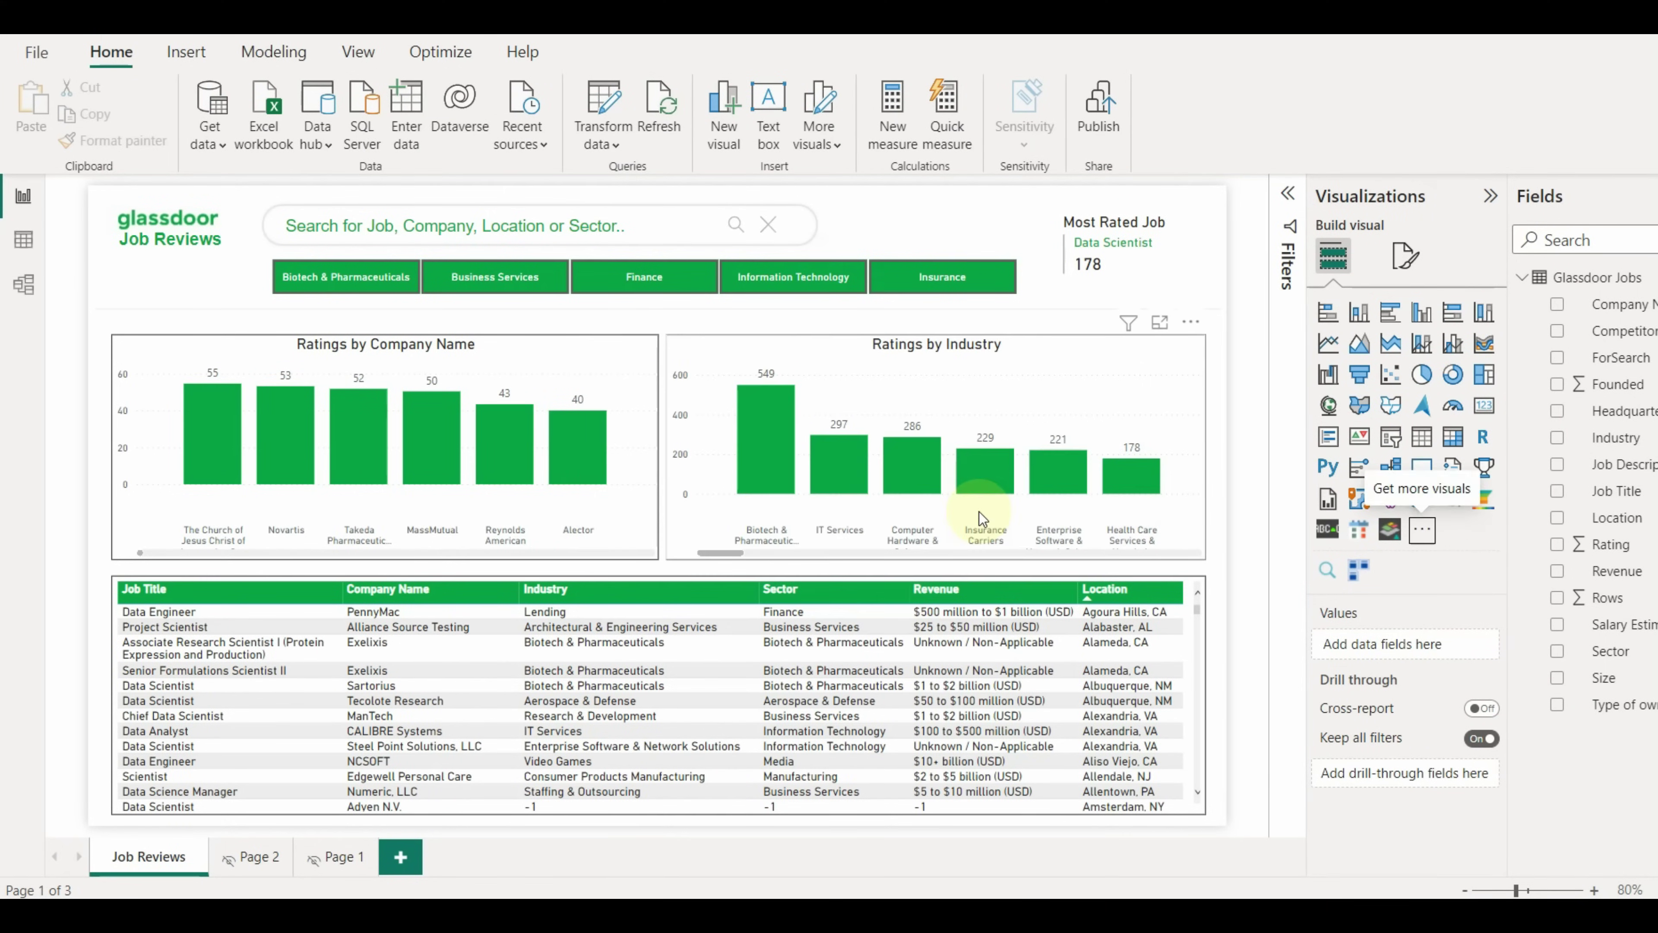
# Paste copies of all report visuals onto Page 3, declining to sync them.
pyautogui.click(1037, 494)
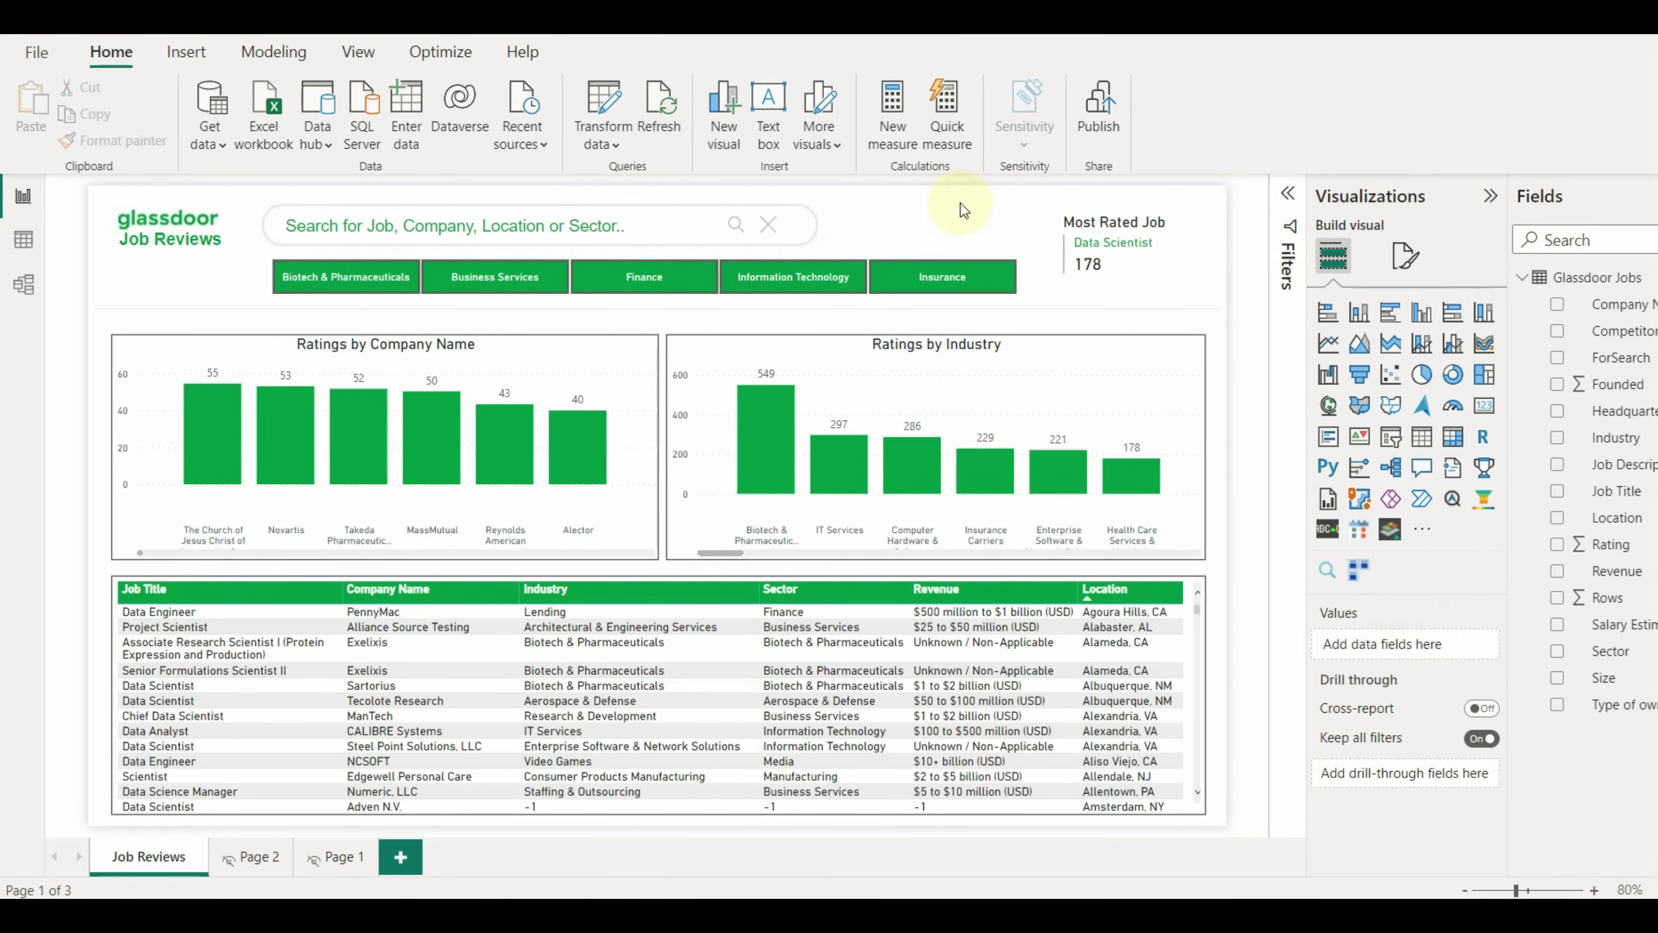
pyautogui.hotkey('ctrl', 'a')
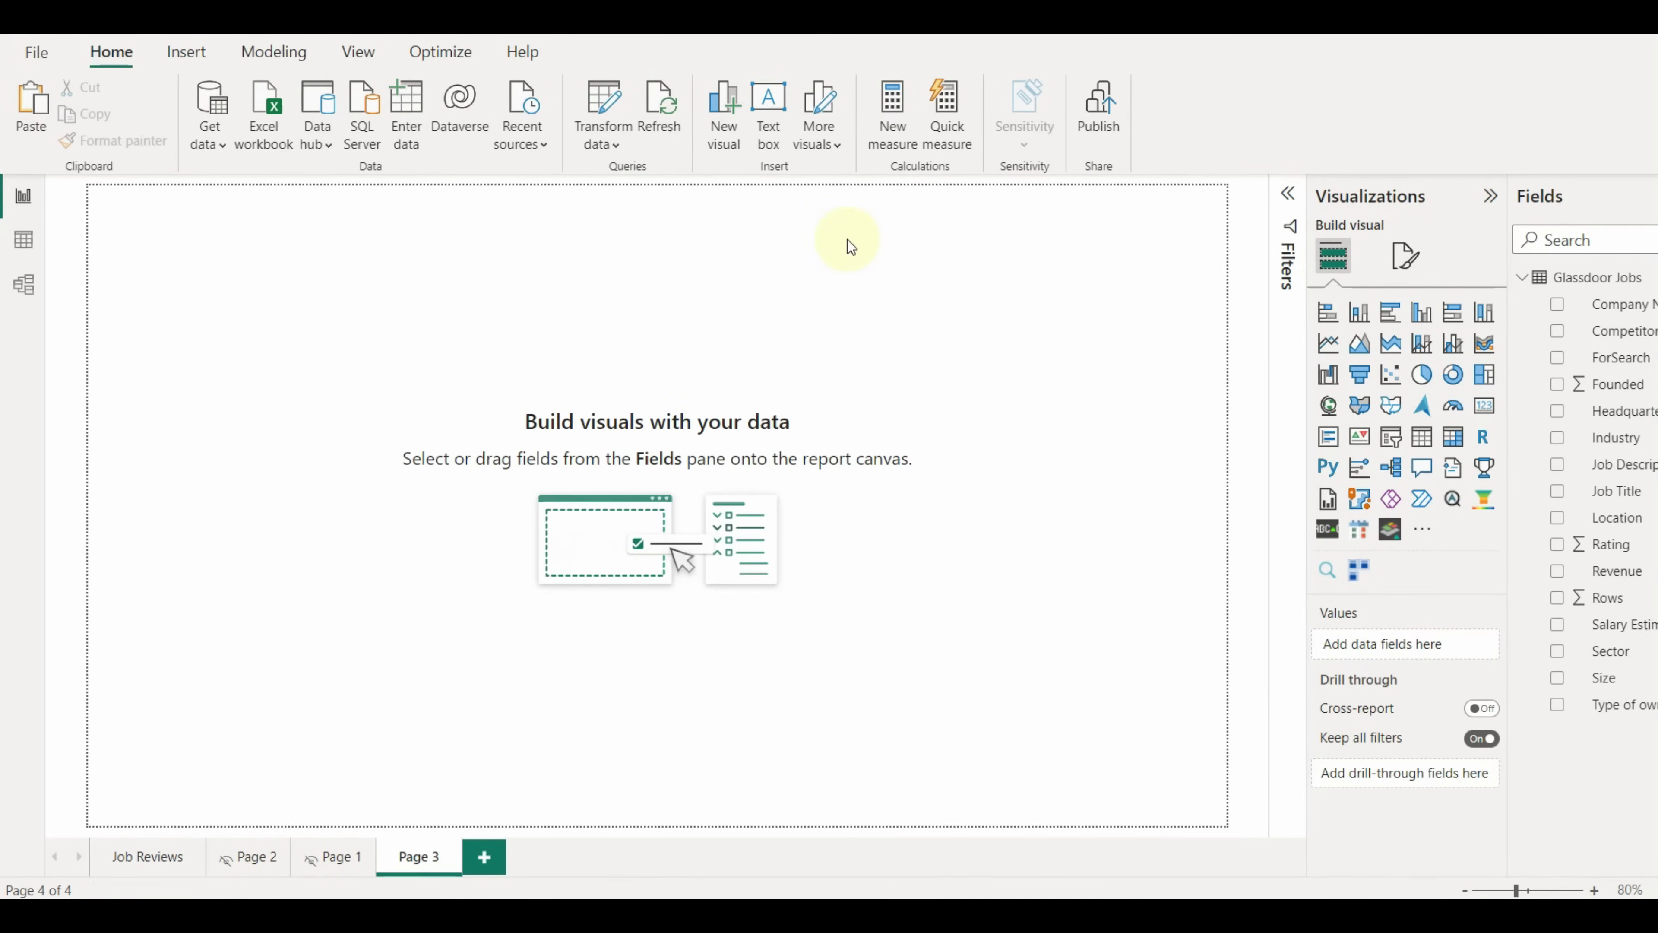
pyautogui.hotkey('ctrl', 'v')
pyautogui.press('Return')
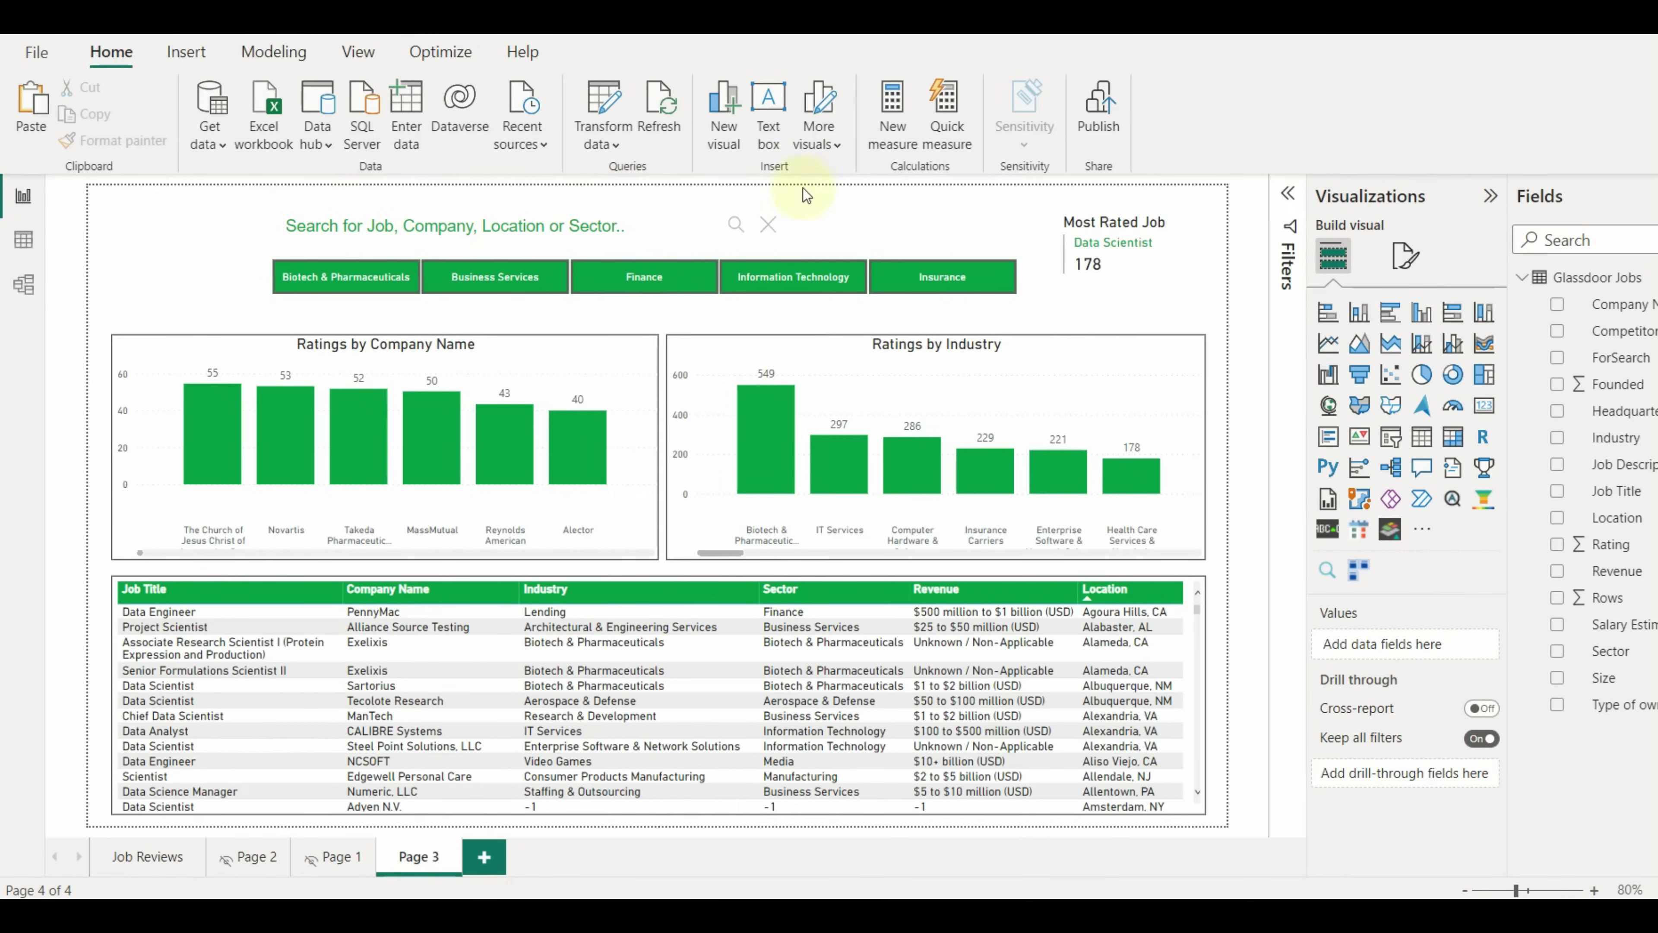
# Snip the Page 3 report canvas and paste it onto PowerPoint slide 1.
pyautogui.click(326, 71)
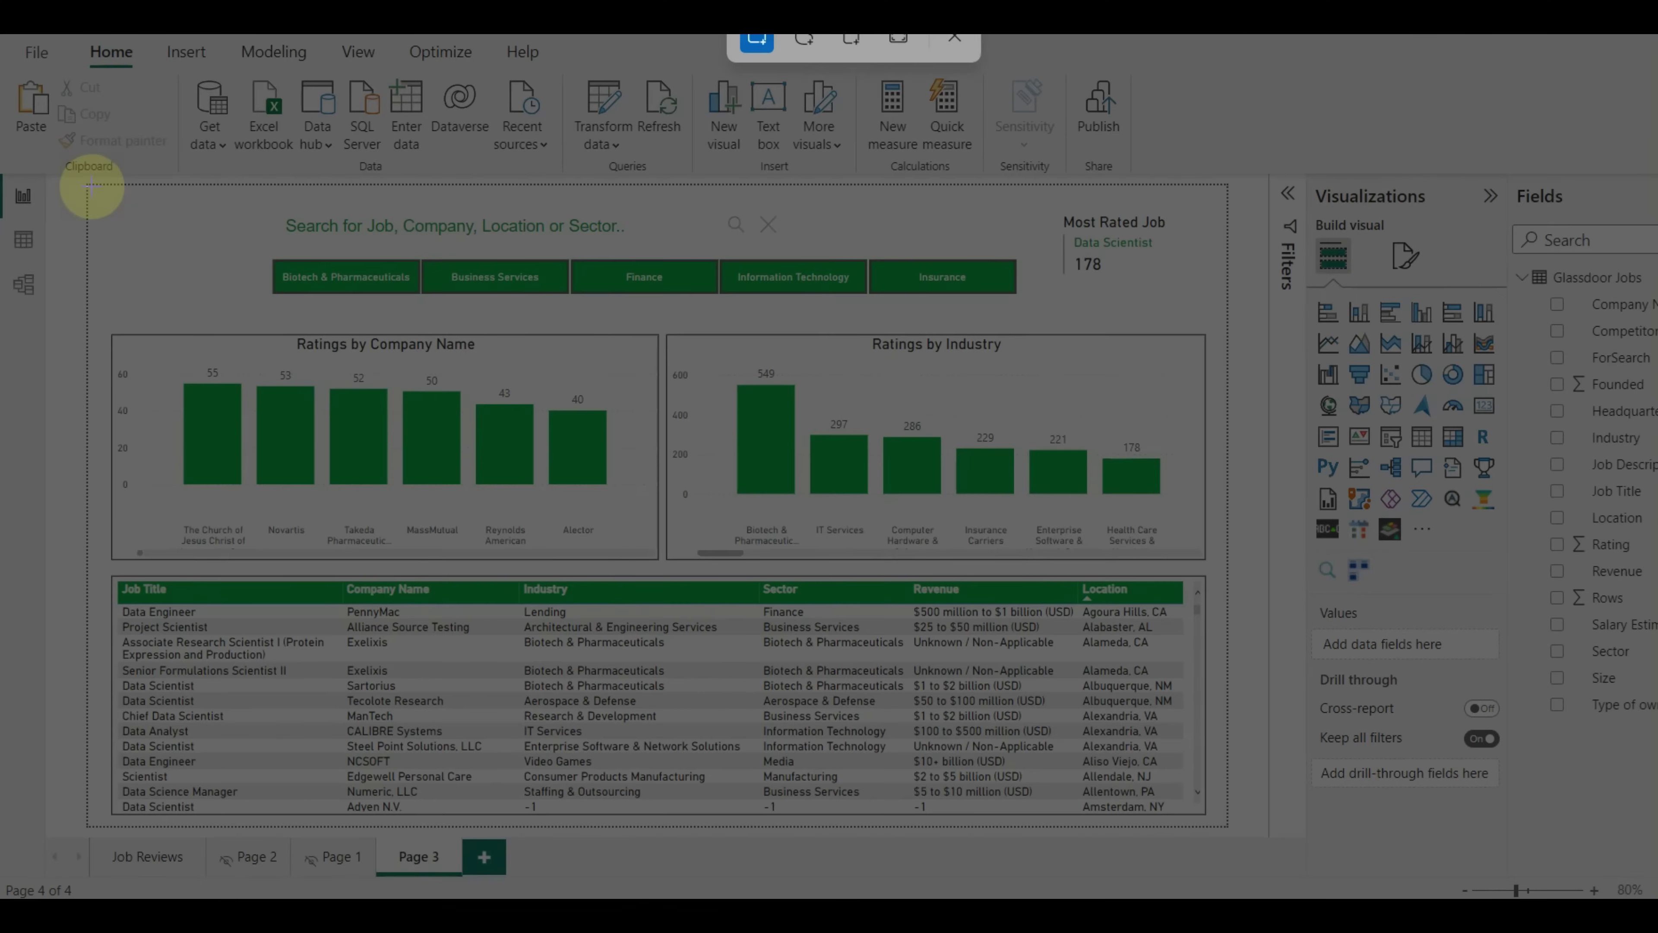
pyautogui.moveTo(91, 186); pyautogui.dragTo(1229, 823)
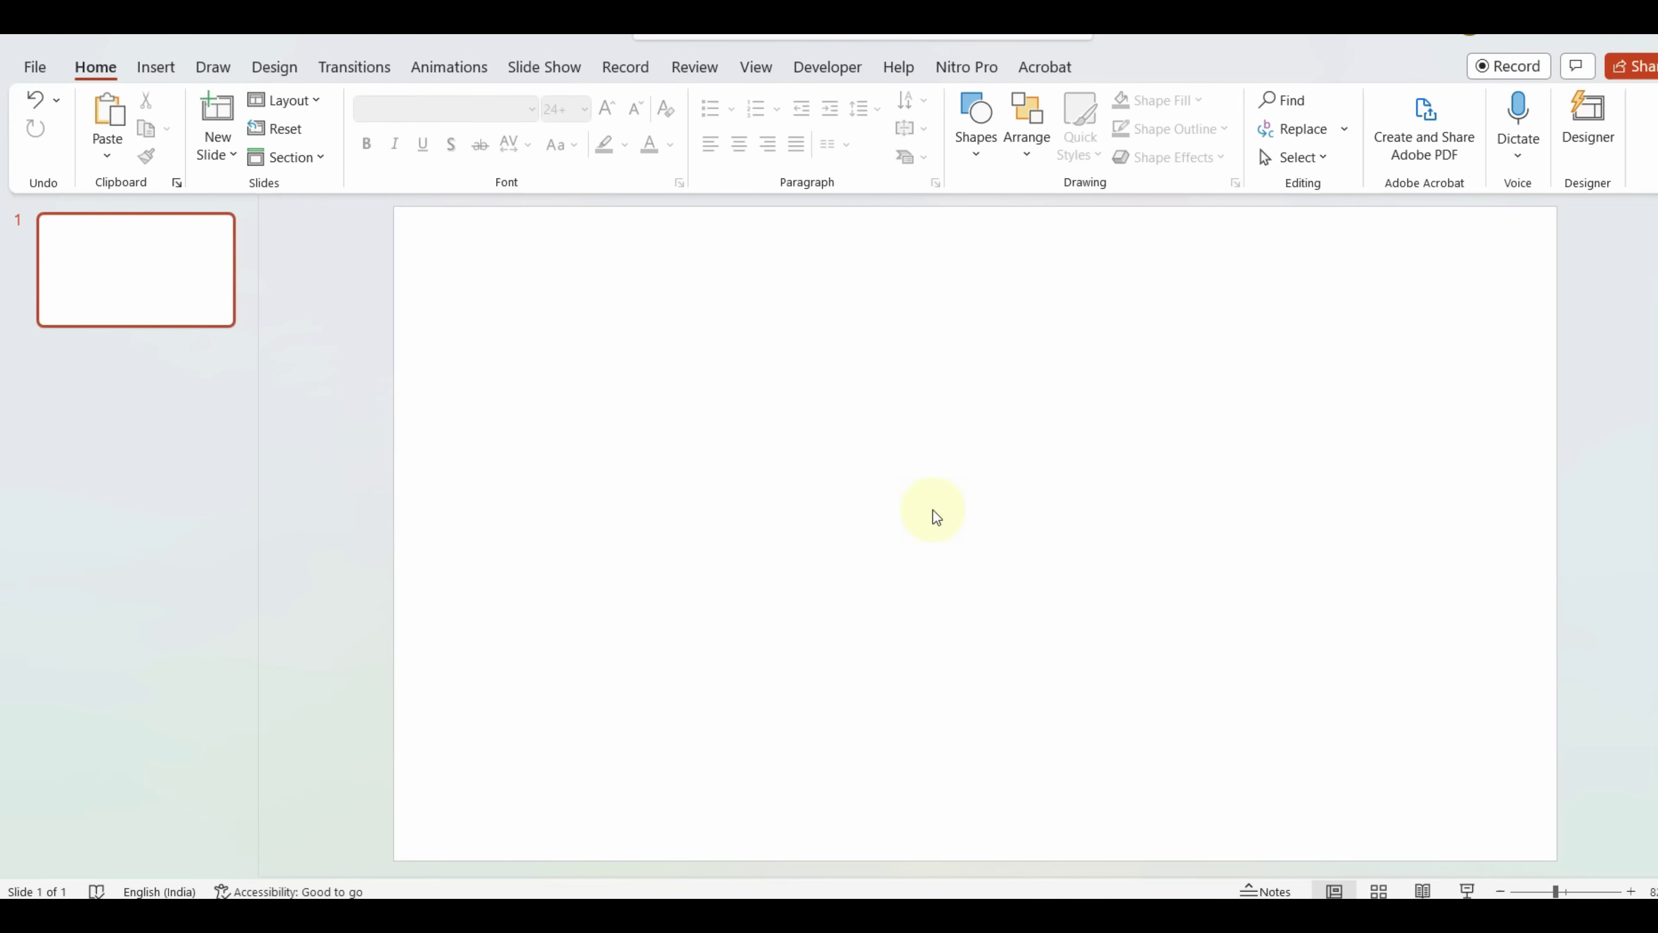
pyautogui.hotkey('ctrl', 'v')
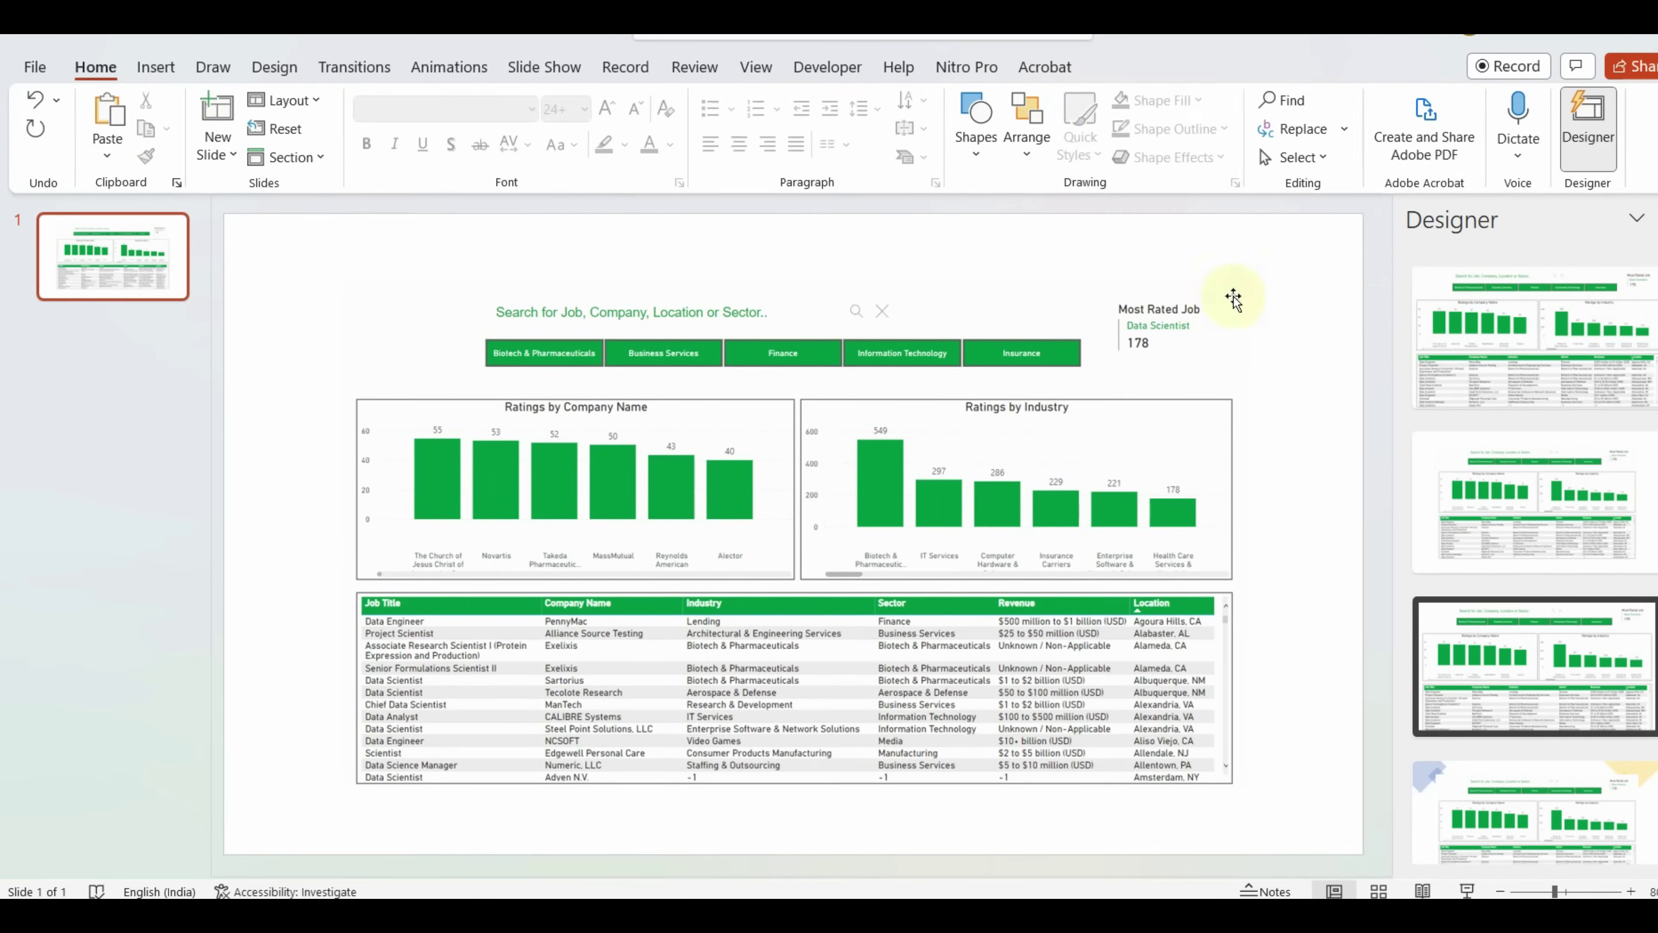
# Resize and reposition the report screenshot to span nearly the full slide width.
pyautogui.click(1225, 319)
pyautogui.moveTo(1248, 277); pyautogui.dragTo(1302, 241)
pyautogui.moveTo(1303, 326); pyautogui.dragTo(1349, 253)
pyautogui.click(1363, 331)
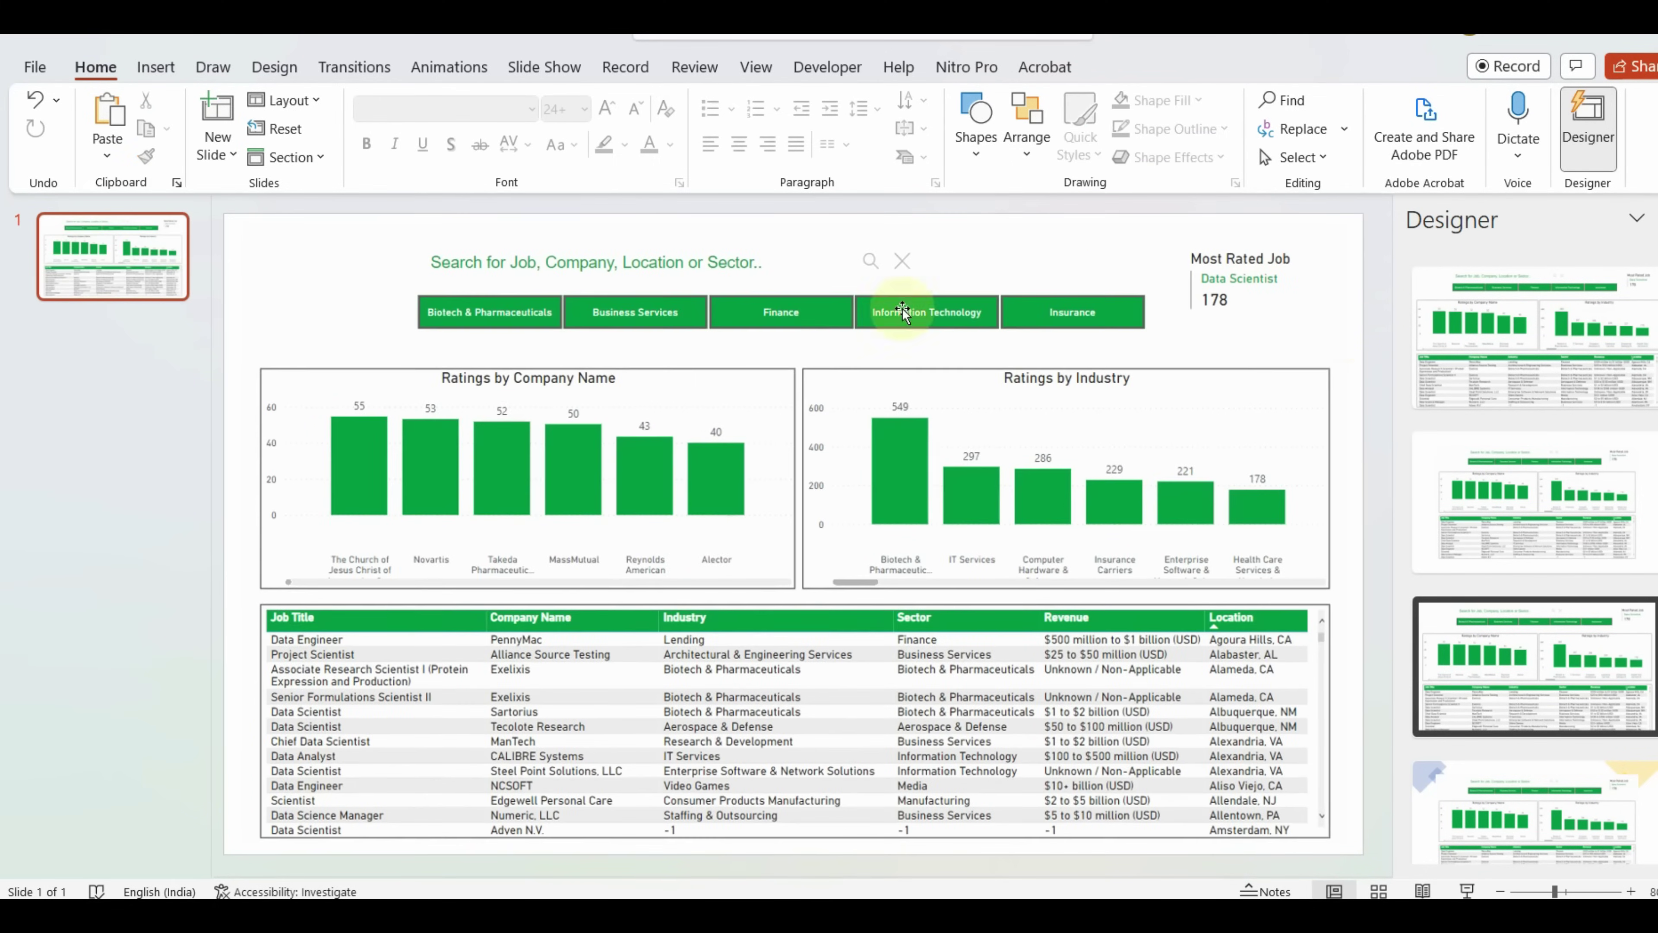
# Draw a rounded rectangle over the report's search bar.
pyautogui.click(155, 67)
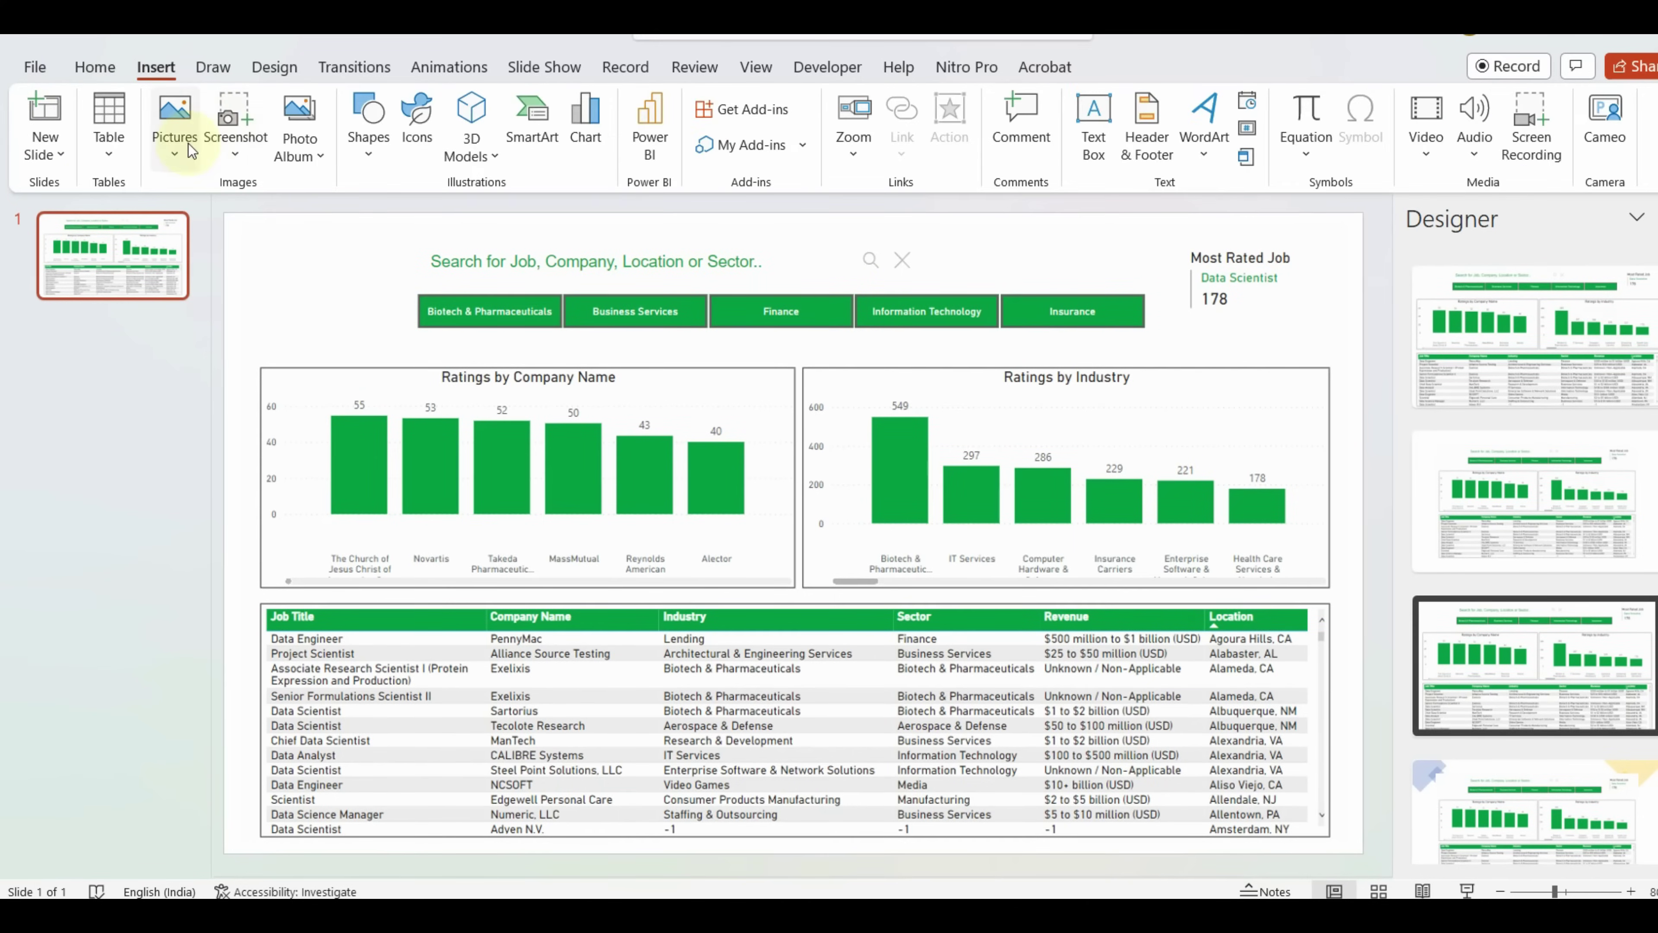
pyautogui.click(371, 151)
pyautogui.click(466, 218)
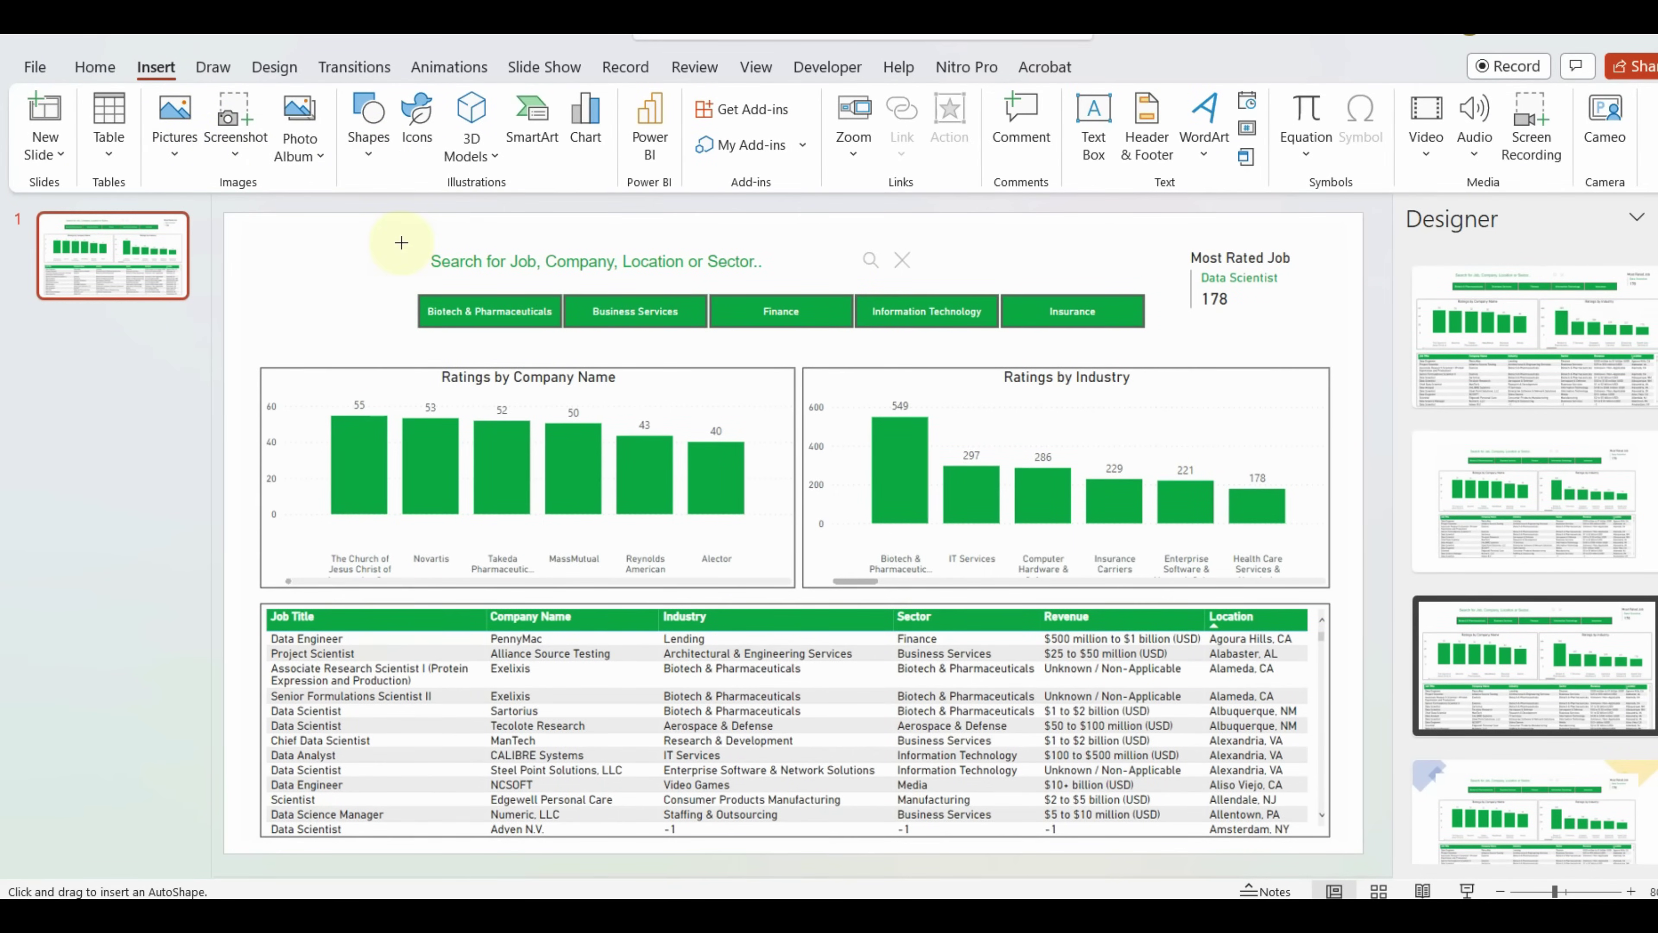
pyautogui.moveTo(402, 242); pyautogui.dragTo(944, 287)
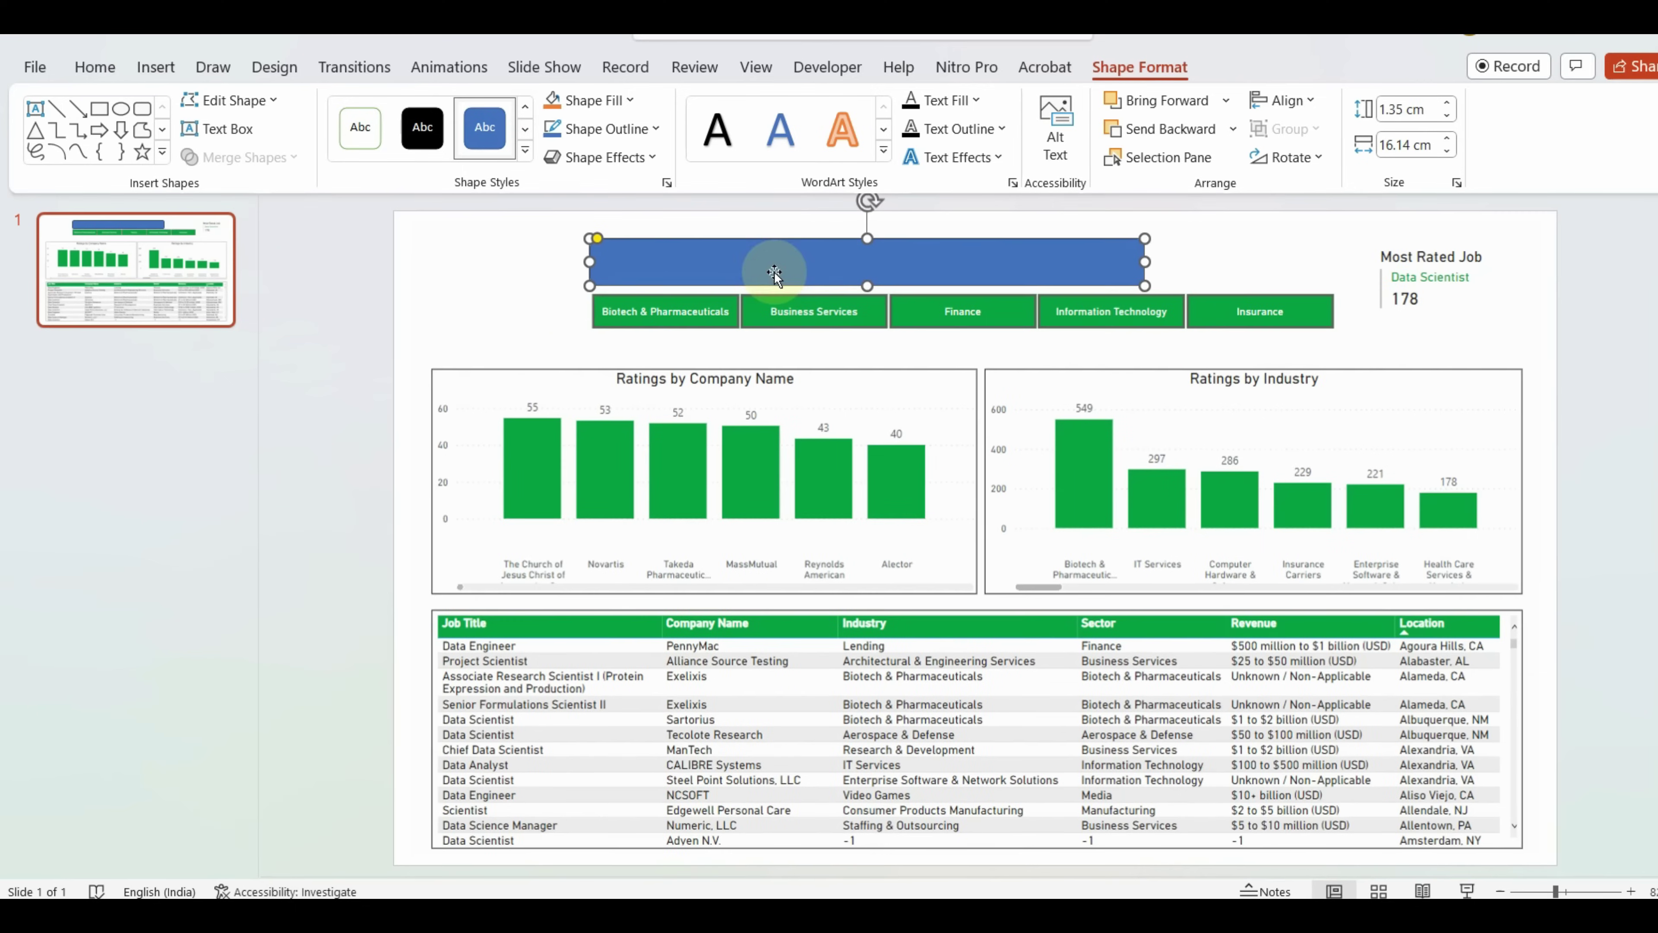
# Set the rectangle to No Fill and narrow it to fit the search bar.
pyautogui.click(627, 95)
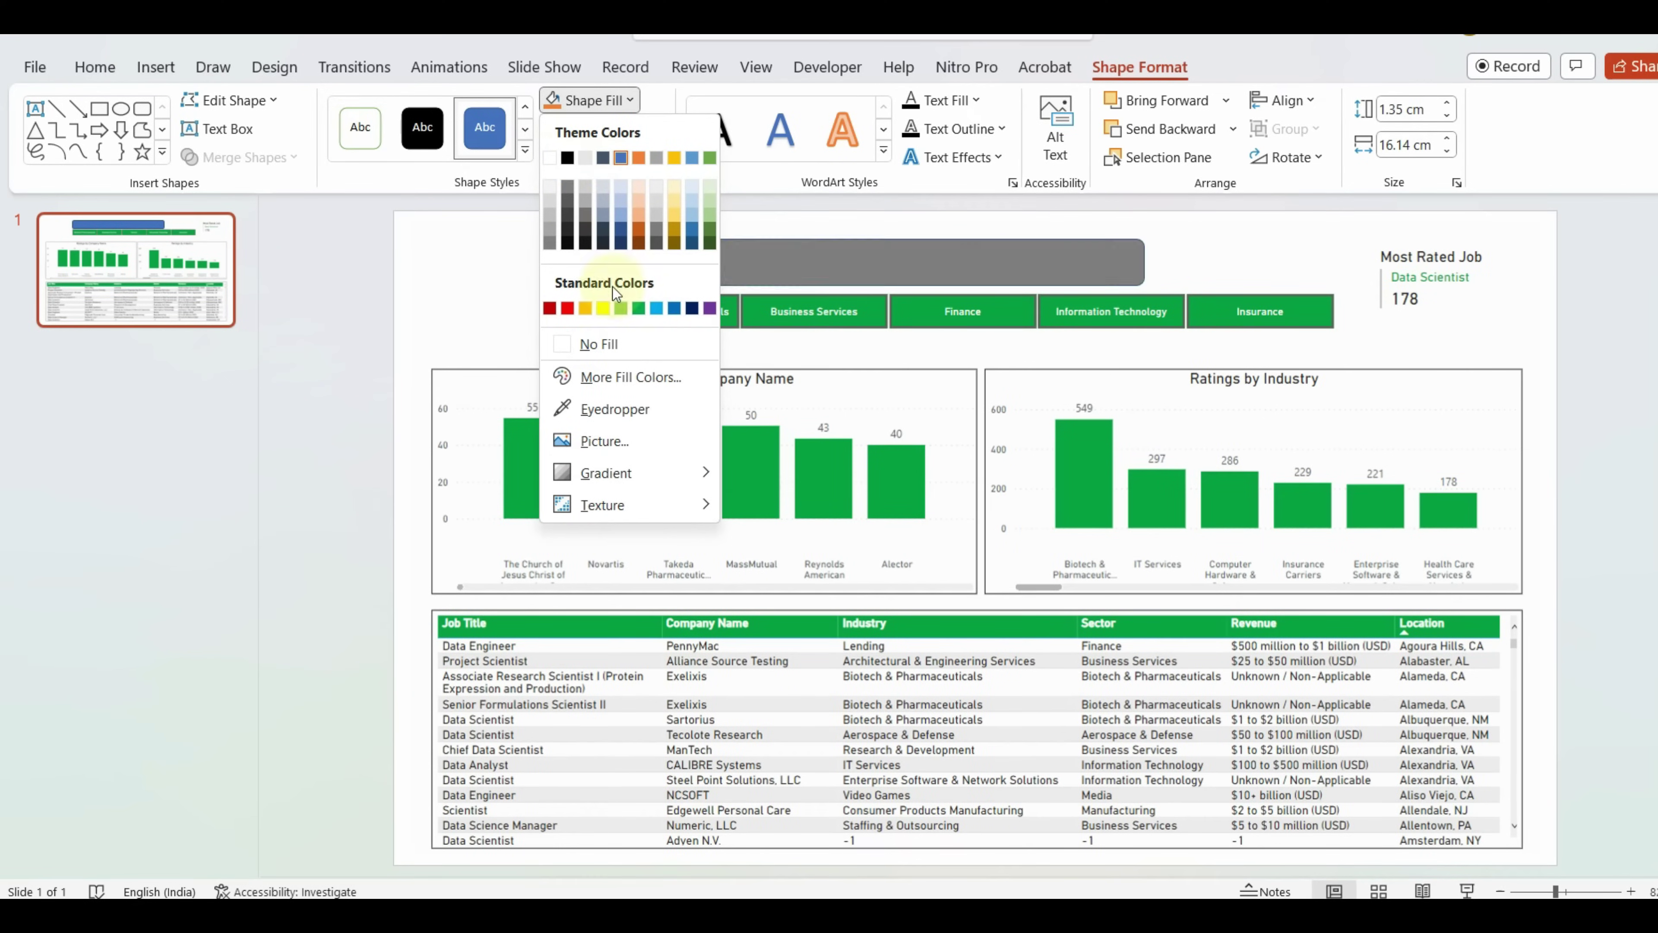
pyautogui.click(567, 344)
pyautogui.click(601, 243)
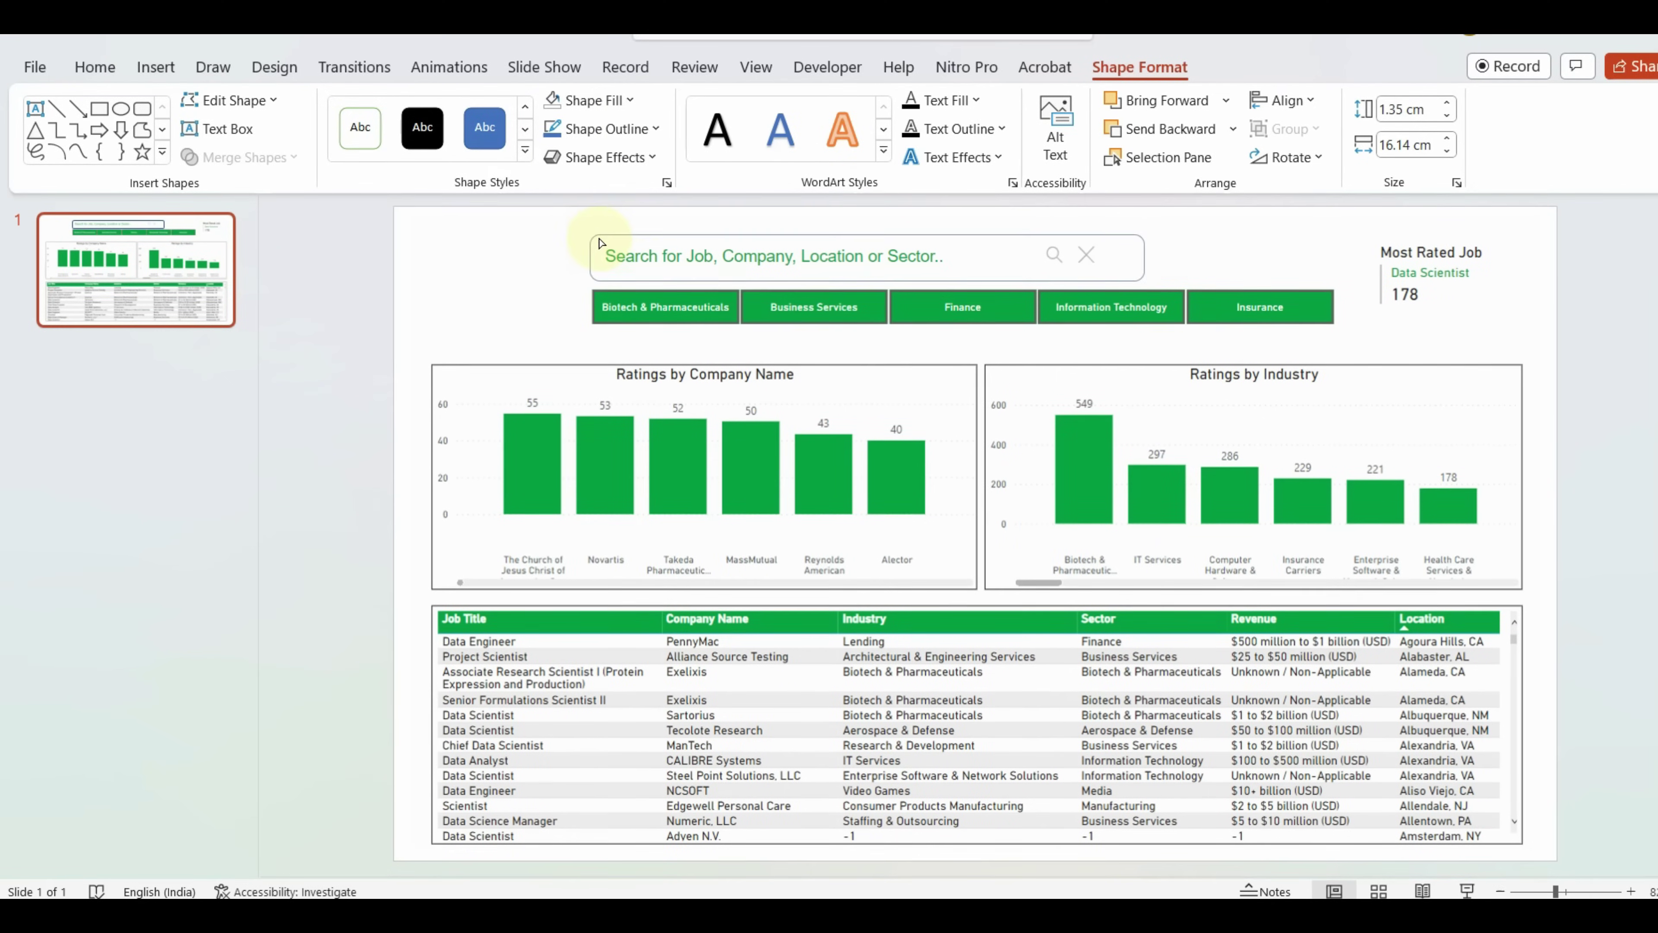
pyautogui.moveTo(1144, 266); pyautogui.dragTo(1110, 258)
# Give the rounded search box a light grey outline.
pyautogui.doubleClick(662, 246)
pyautogui.click(655, 129)
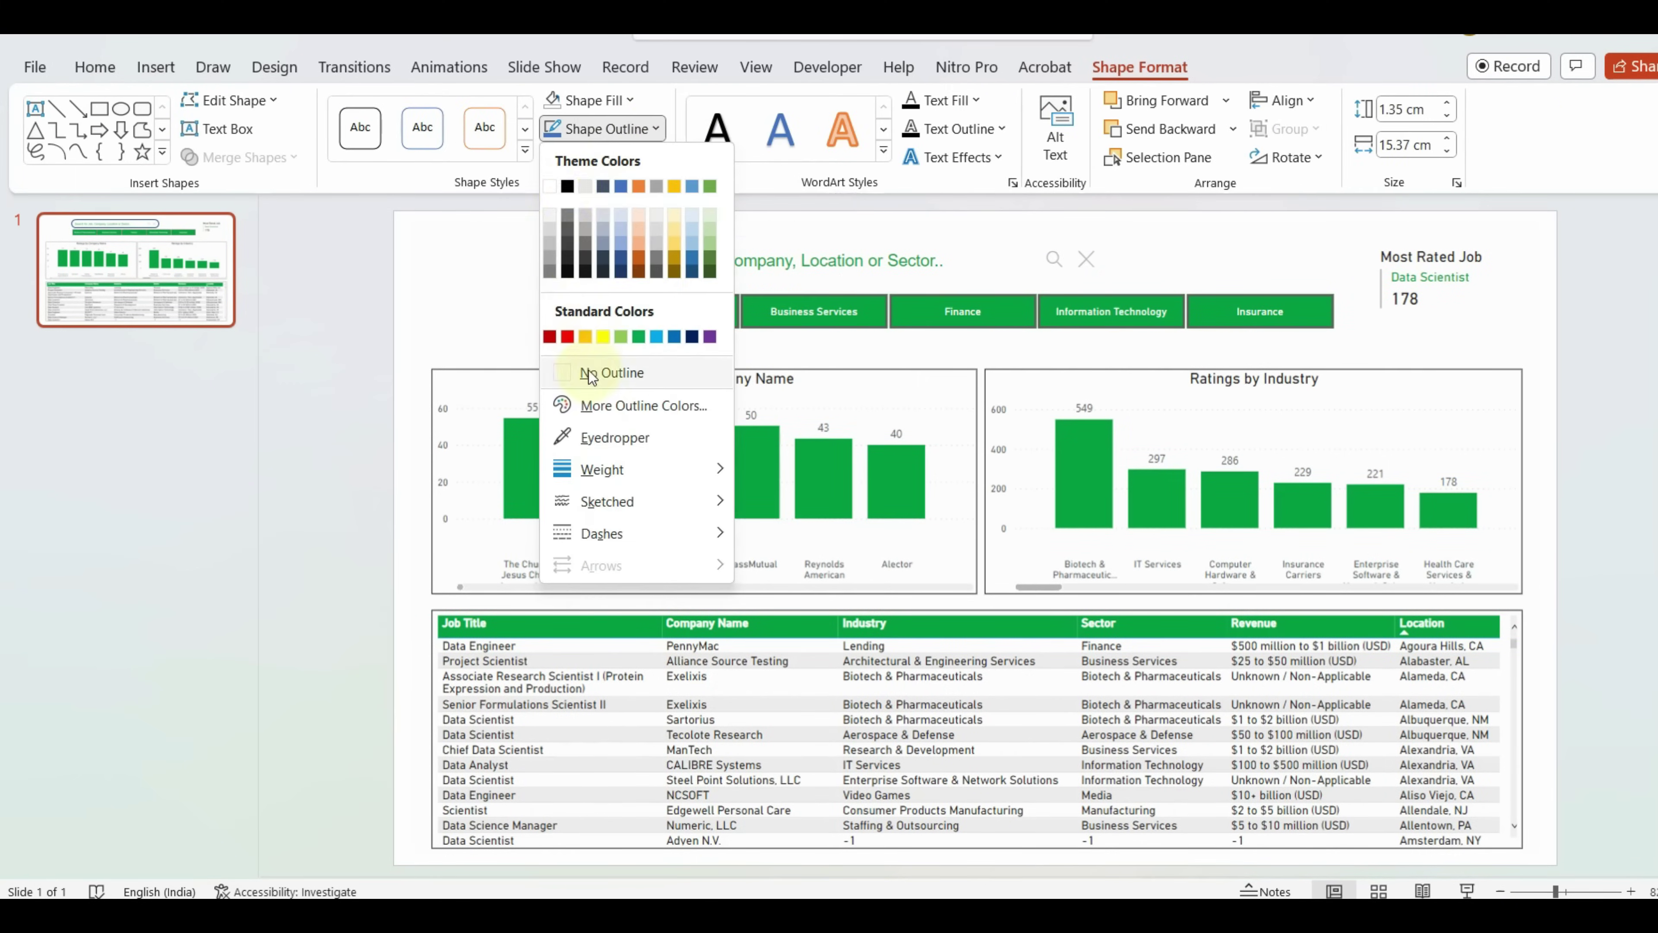
pyautogui.click(553, 234)
pyautogui.click(319, 396)
# Draw a straight horizontal line across the slide beneath the sector buttons.
pyautogui.click(155, 67)
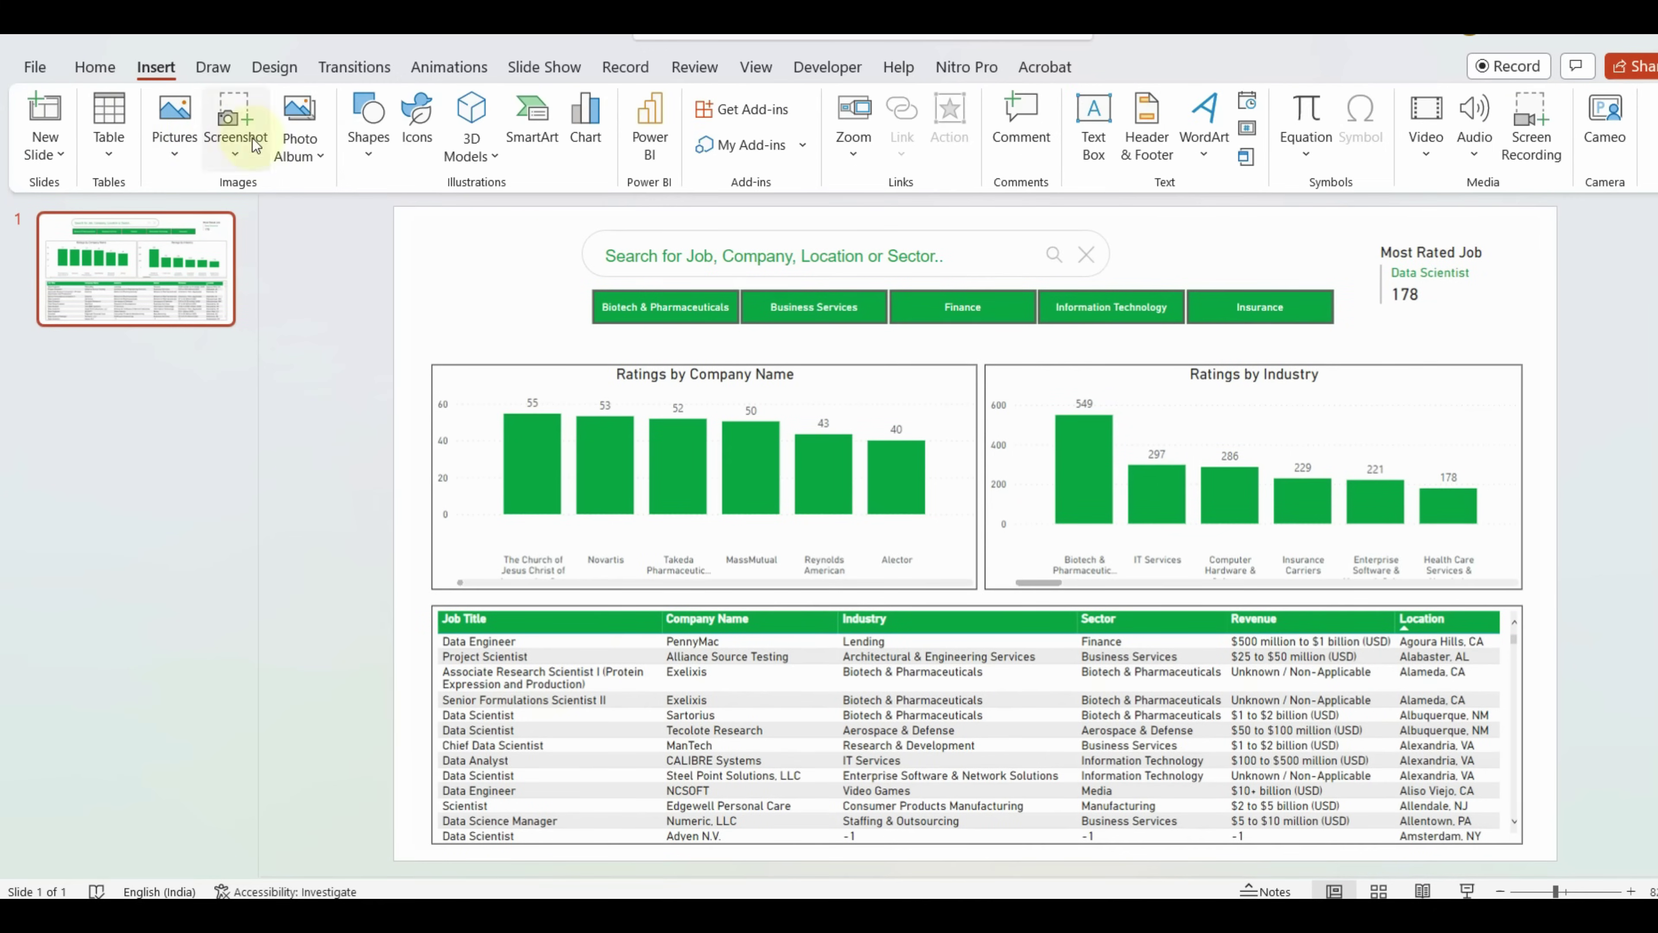
pyautogui.click(368, 124)
pyautogui.moveTo(499, 346); pyautogui.dragTo(1541, 335)
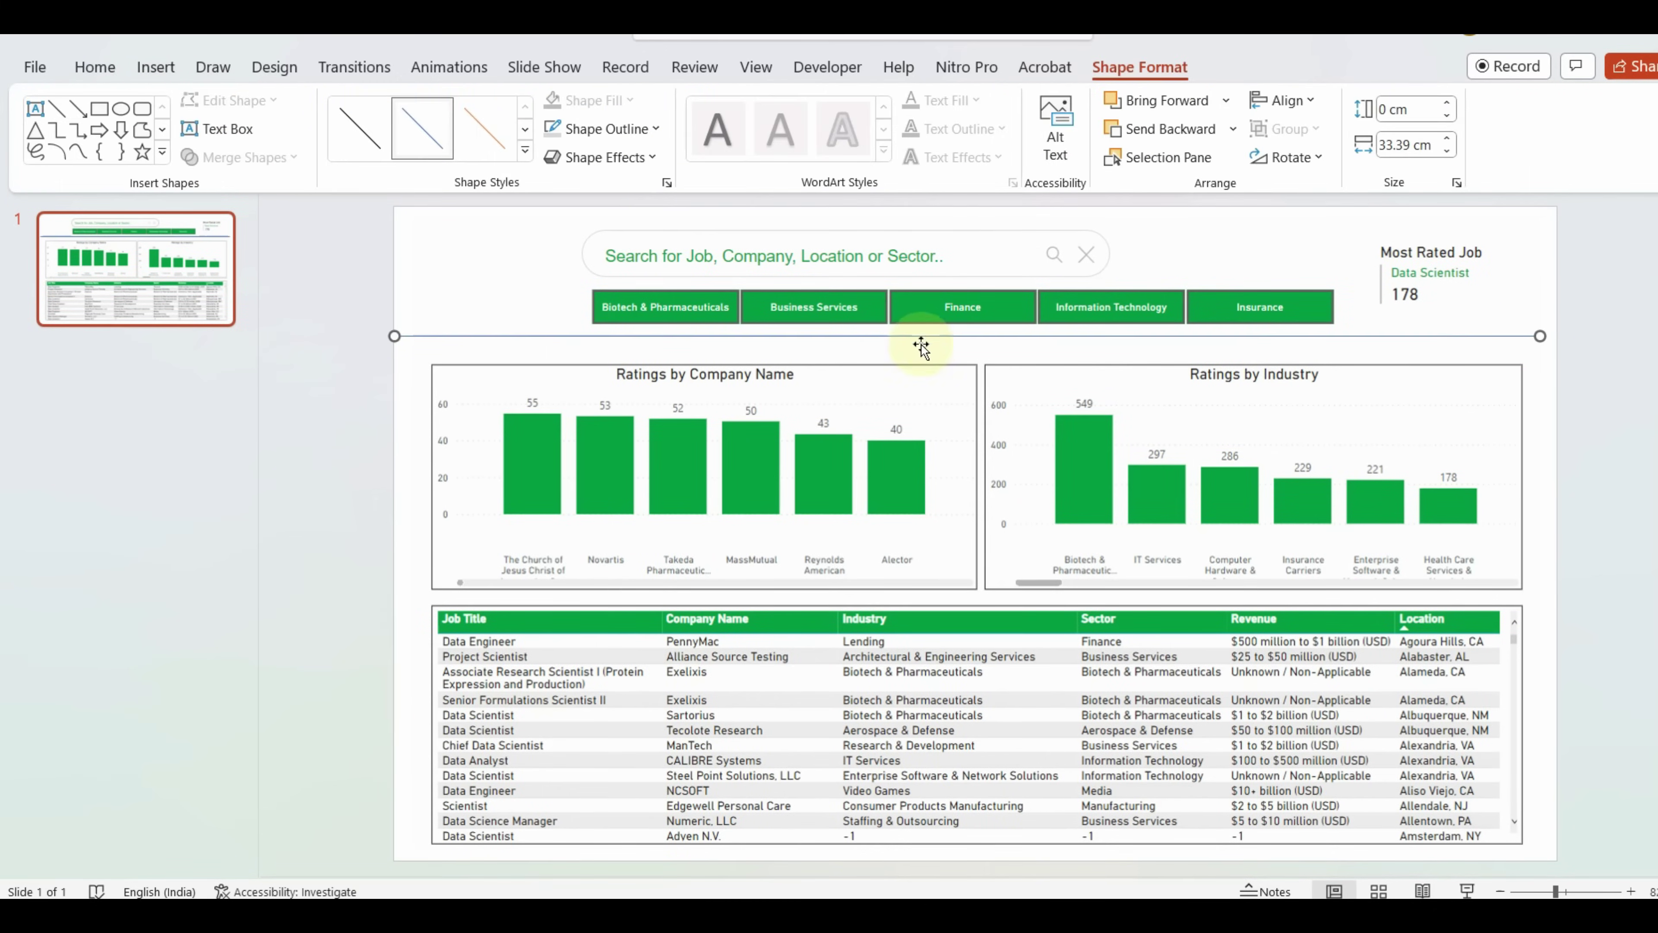
pyautogui.click(630, 132)
pyautogui.click(553, 219)
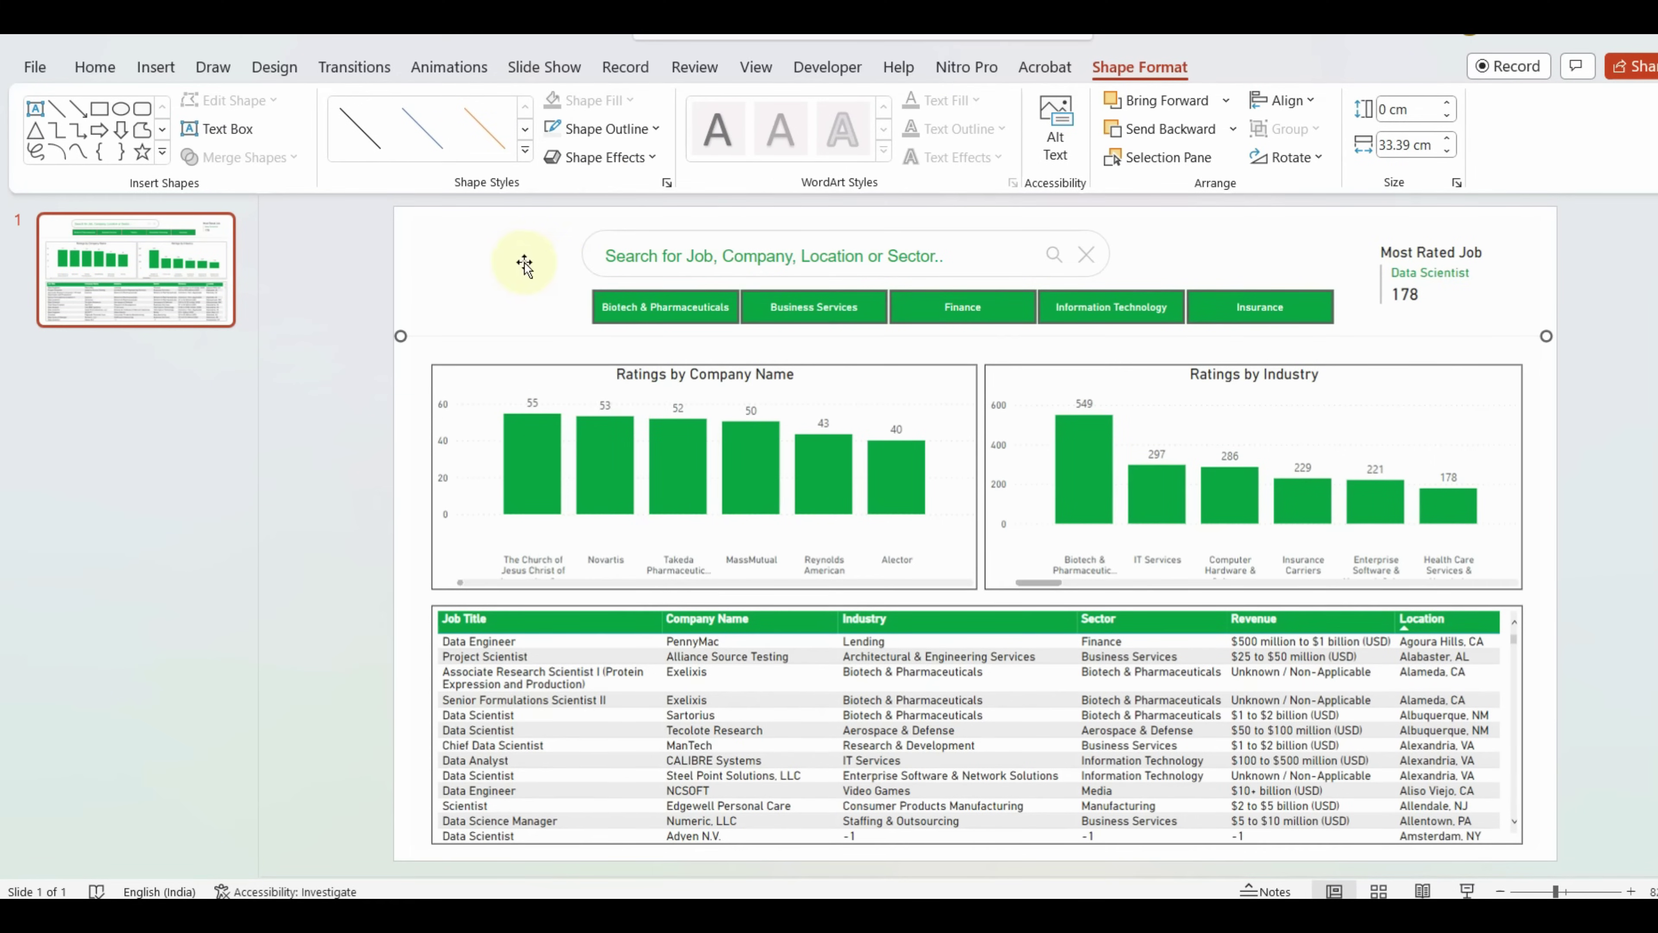
# Change the divider line's outline colour to grey.
pyautogui.click(517, 267)
pyautogui.click(475, 338)
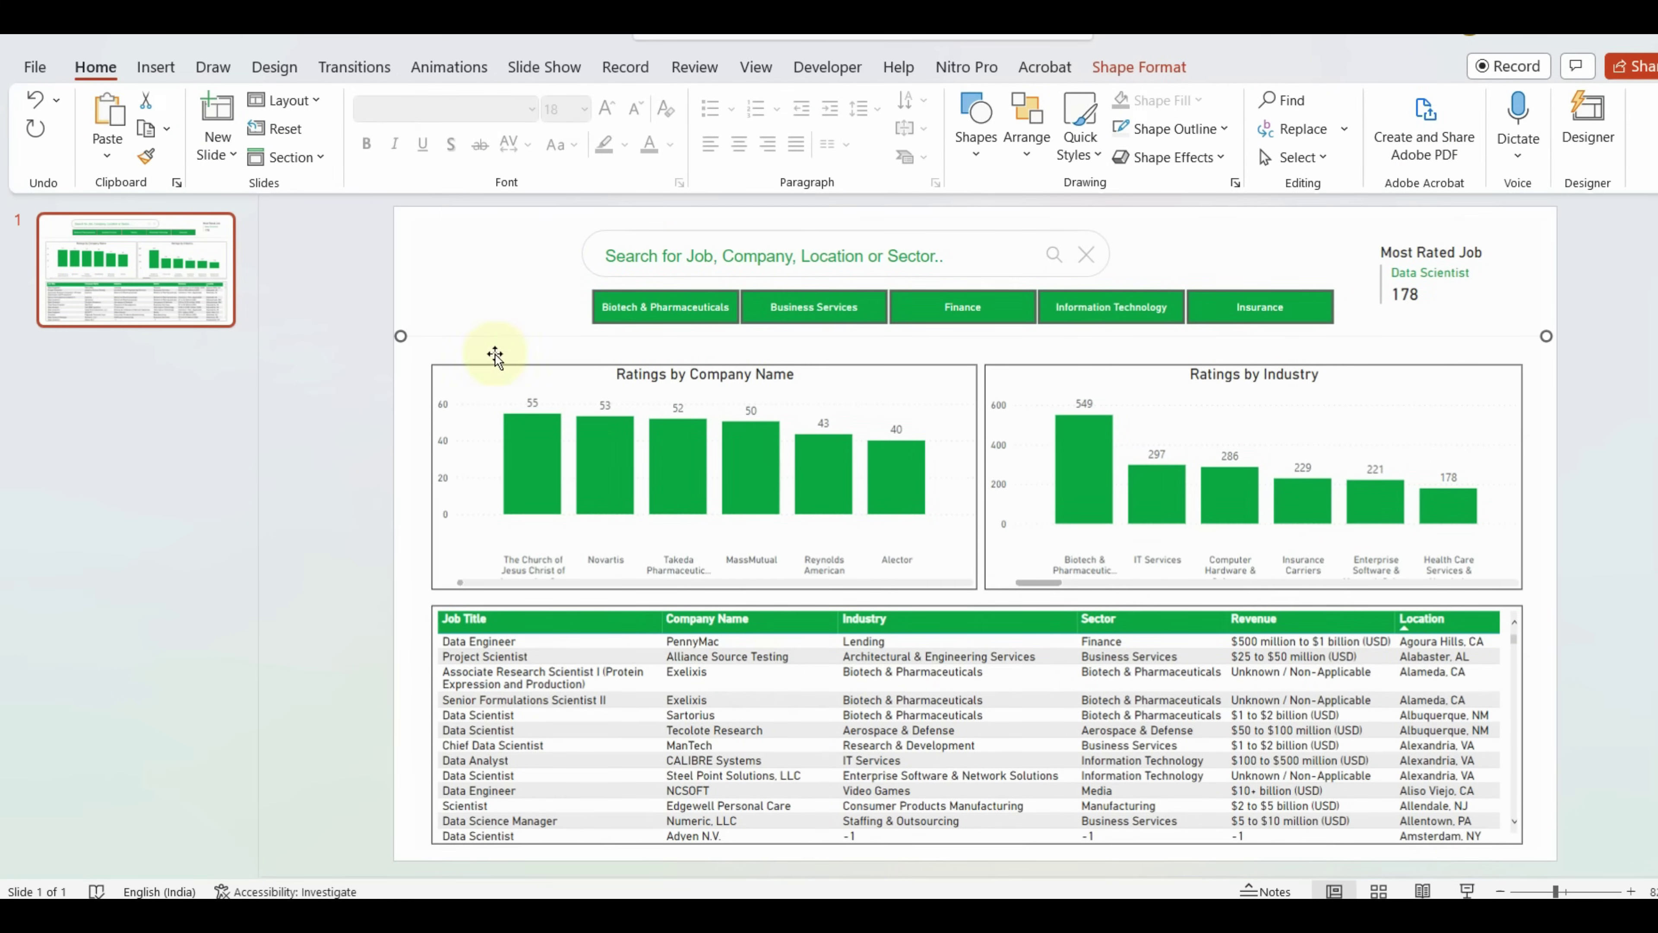
pyautogui.click(1122, 67)
pyautogui.click(610, 129)
pyautogui.click(596, 230)
# Insert the glassdoor logo picture and move it to the top-left beside the search bar.
pyautogui.click(361, 326)
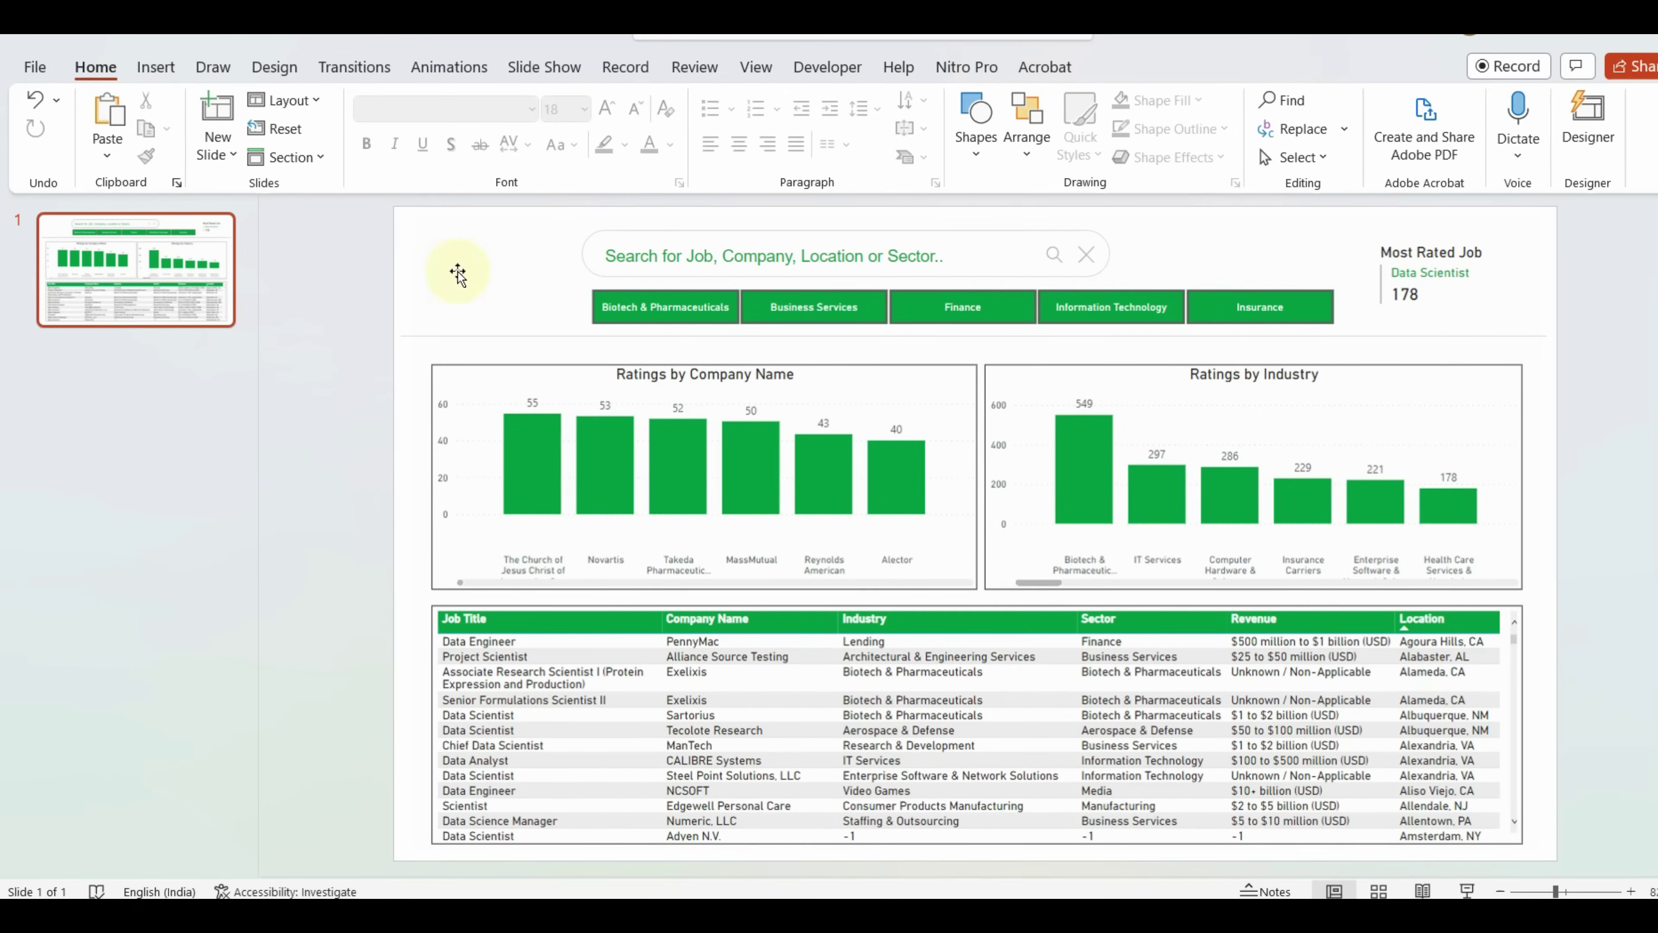
pyautogui.click(172, 65)
pyautogui.click(175, 147)
pyautogui.click(216, 224)
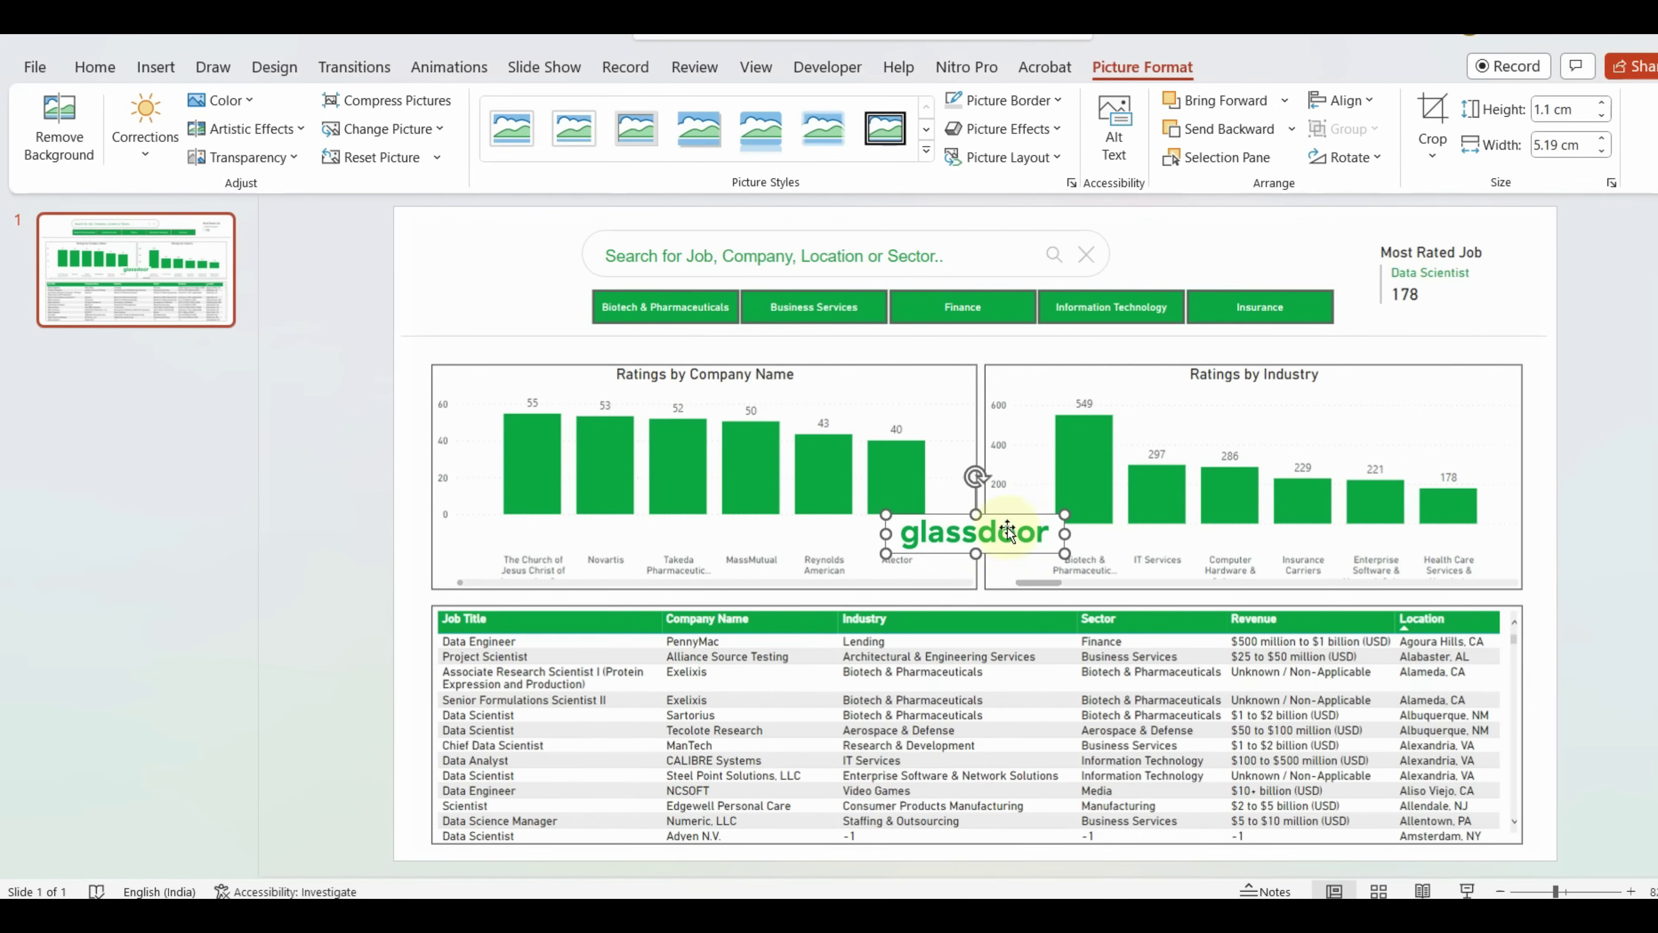
pyautogui.moveTo(1007, 532); pyautogui.dragTo(532, 250)
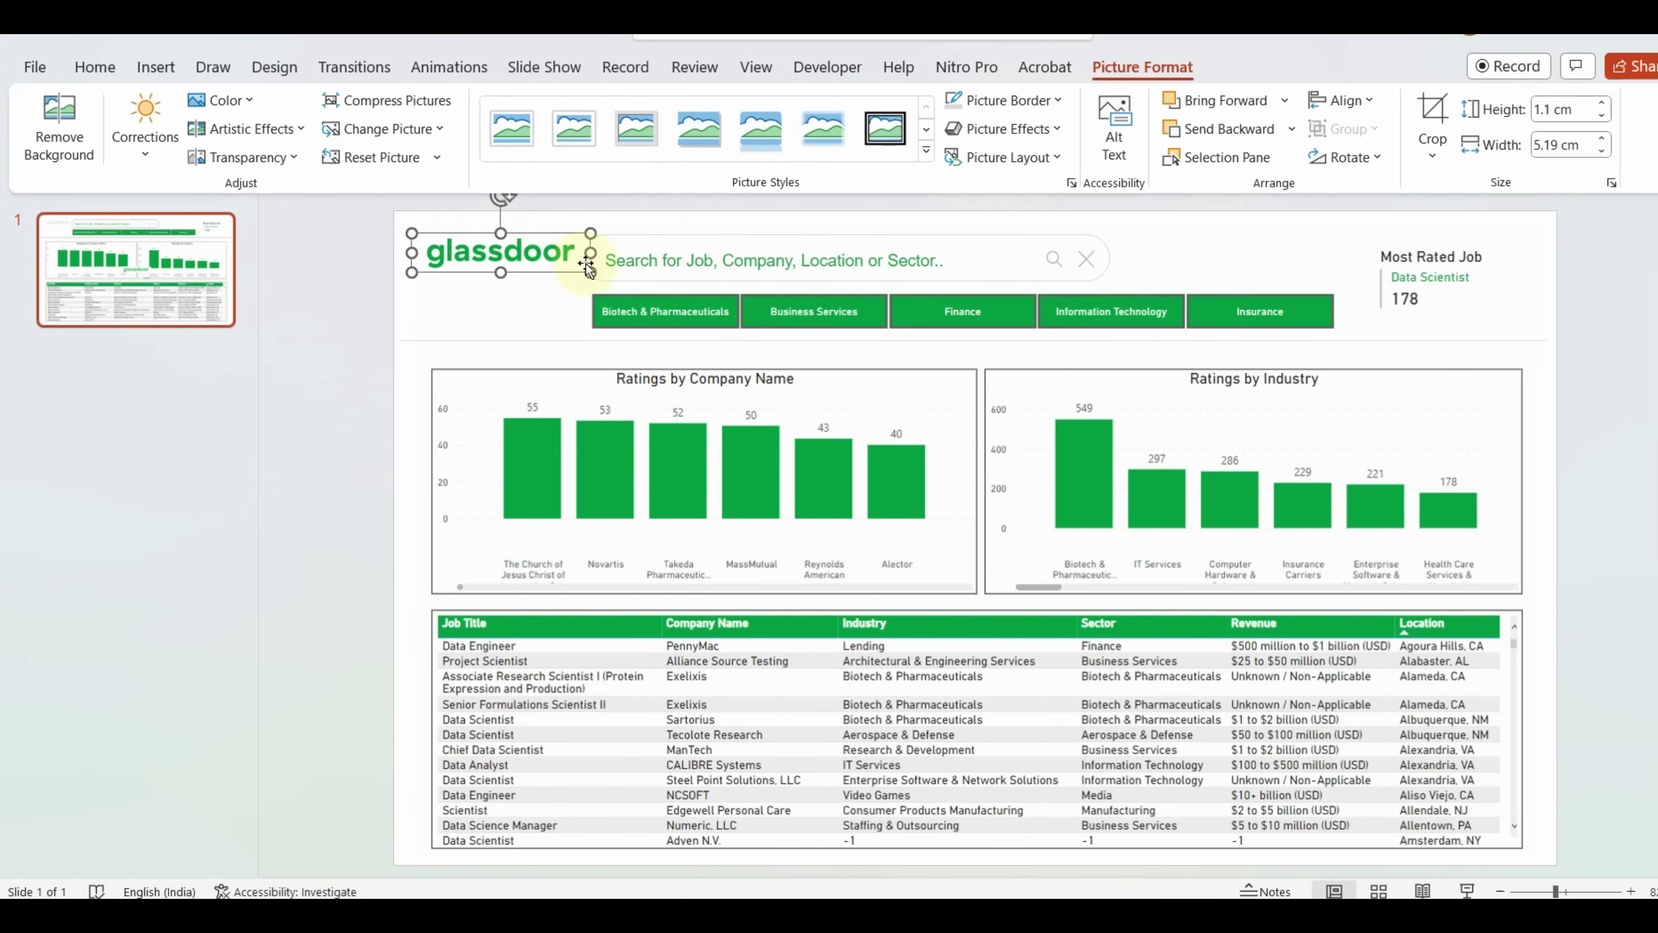
pyautogui.click(352, 332)
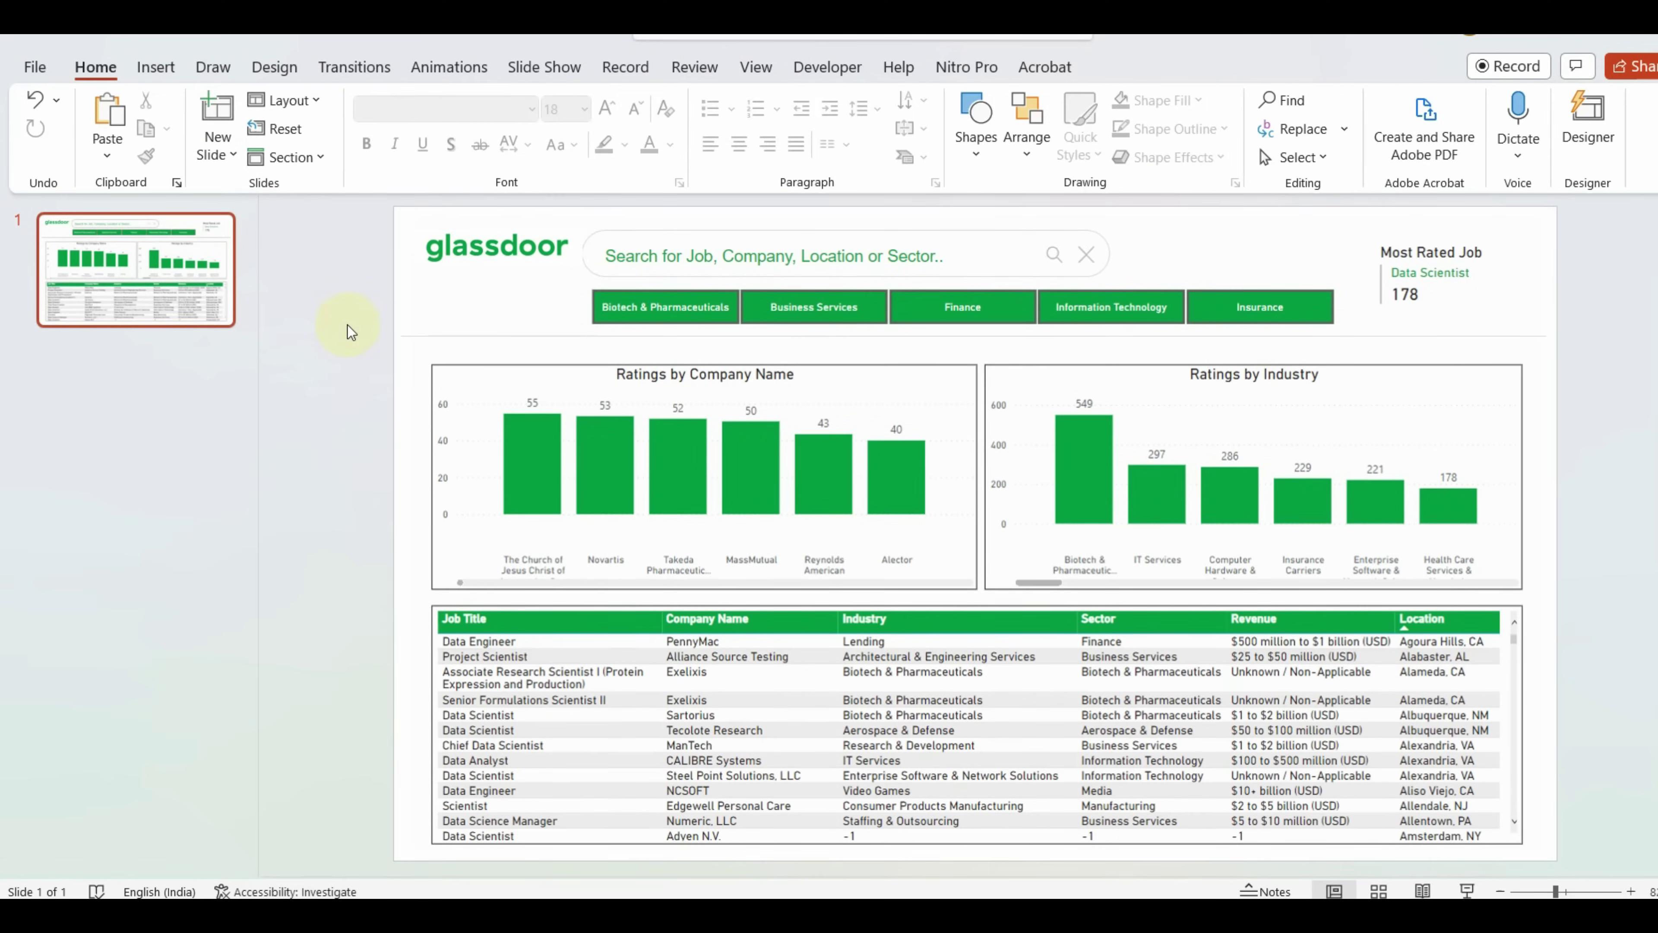
# Add a text box reading 'Job Reviews' under the logo.
pyautogui.click(156, 67)
pyautogui.click(1093, 128)
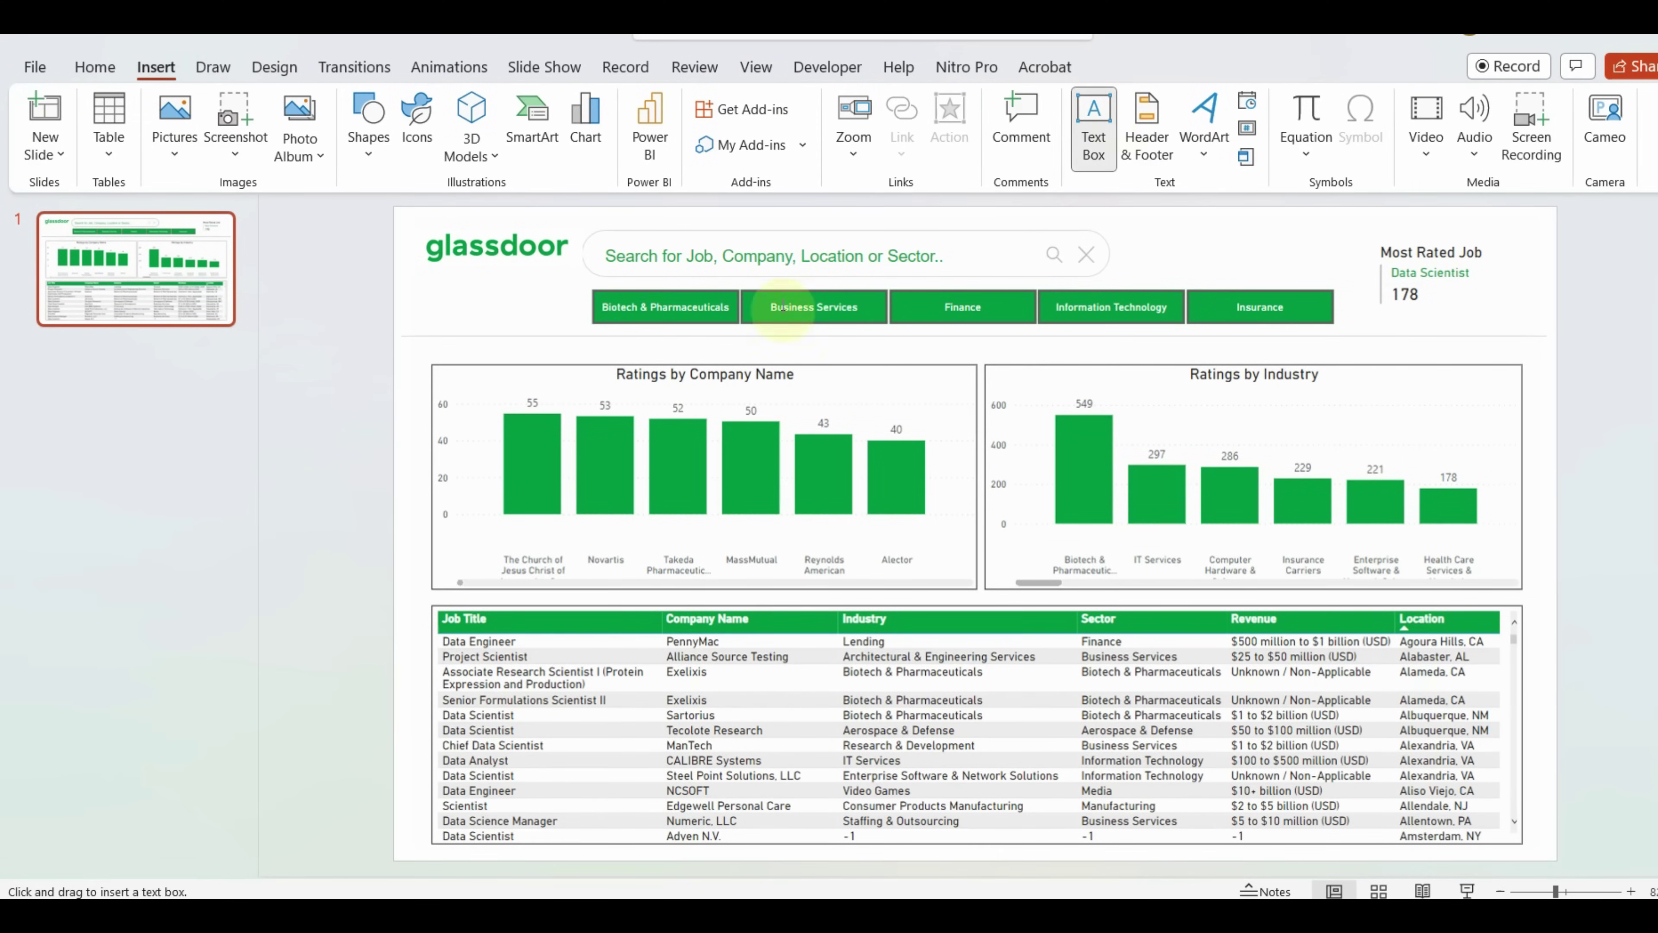
pyautogui.click(432, 283)
pyautogui.write('Job Reviews')
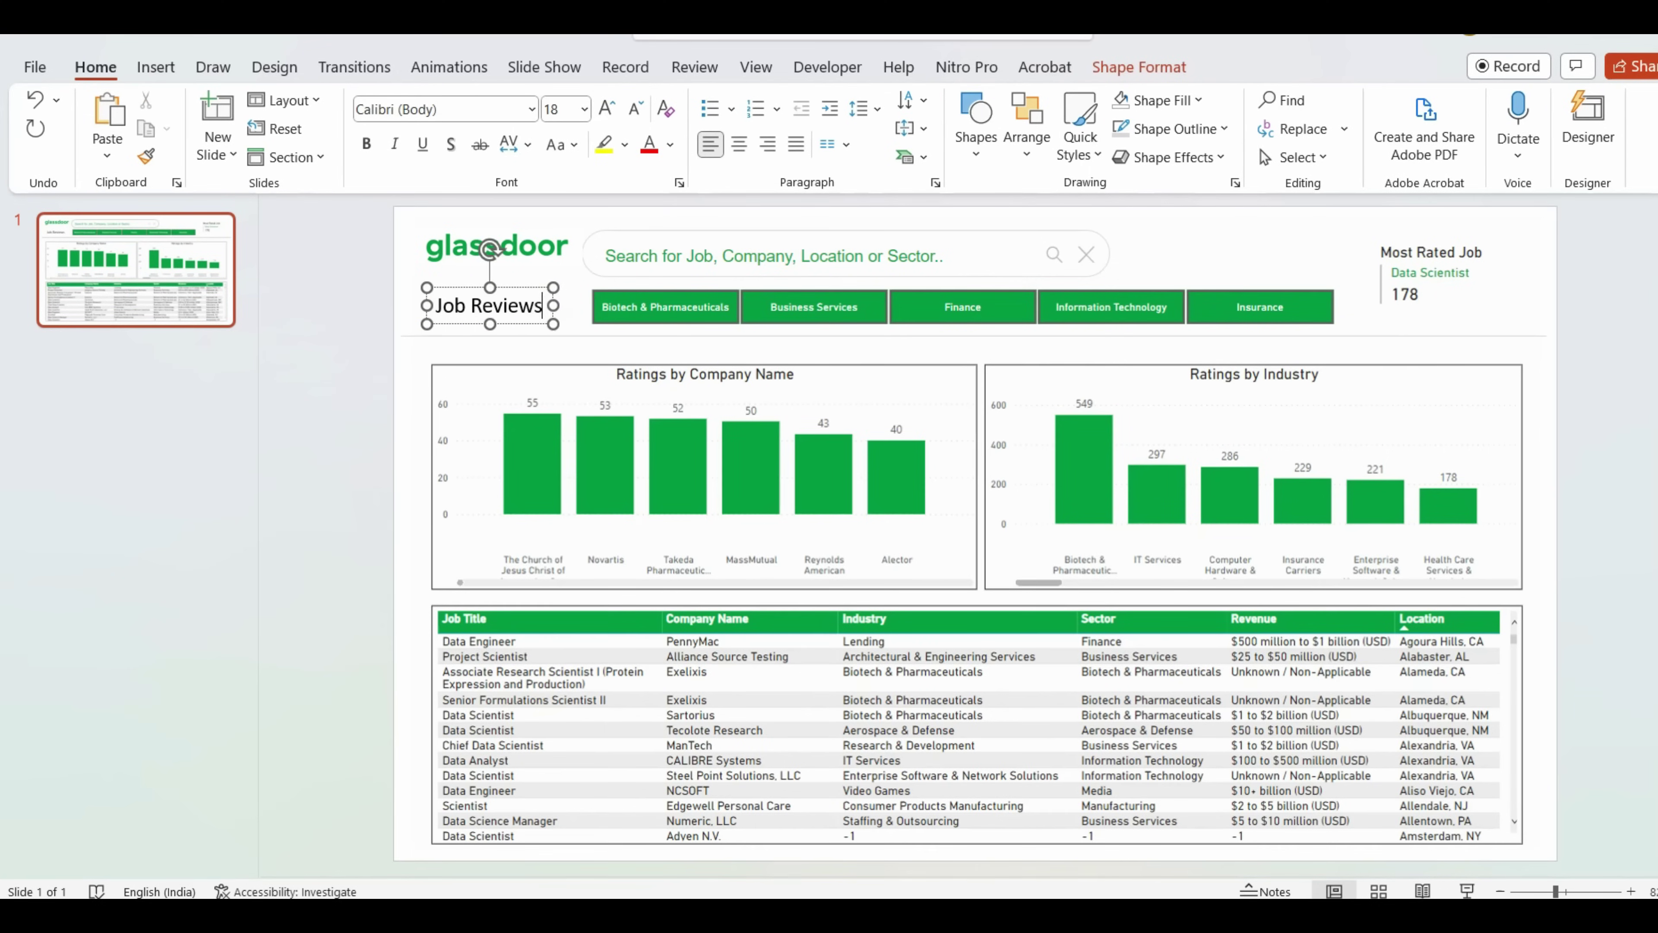
pyautogui.click(345, 328)
# Set the Job Reviews title to Aharoni in the chart's green, then select the report screenshot.
pyautogui.moveTo(436, 304); pyautogui.dragTo(541, 295)
pyautogui.click(532, 109)
pyautogui.click(463, 381)
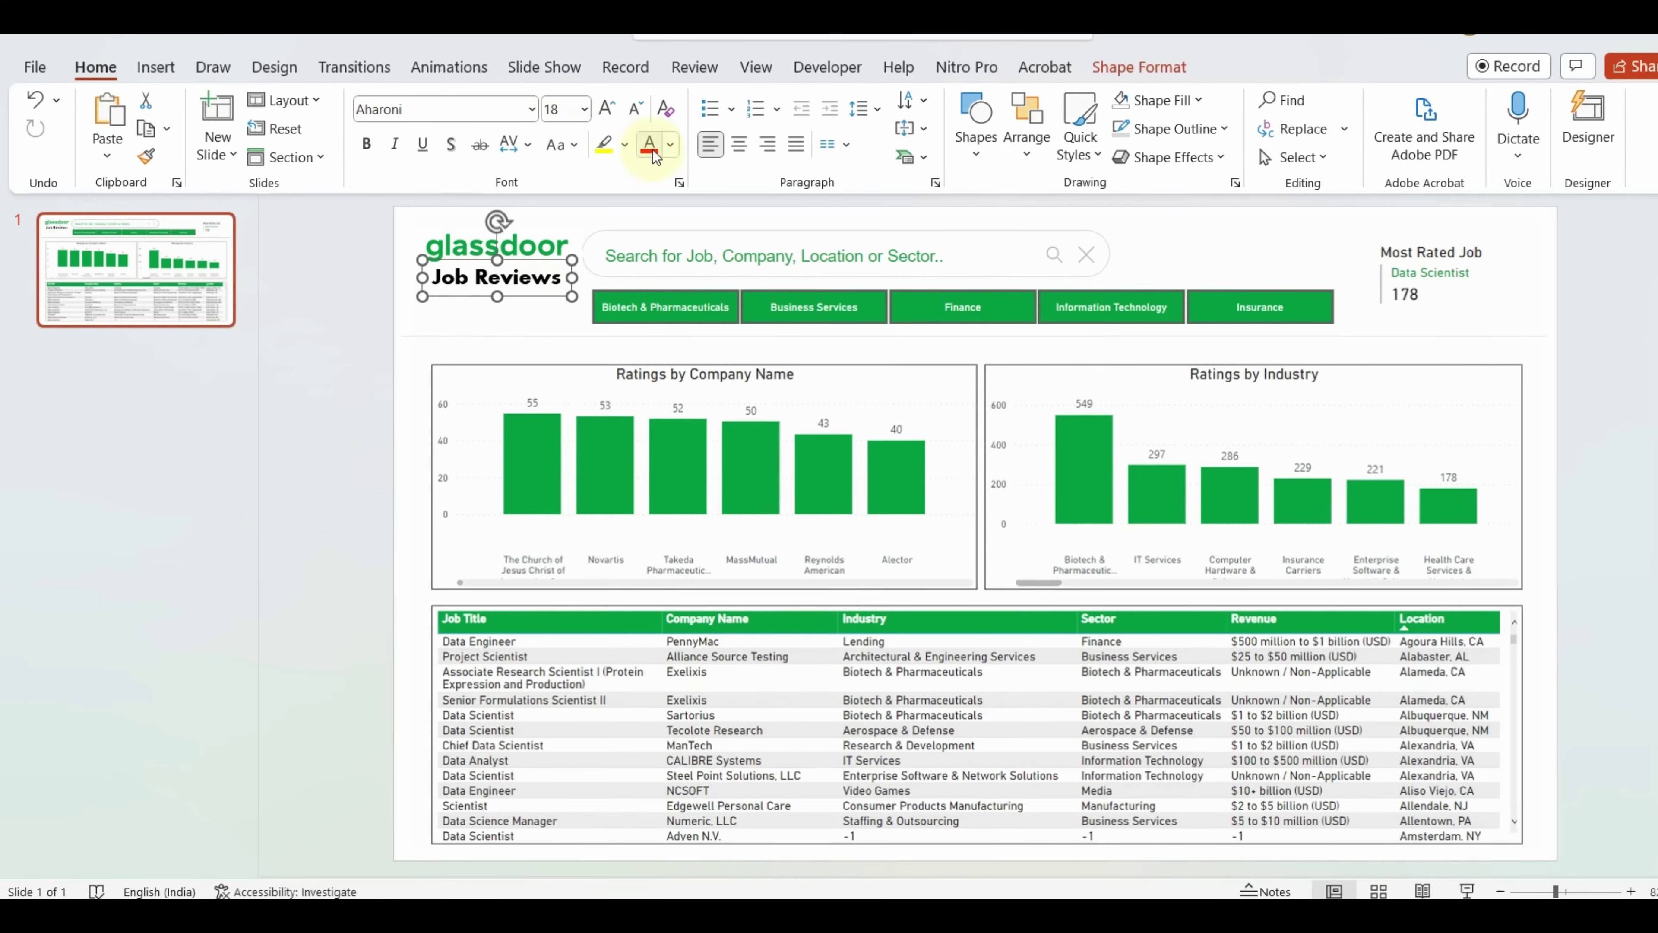
pyautogui.click(670, 144)
pyautogui.click(736, 352)
pyautogui.click(671, 144)
pyautogui.click(676, 419)
pyautogui.click(748, 449)
pyautogui.click(337, 359)
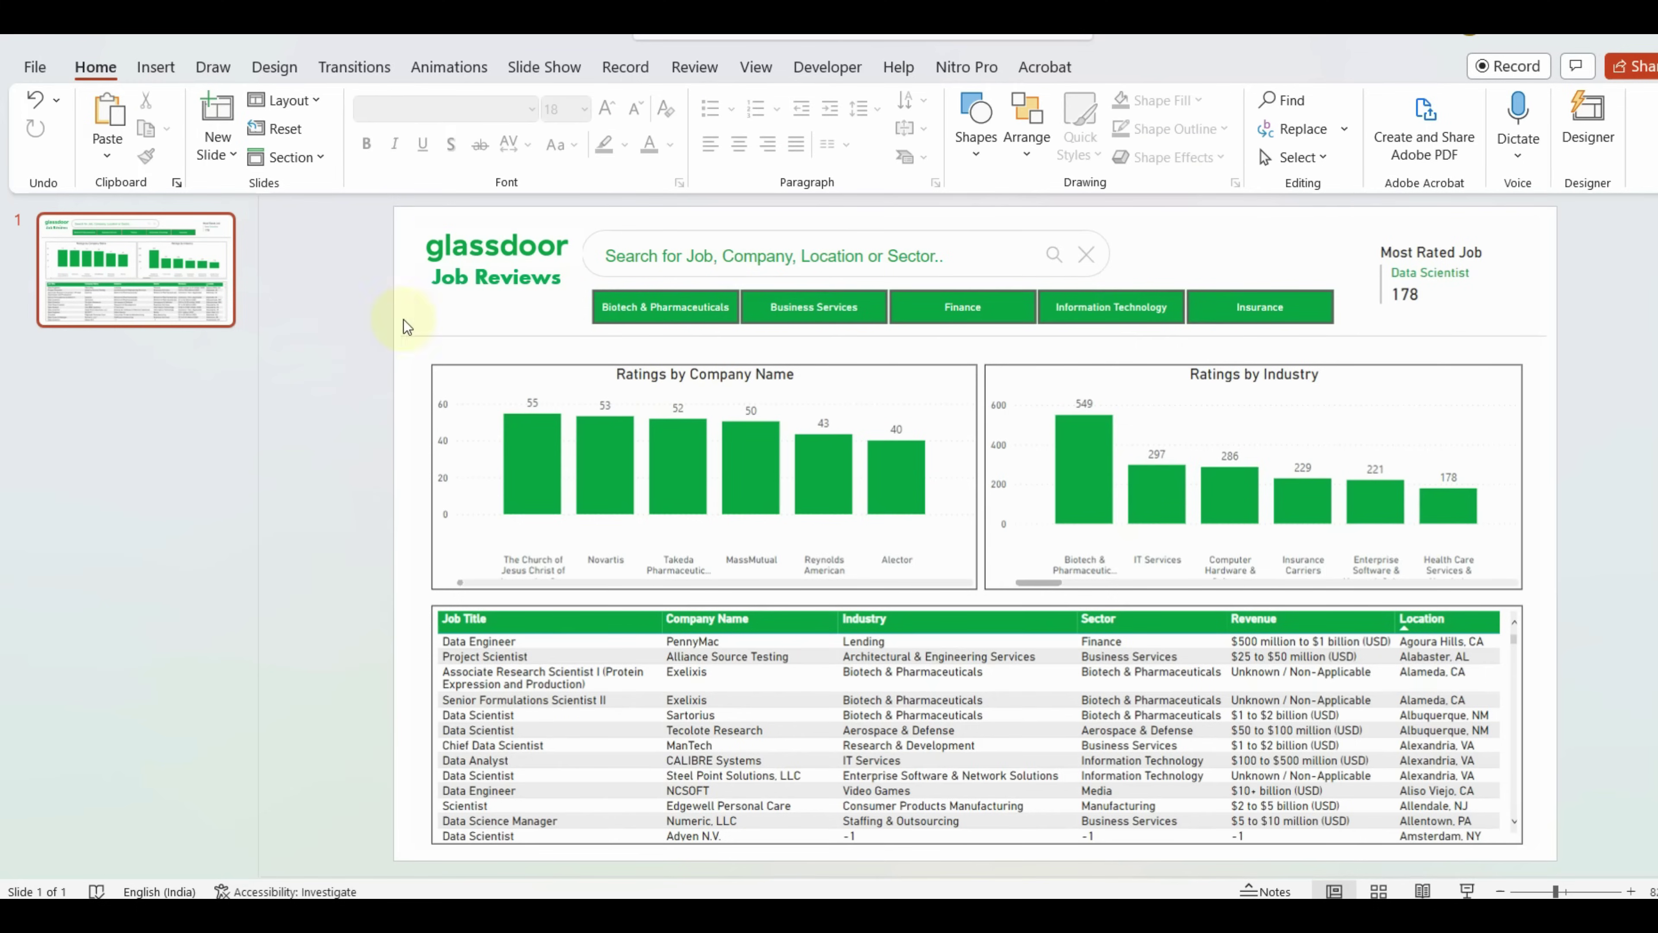
pyautogui.click(411, 355)
# Delete the report screenshot and save only this slide to the Desktop as LayoutJobs.svg.
pyautogui.press('Delete')
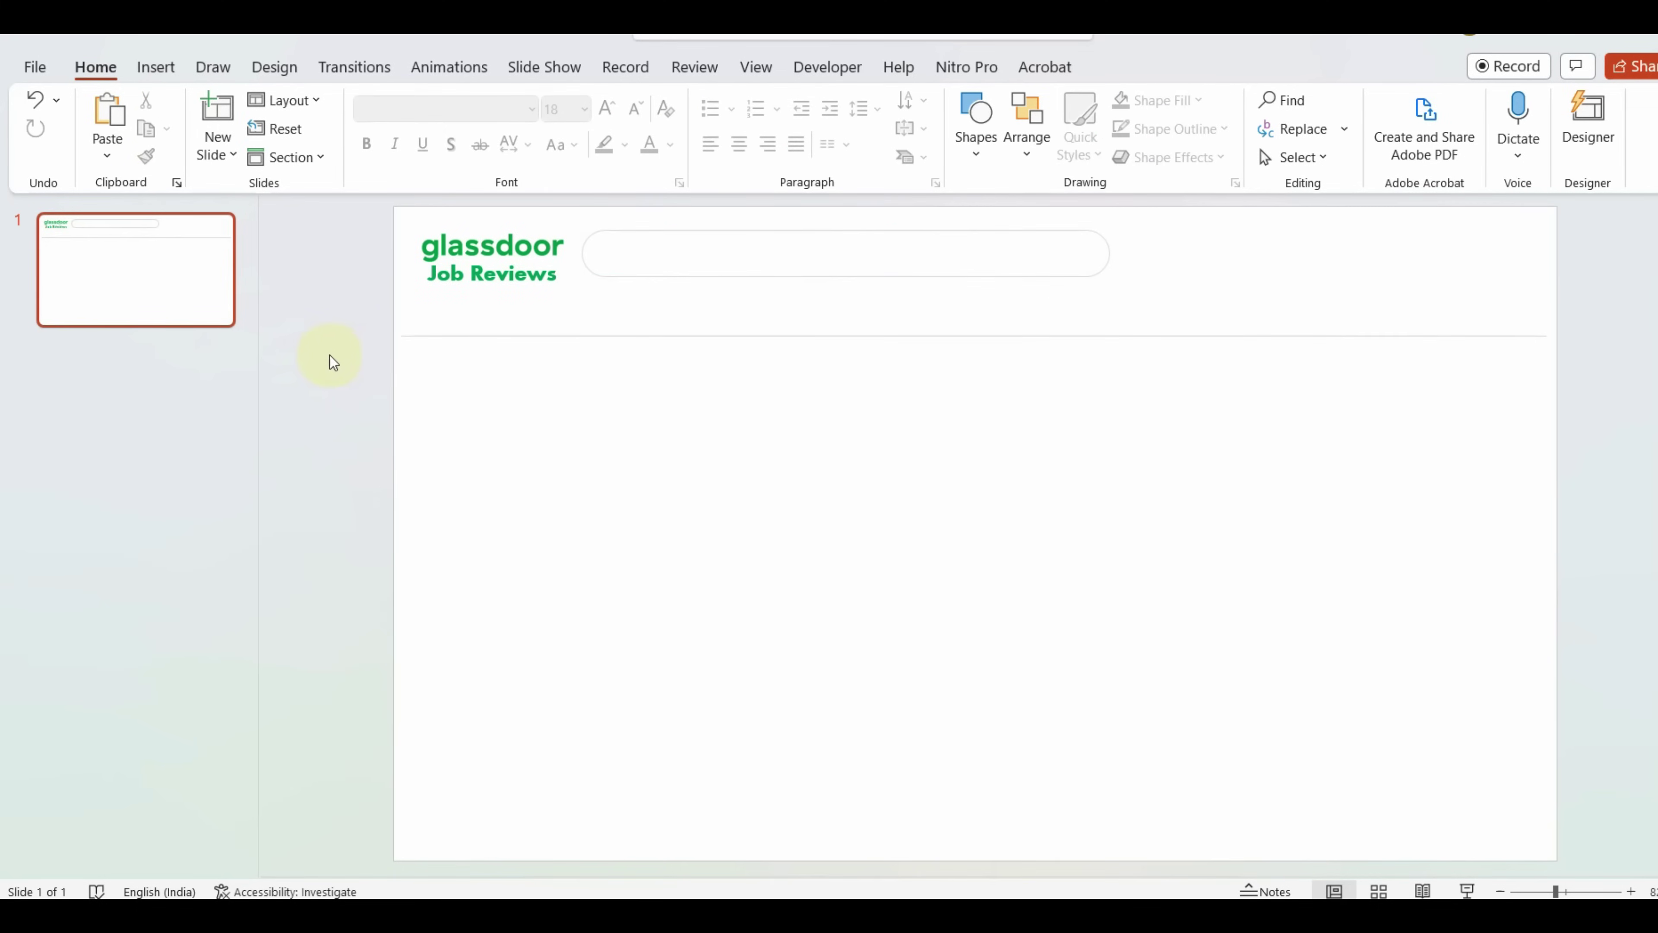
pyautogui.click(34, 66)
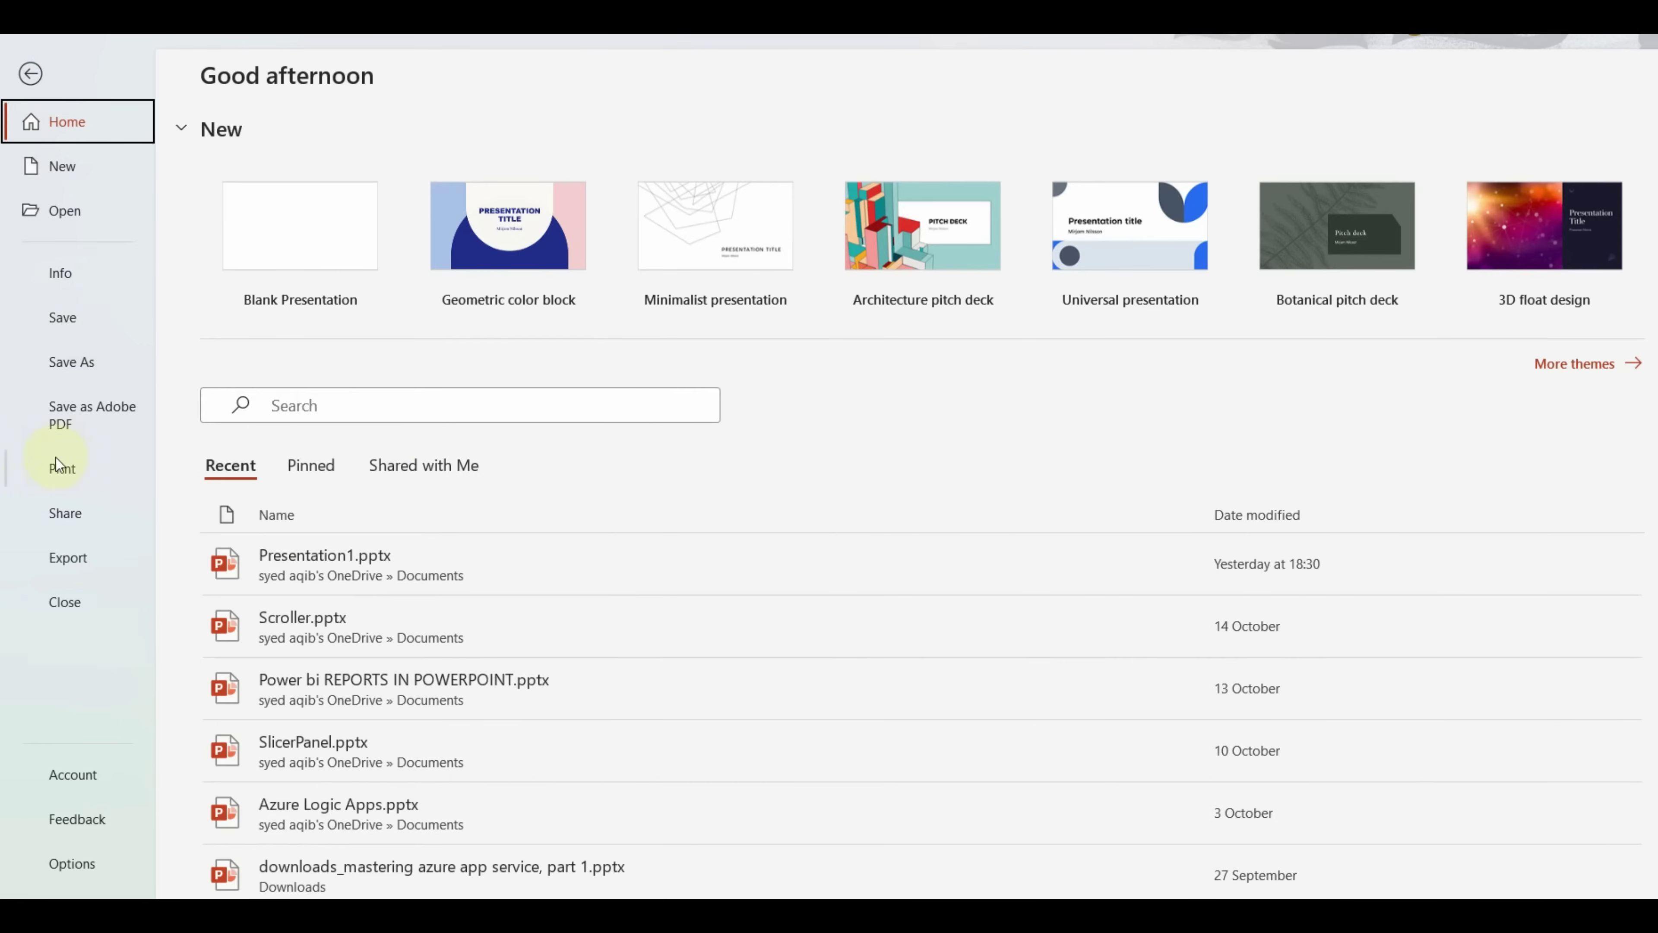
pyautogui.click(73, 556)
pyautogui.click(89, 360)
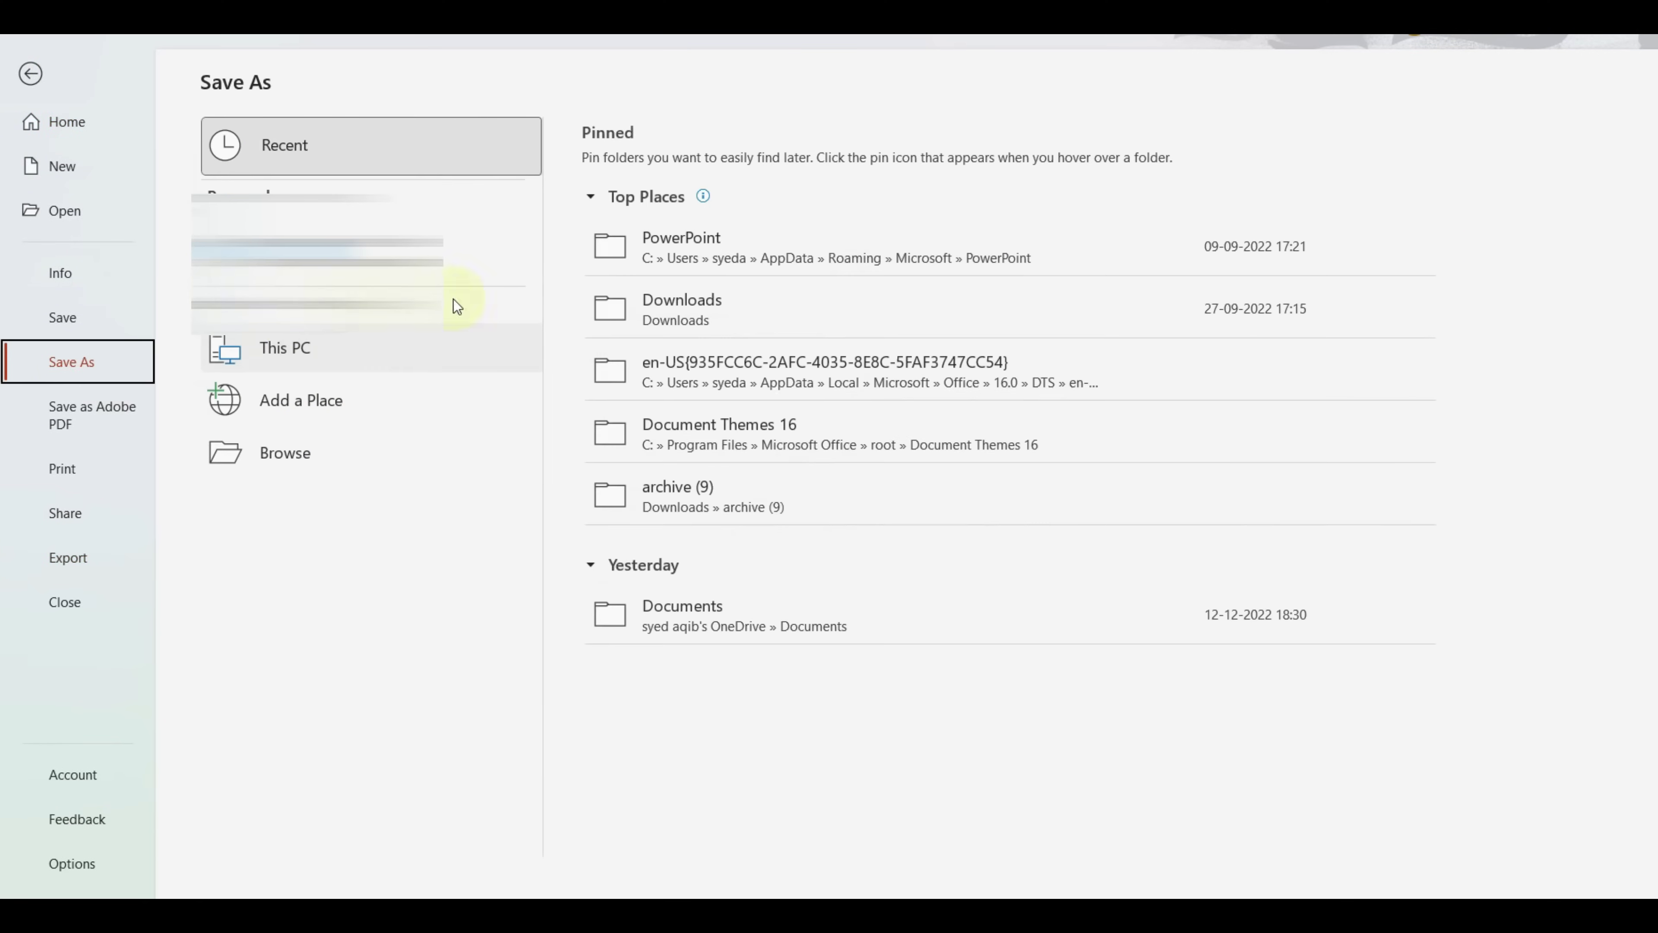
pyautogui.click(269, 404)
pyautogui.click(304, 846)
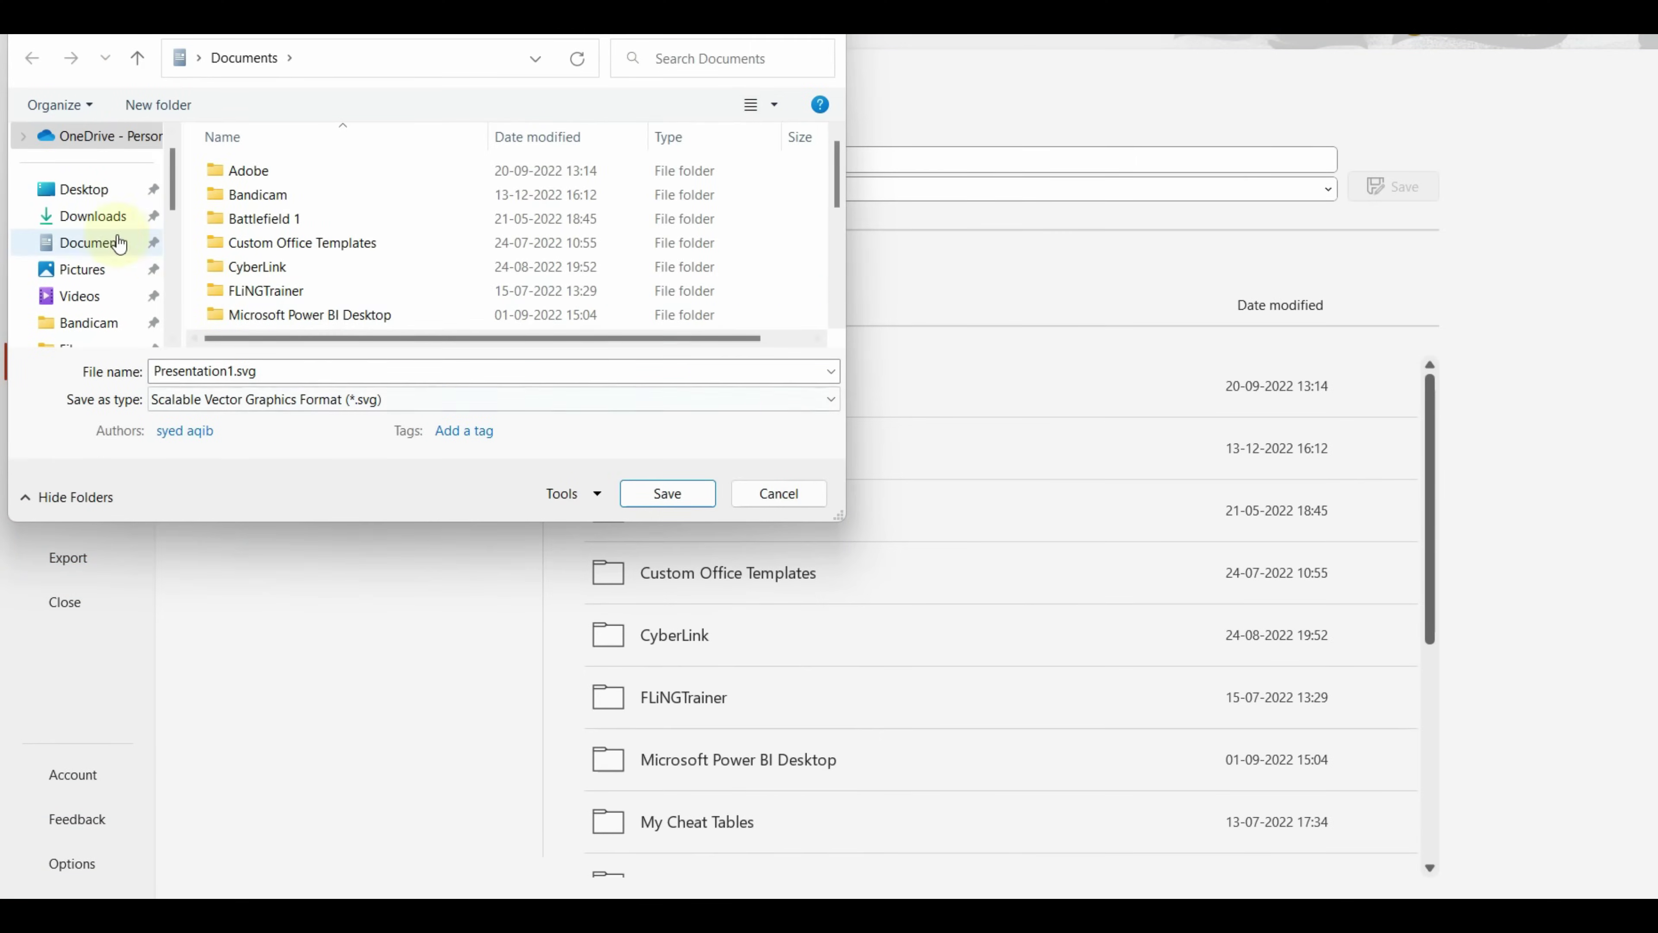
pyautogui.click(83, 189)
pyautogui.click(227, 370)
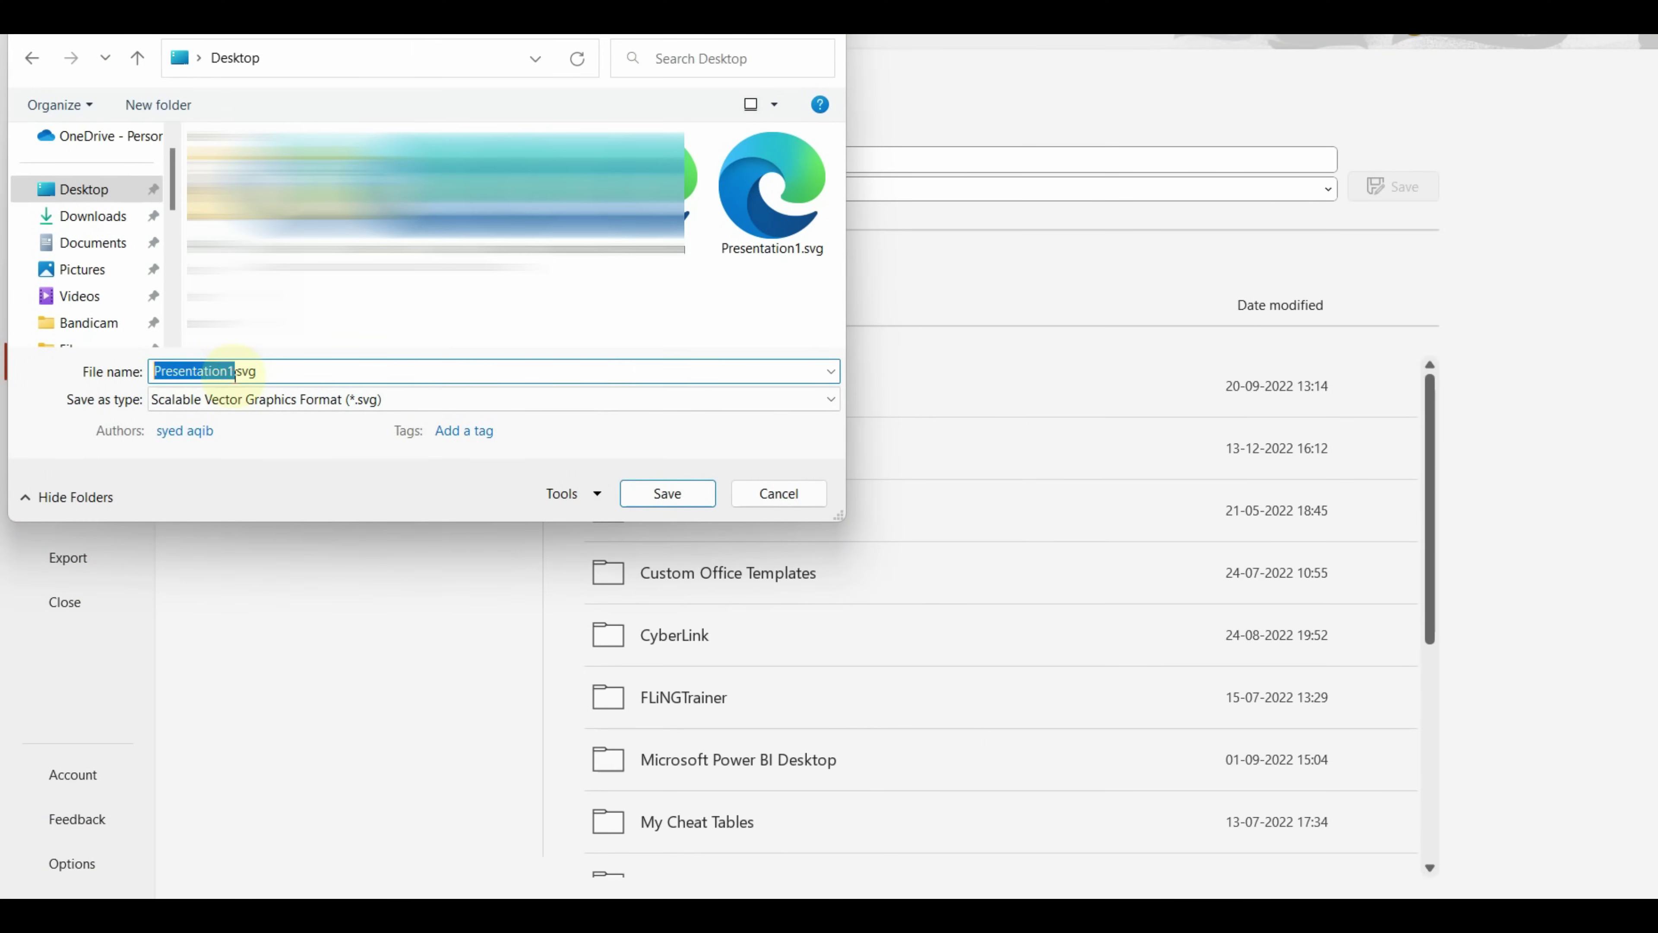
pyautogui.write('LayoutJobs')
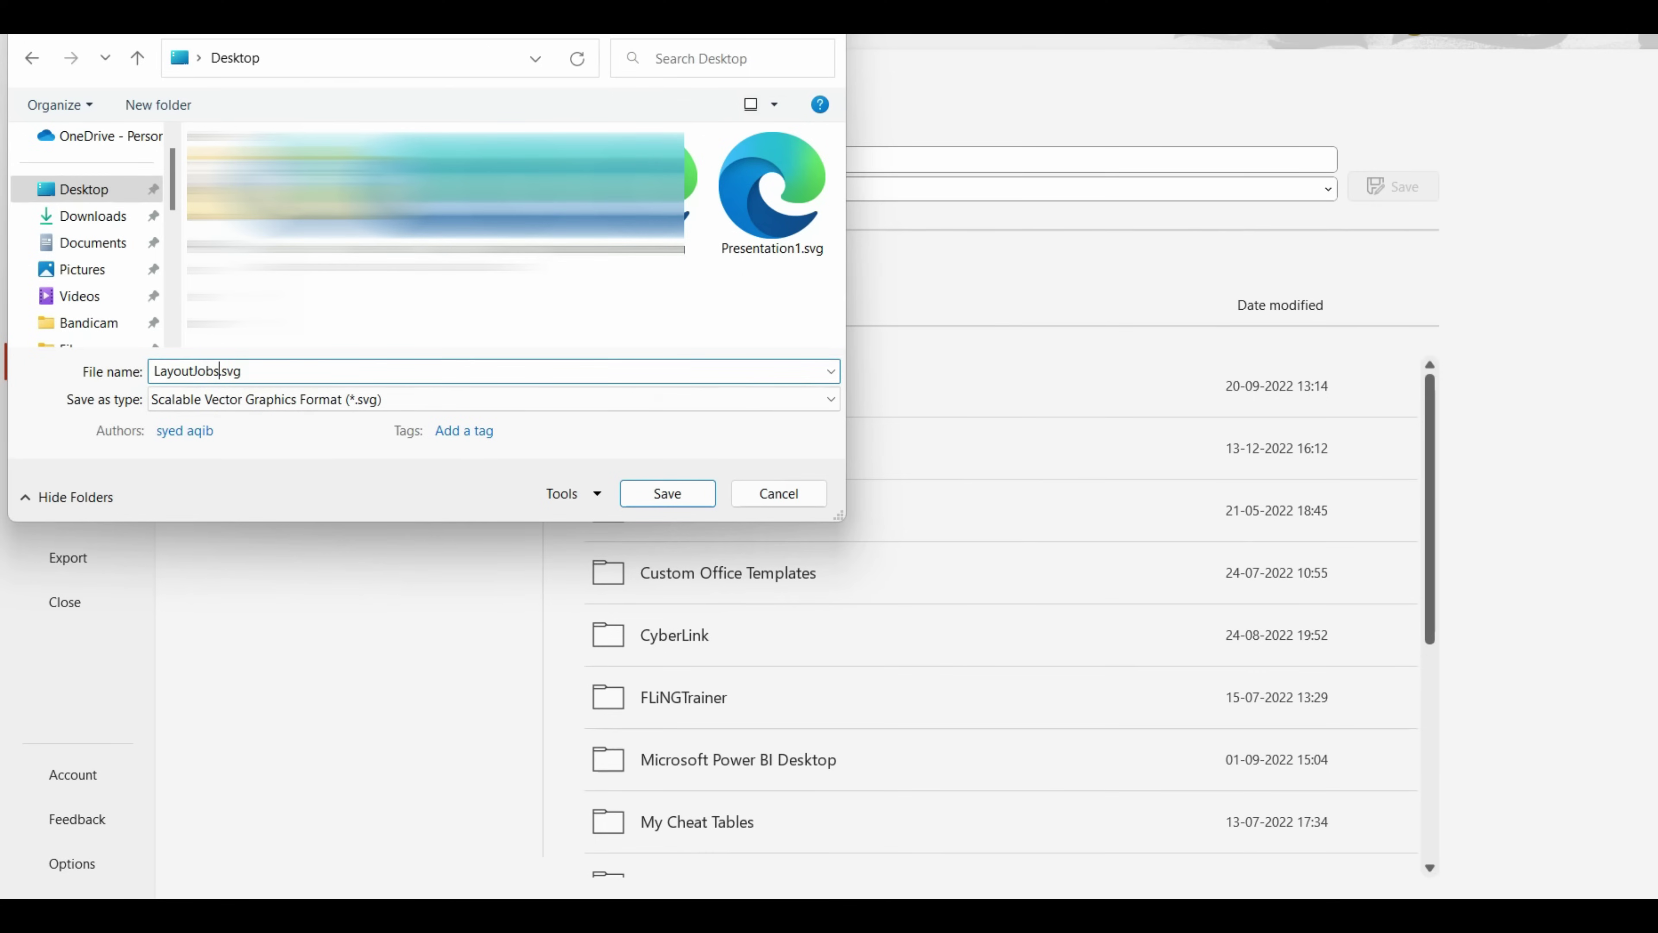
pyautogui.press('Return')
pyautogui.click(883, 522)
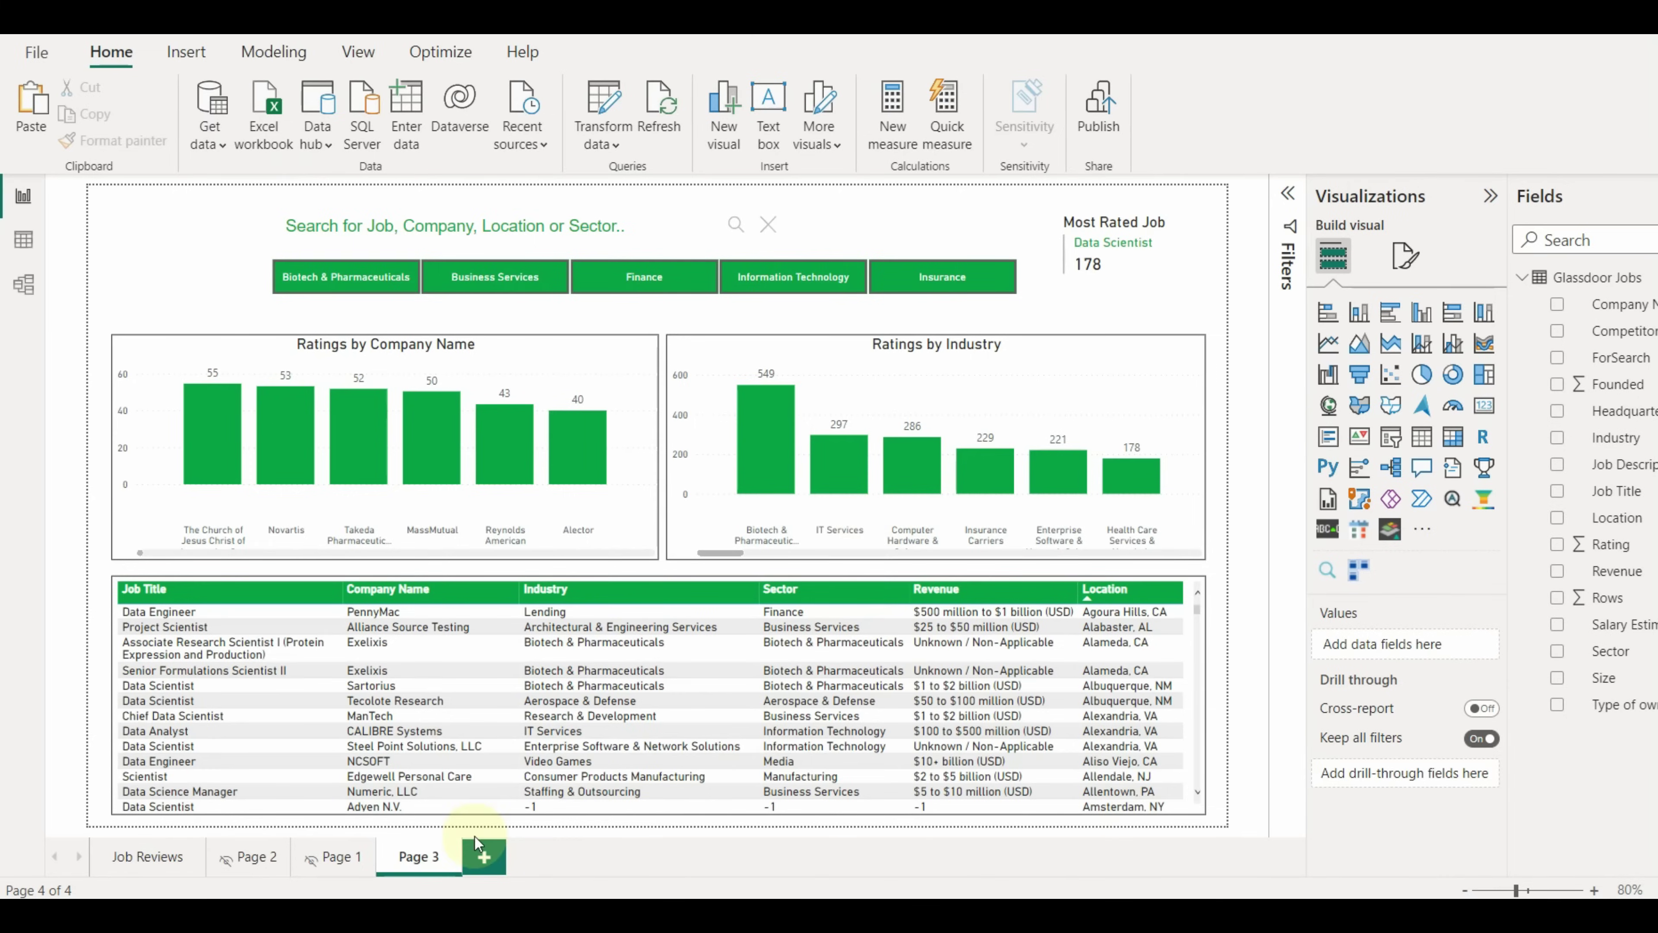
pyautogui.click(1403, 258)
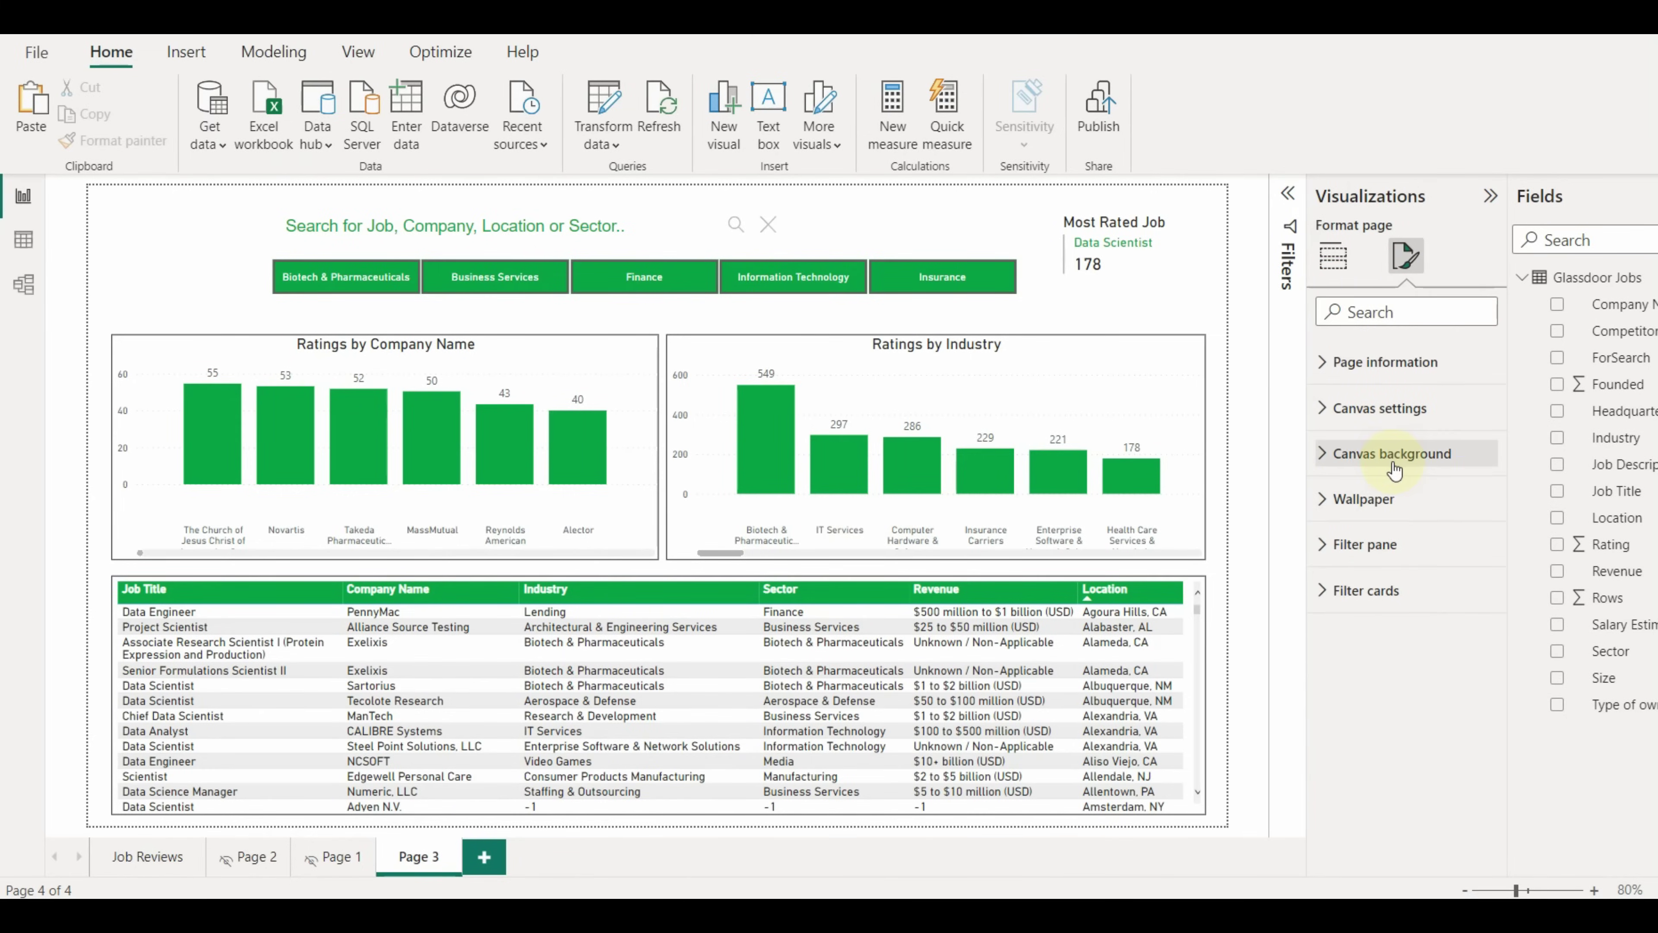
pyautogui.click(1371, 453)
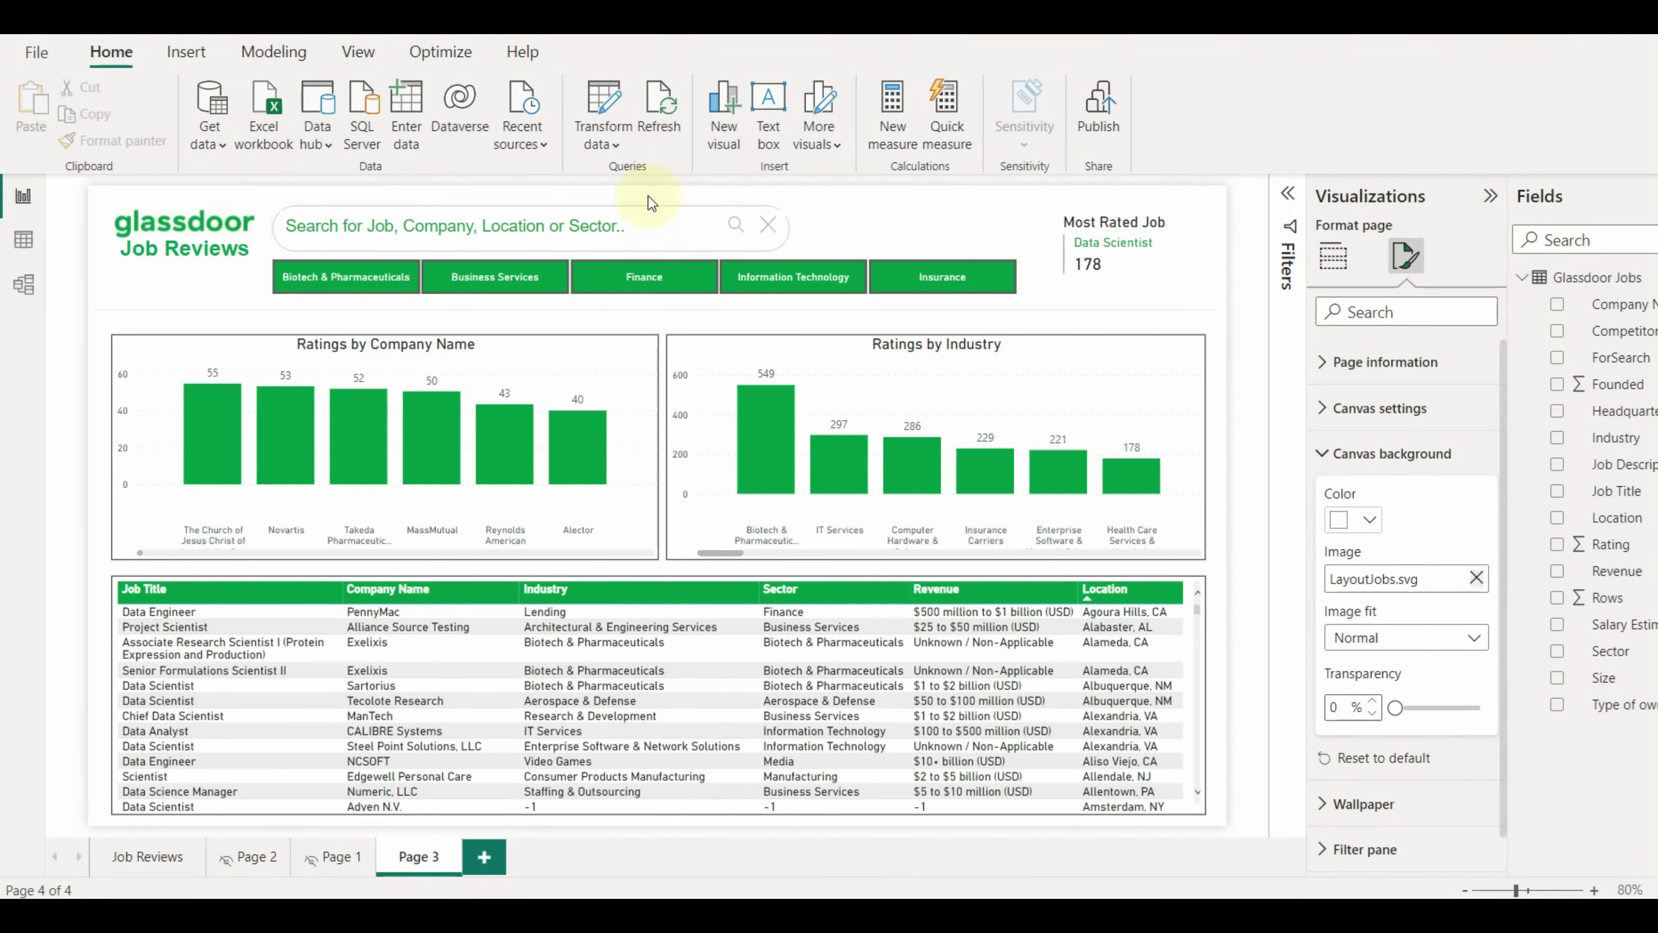
pyautogui.click(660, 248)
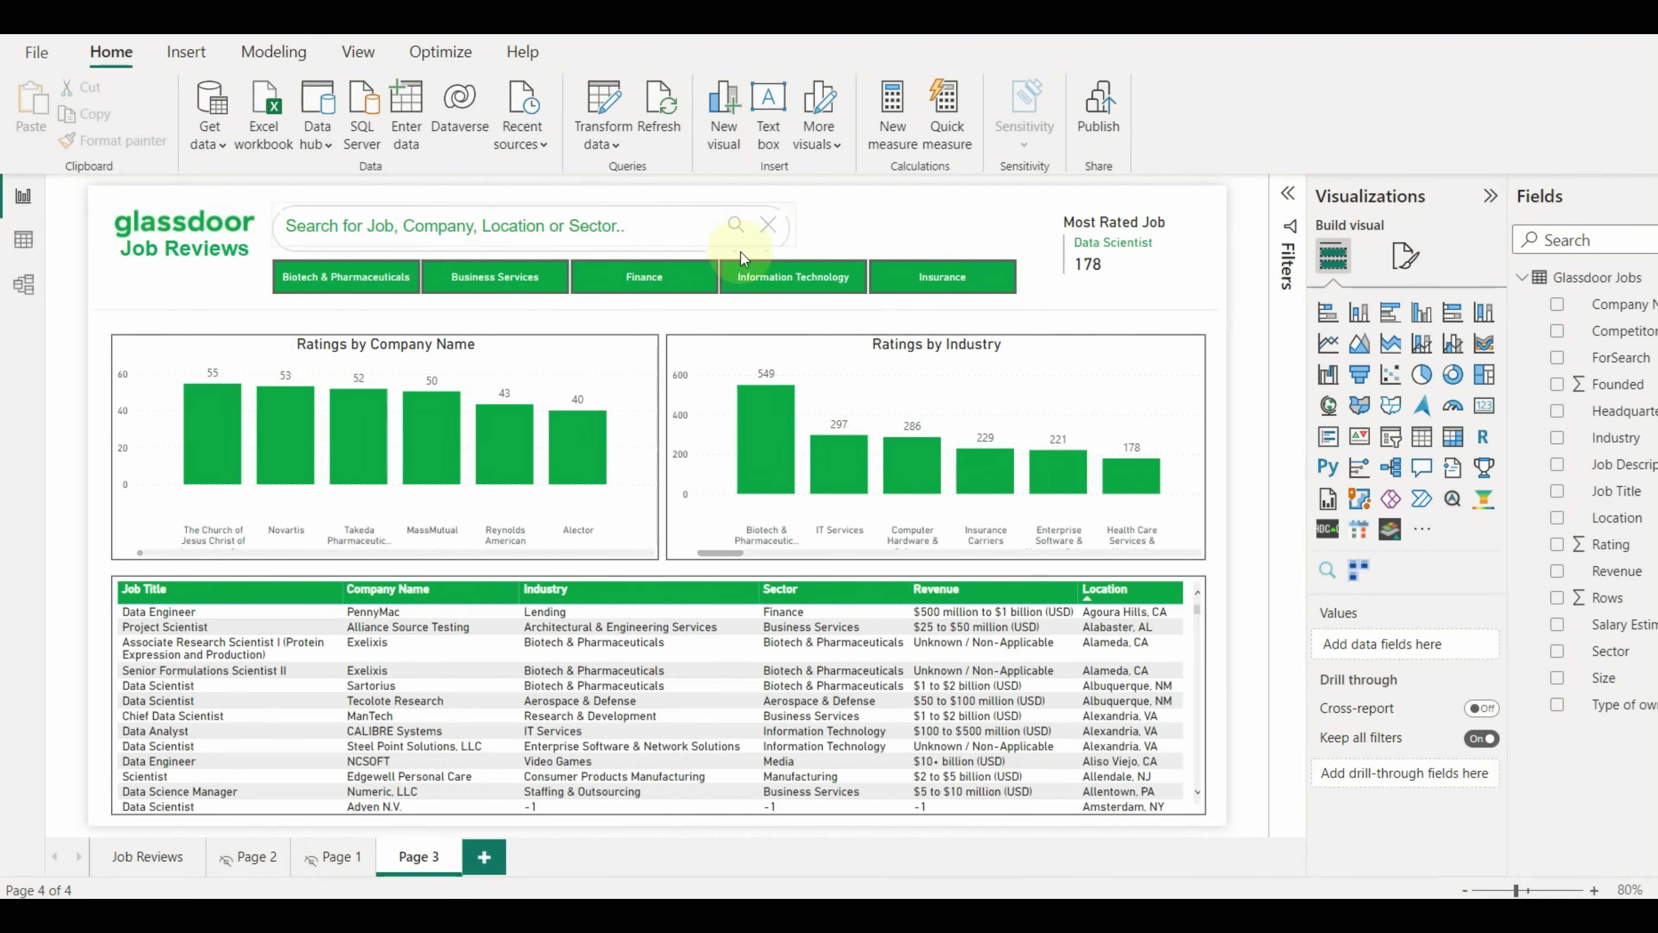
pyautogui.click(793, 237)
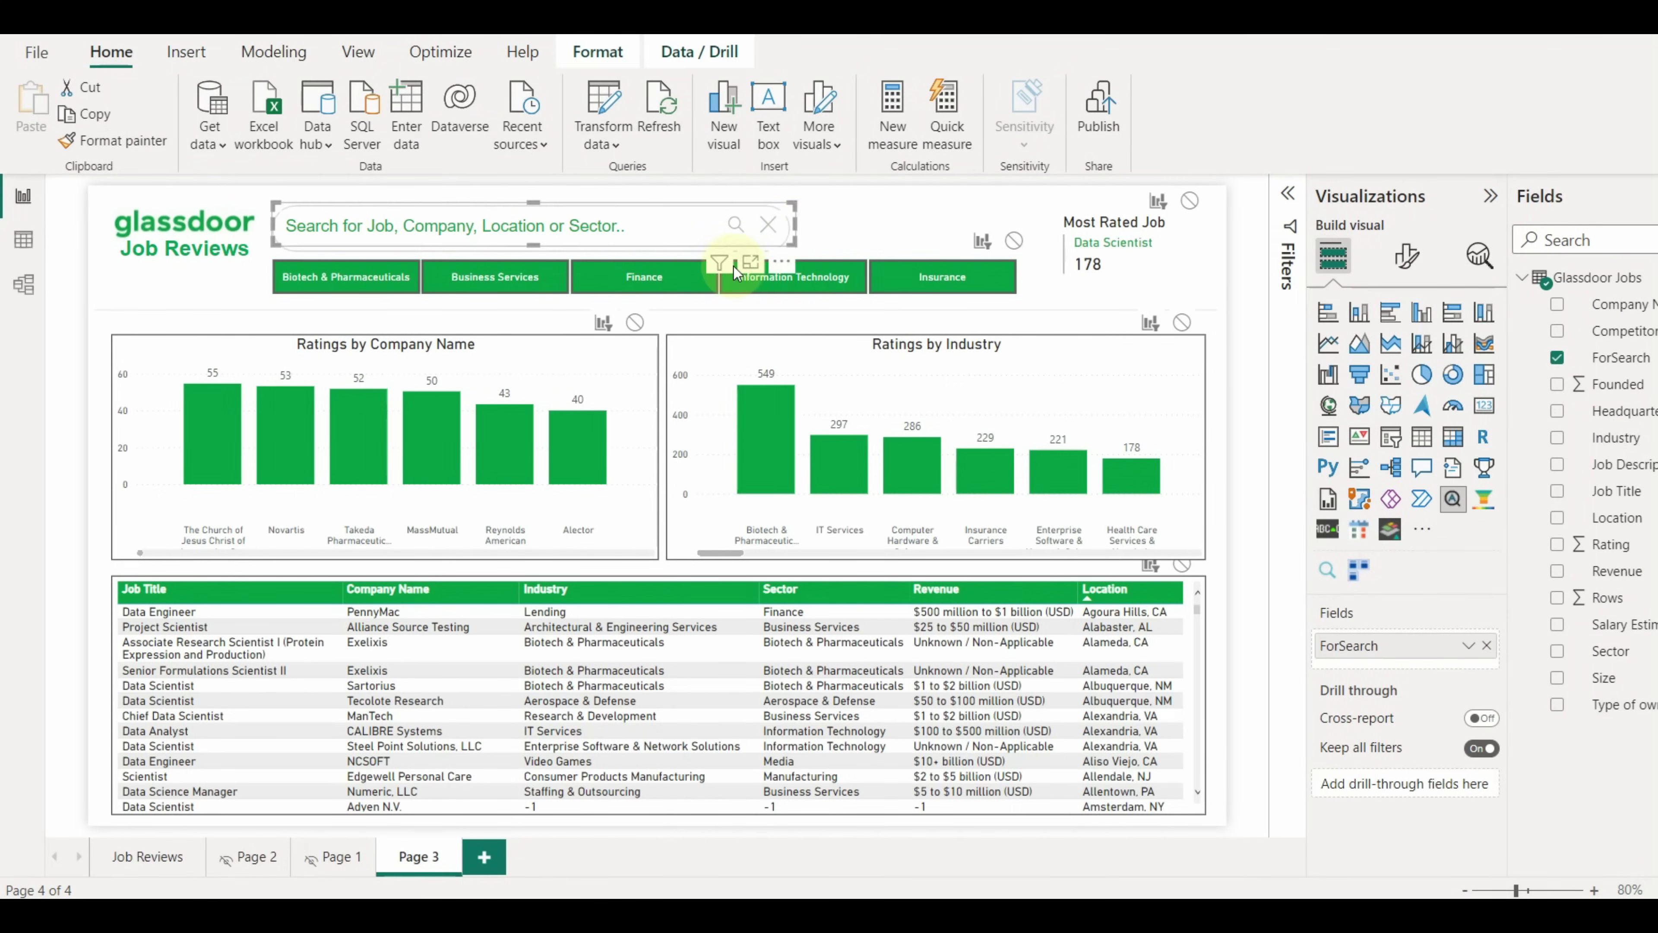
pyautogui.click(921, 222)
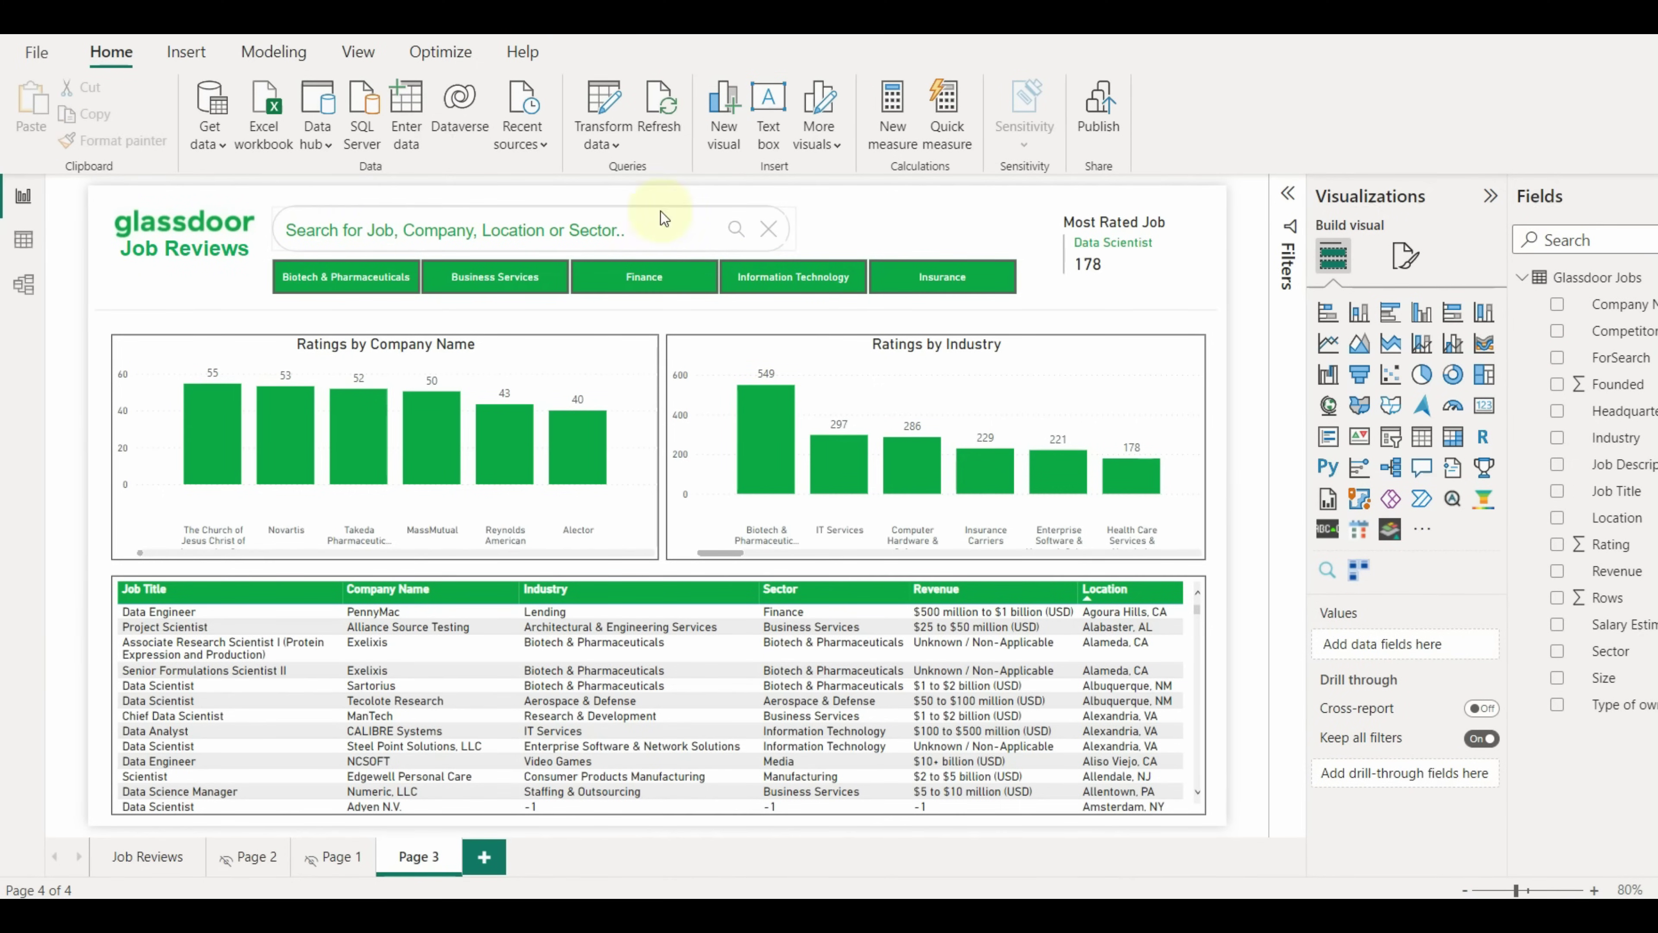
# Add Page 4 with a text search slicer stretched into a wide strip across the top.
pyautogui.click(484, 857)
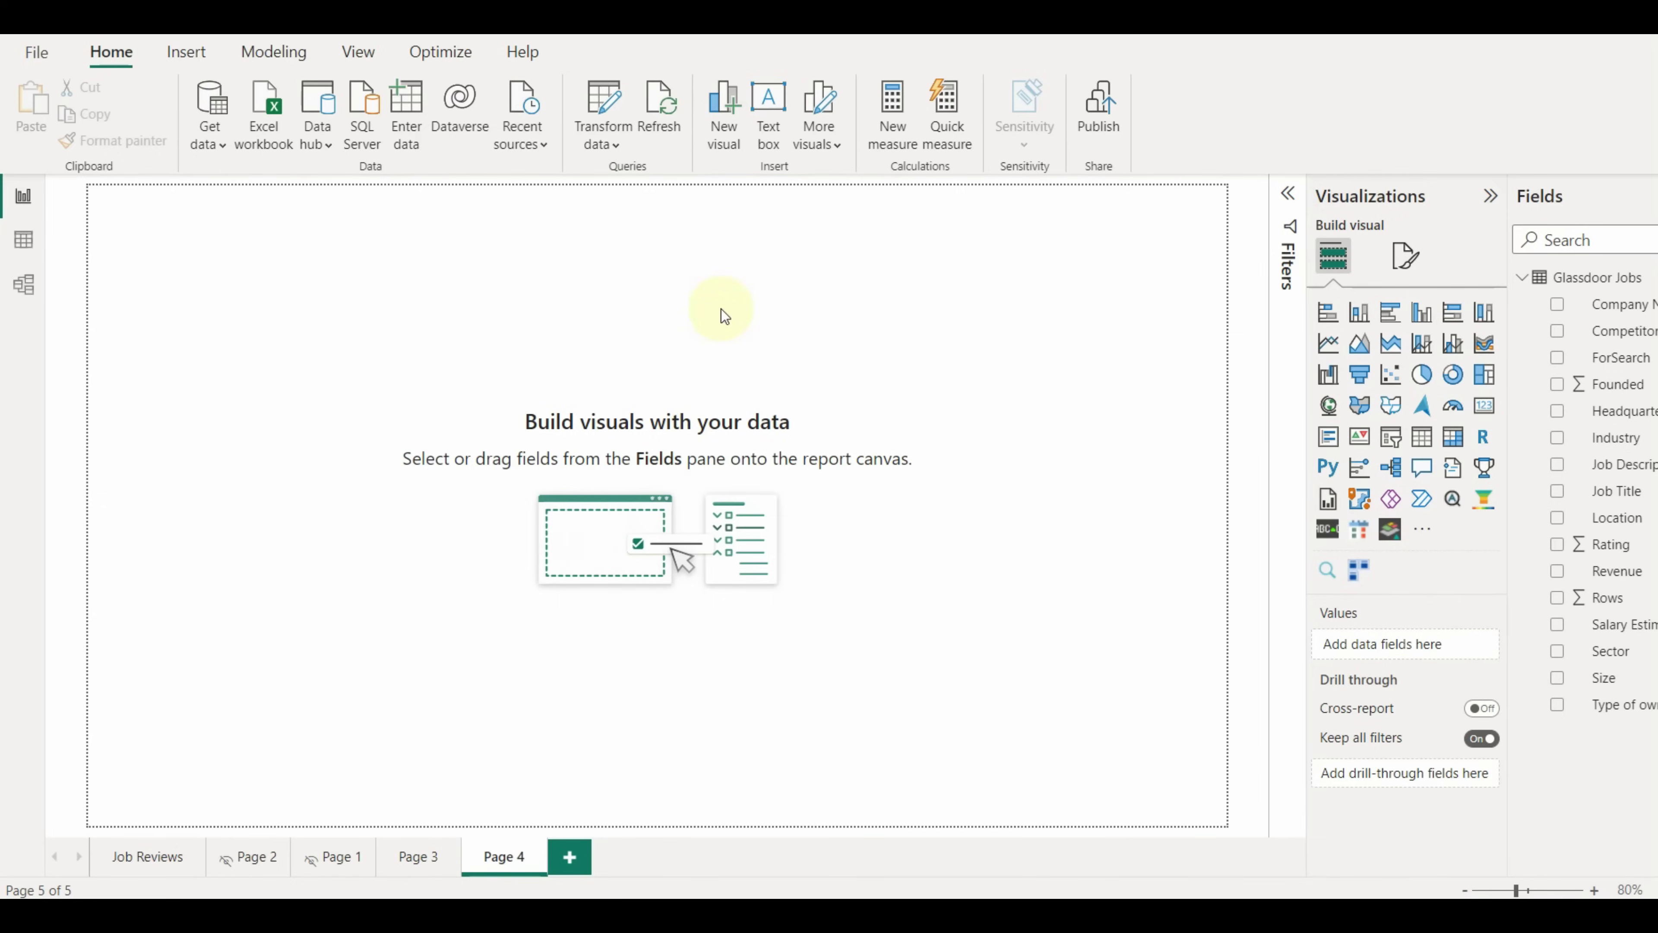
pyautogui.click(1452, 499)
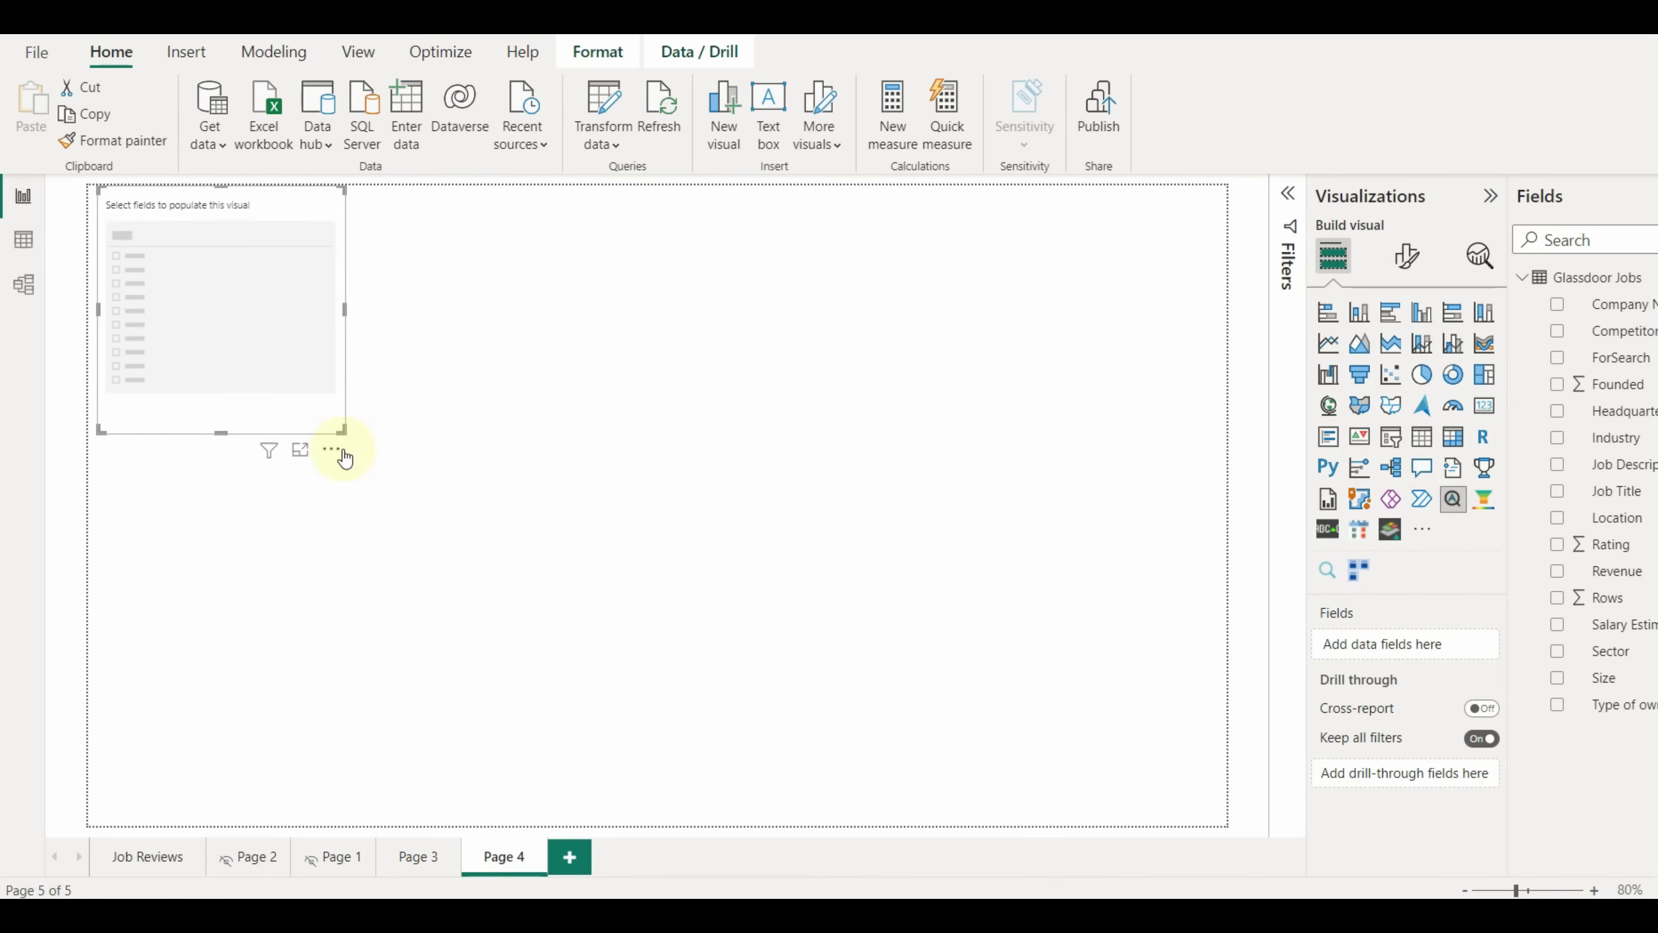
pyautogui.moveTo(344, 433); pyautogui.dragTo(1121, 348)
pyautogui.click(1407, 264)
pyautogui.click(1333, 256)
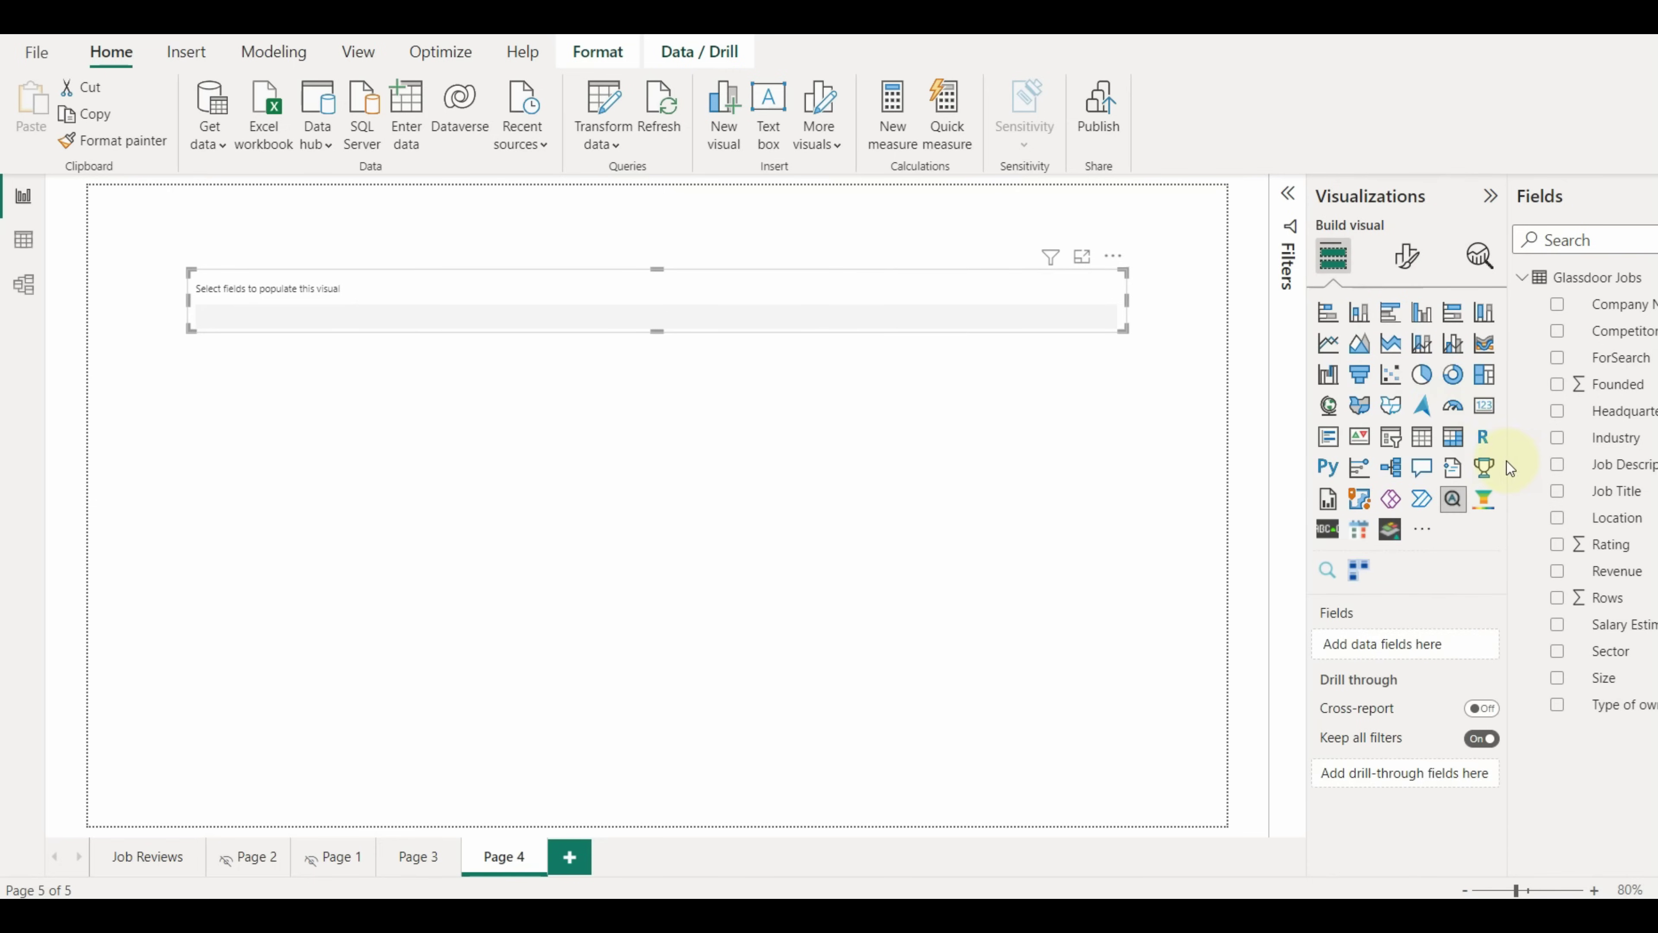
pyautogui.moveTo(1510, 463); pyautogui.dragTo(1273, 648)
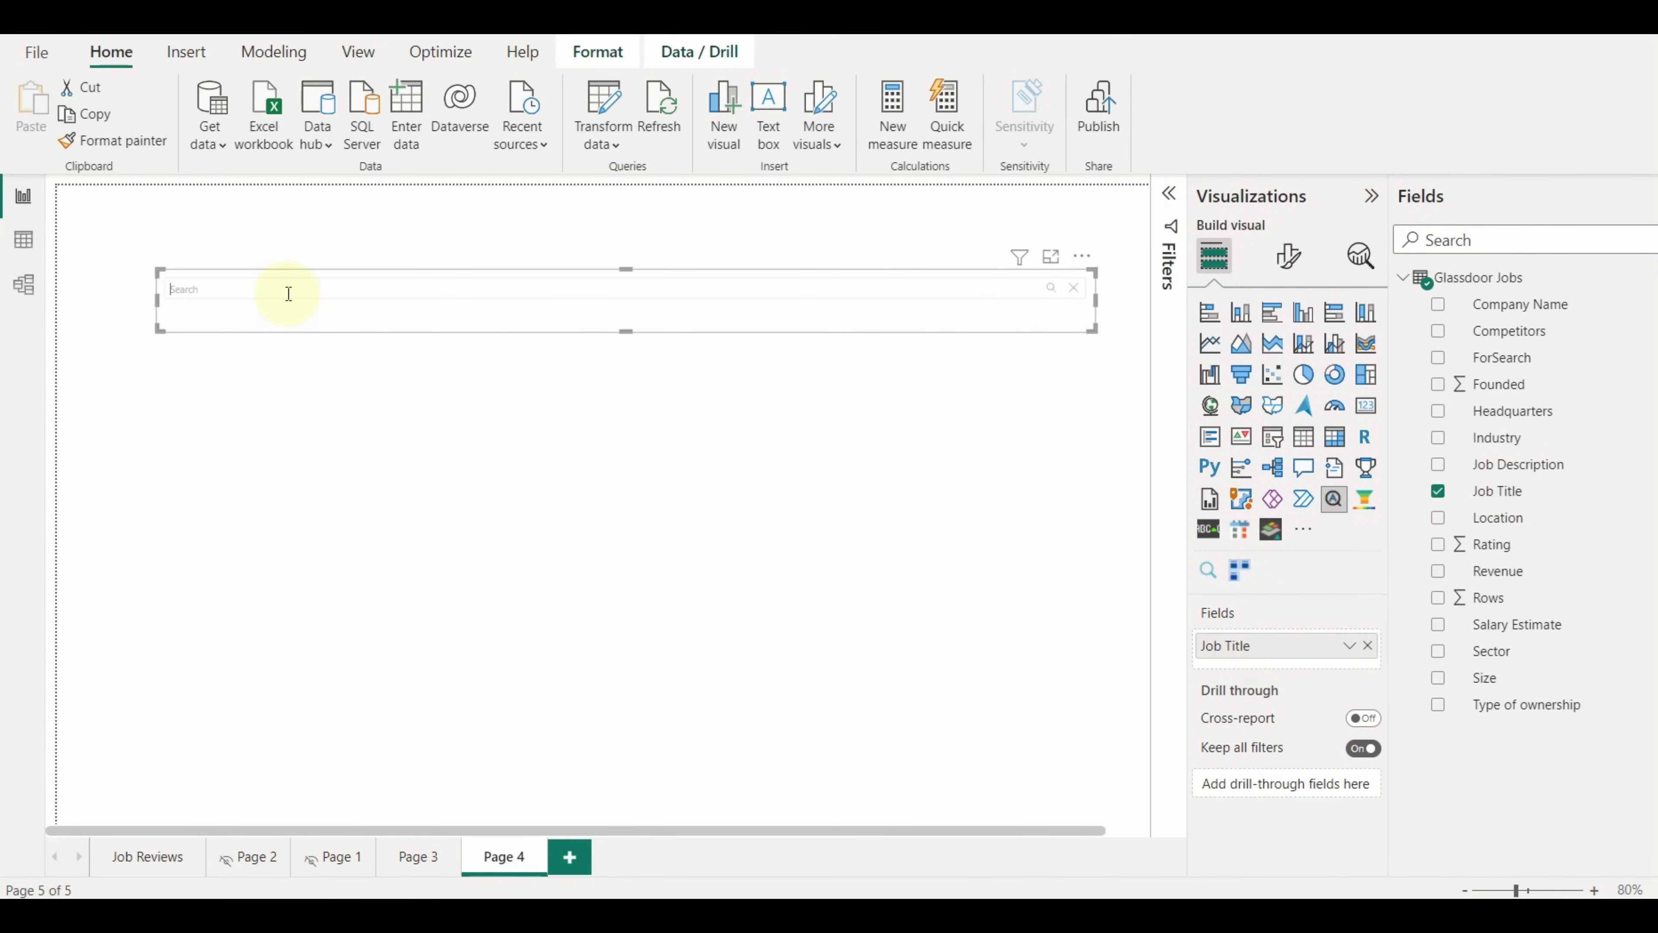
pyautogui.click(349, 408)
# Build a Job Title, Location, Rating and Revenue table under the slicer and run a search.
pyautogui.click(1438, 491)
pyautogui.click(1438, 518)
pyautogui.click(1438, 544)
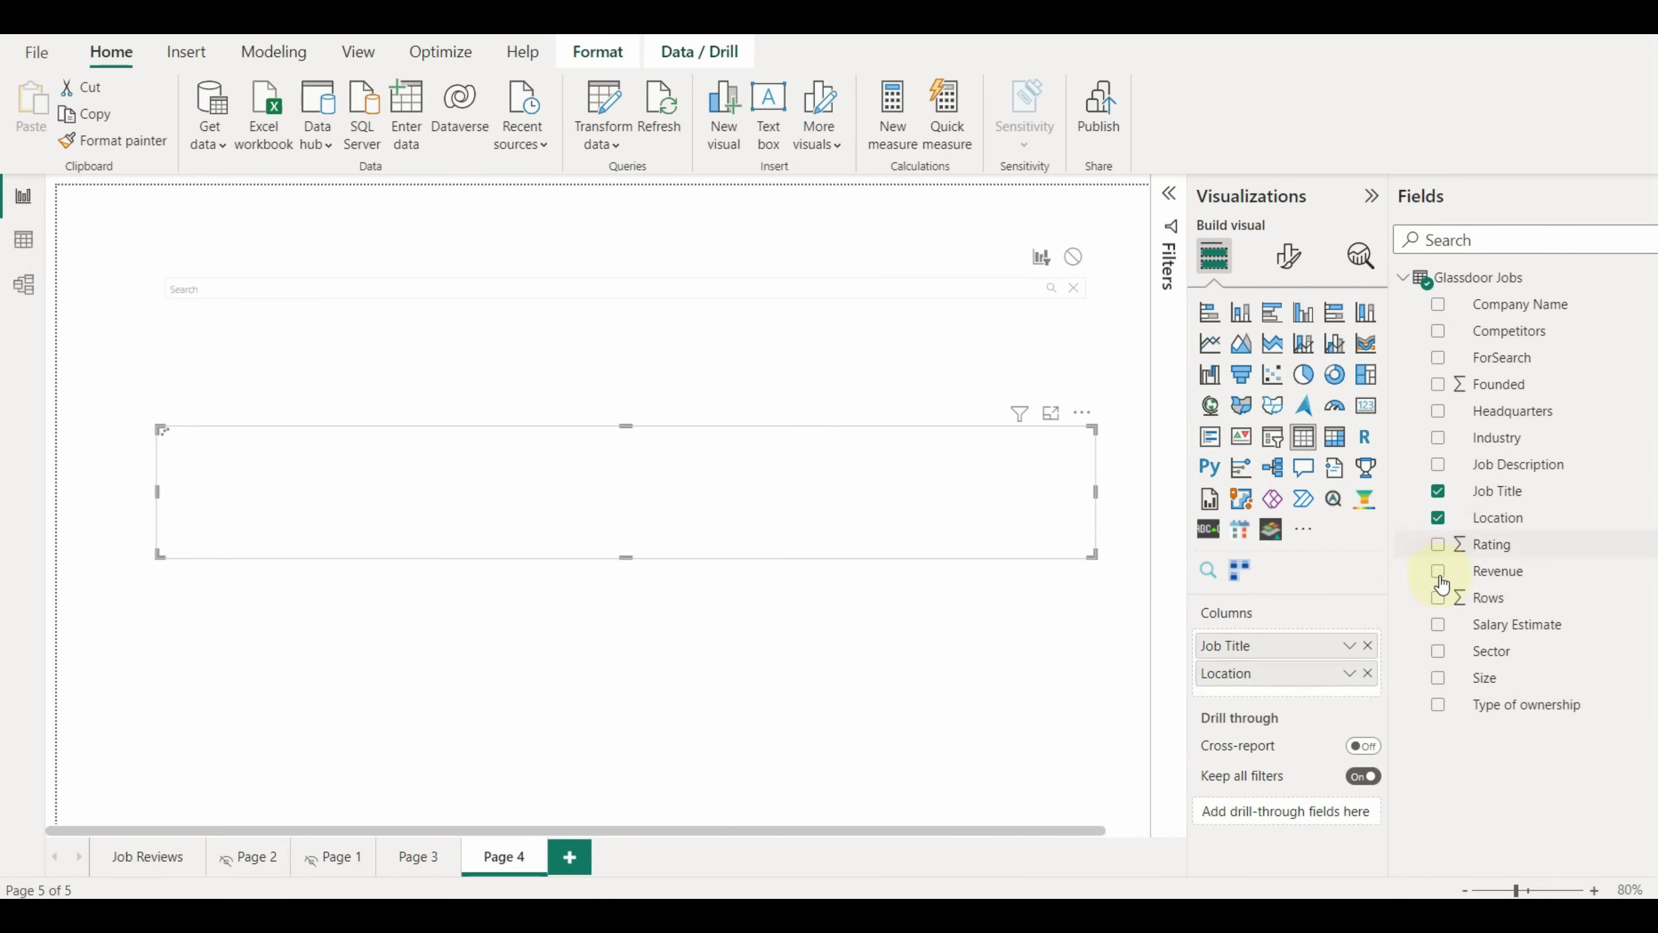
pyautogui.click(1438, 571)
pyautogui.moveTo(1090, 551); pyautogui.dragTo(1093, 767)
pyautogui.moveTo(1093, 422); pyautogui.dragTo(1075, 378)
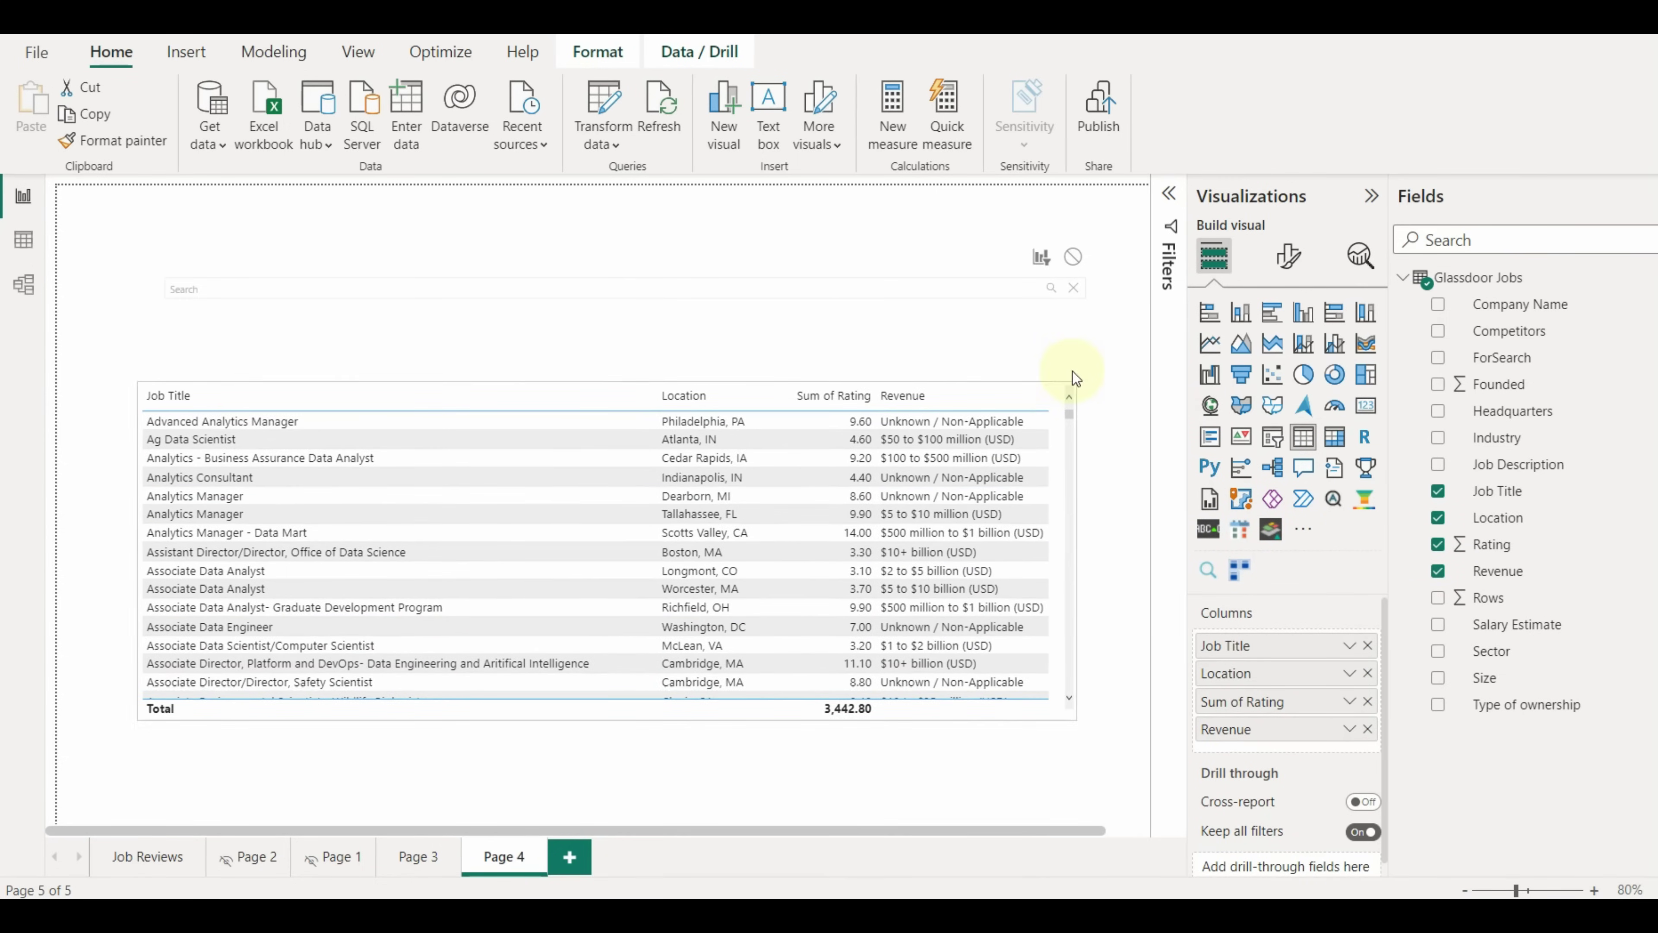
pyautogui.click(485, 294)
pyautogui.press('Return')
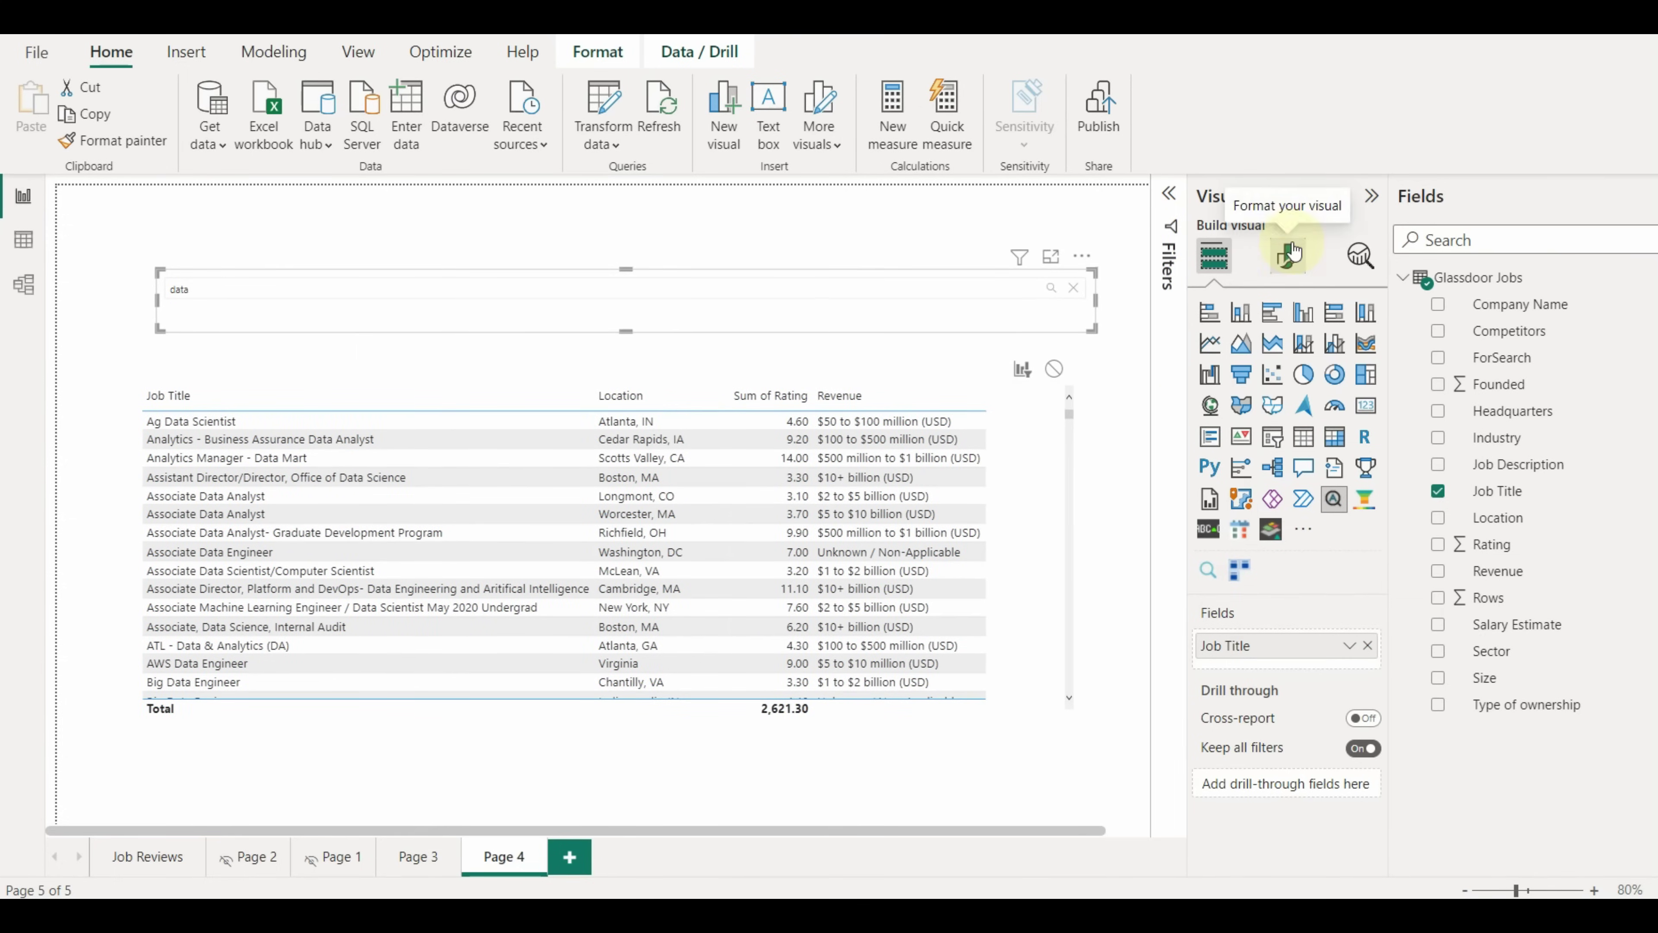
# Set the search slicer's font family to DIN.
pyautogui.click(1286, 255)
pyautogui.click(1256, 413)
pyautogui.click(1247, 533)
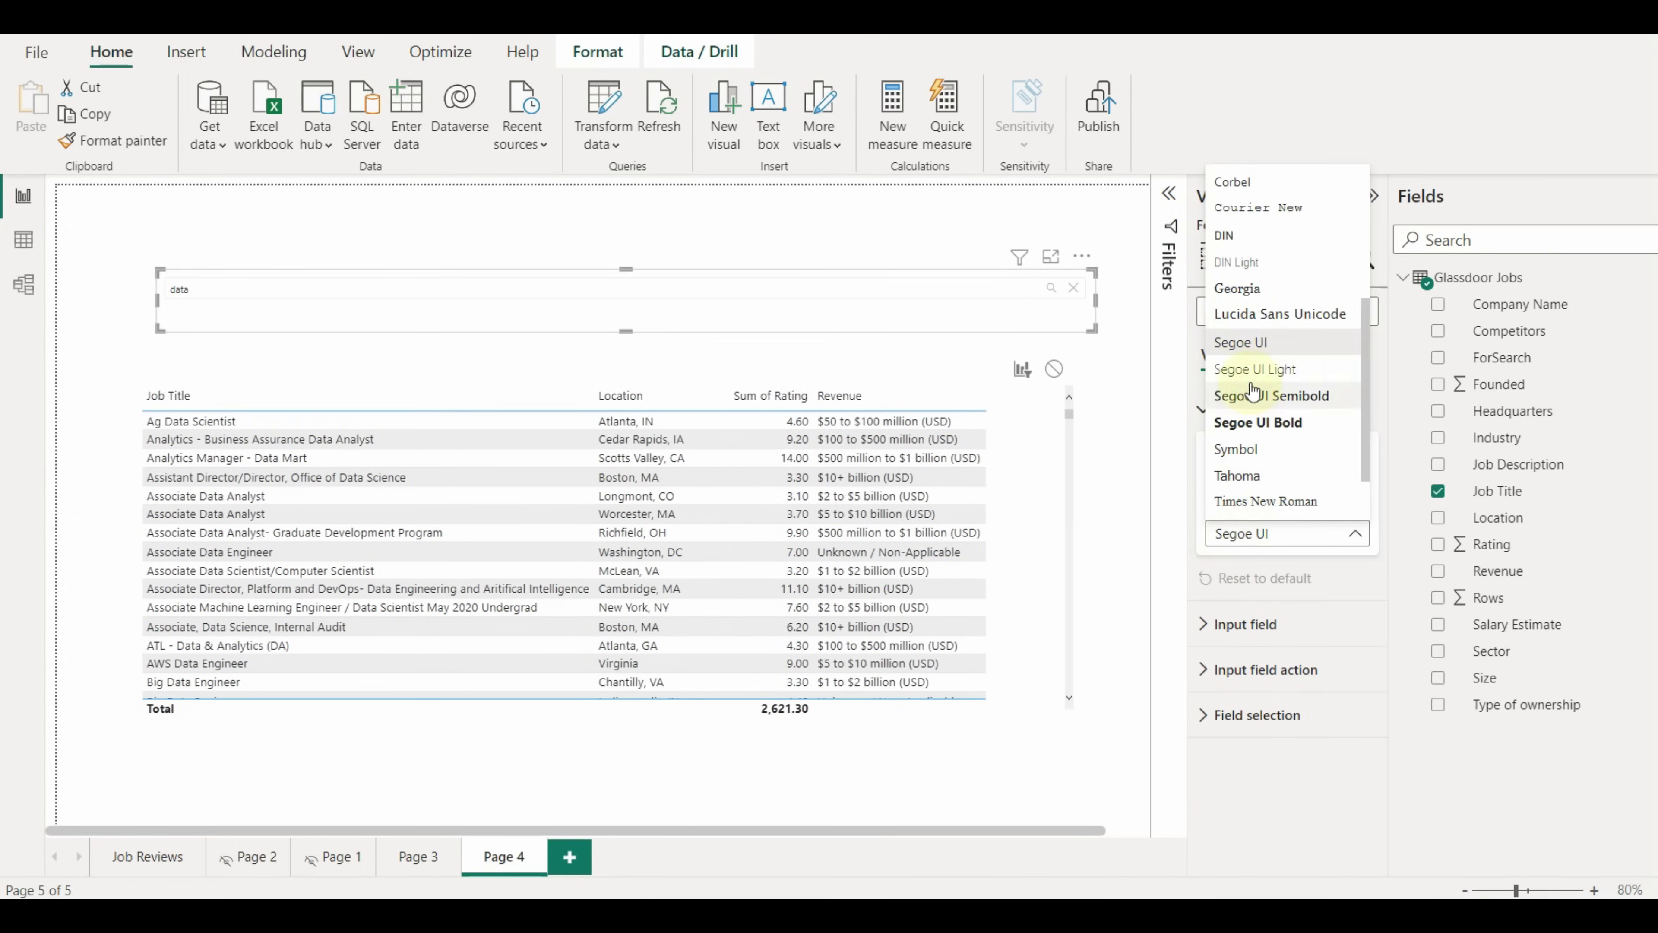
pyautogui.click(1250, 238)
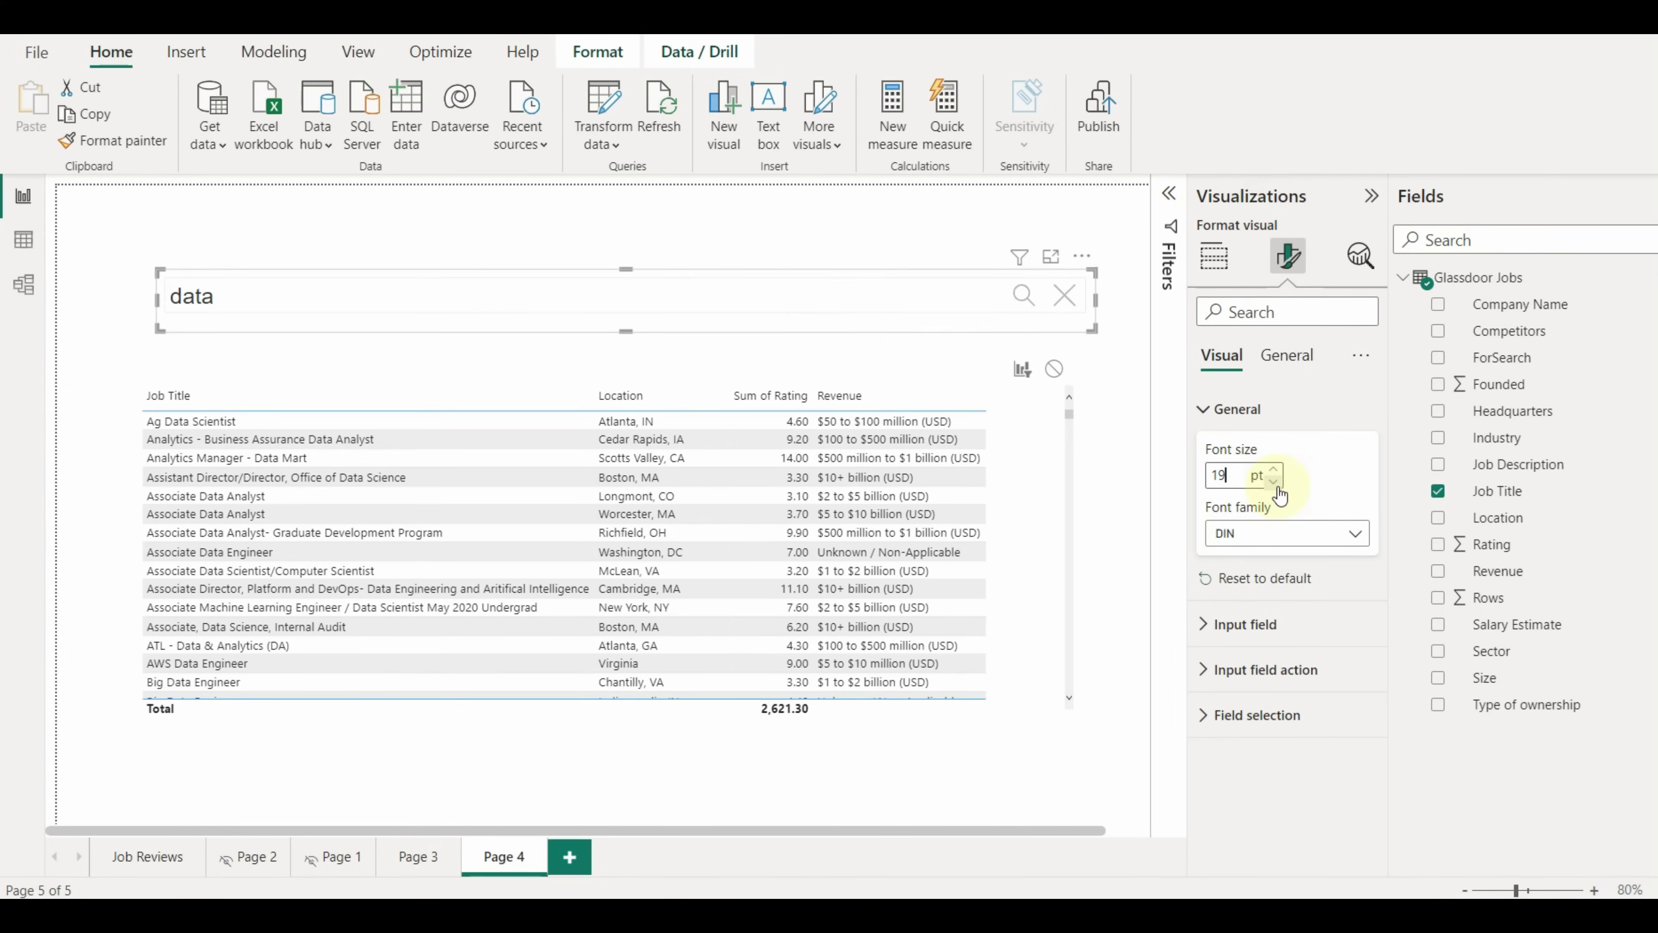
pyautogui.click(1293, 410)
# Make the input text green and the 'Search here...' placeholder dark grey.
pyautogui.click(1297, 458)
pyautogui.click(1250, 522)
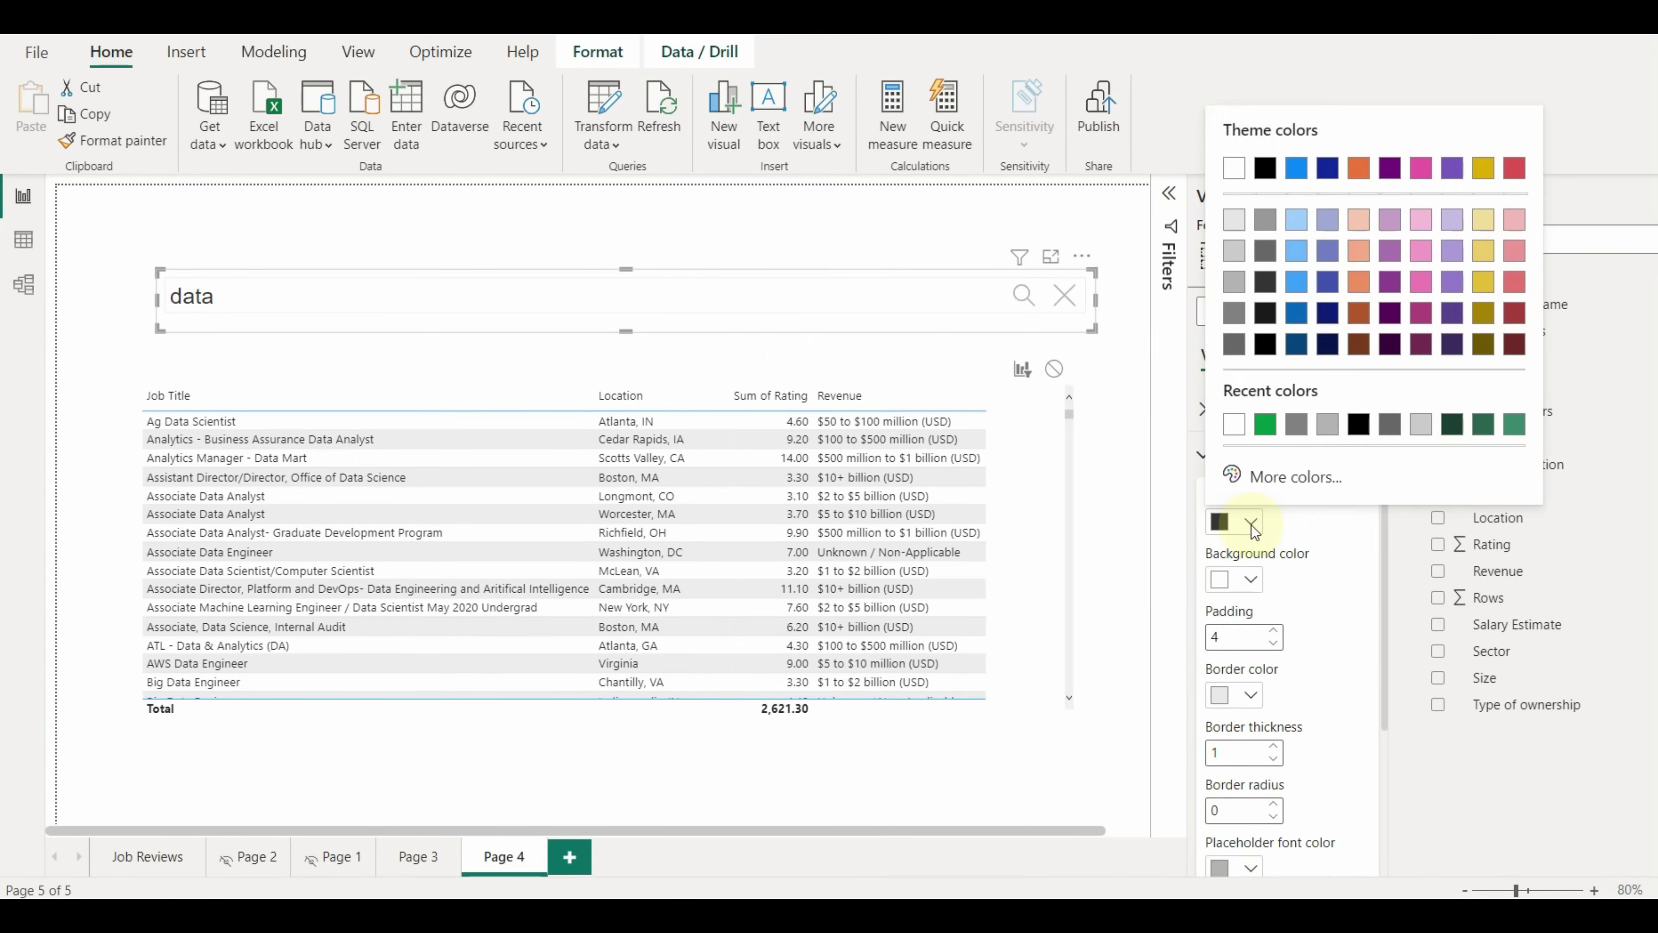
pyautogui.click(1266, 424)
pyautogui.scroll(-1, 1281, 526)
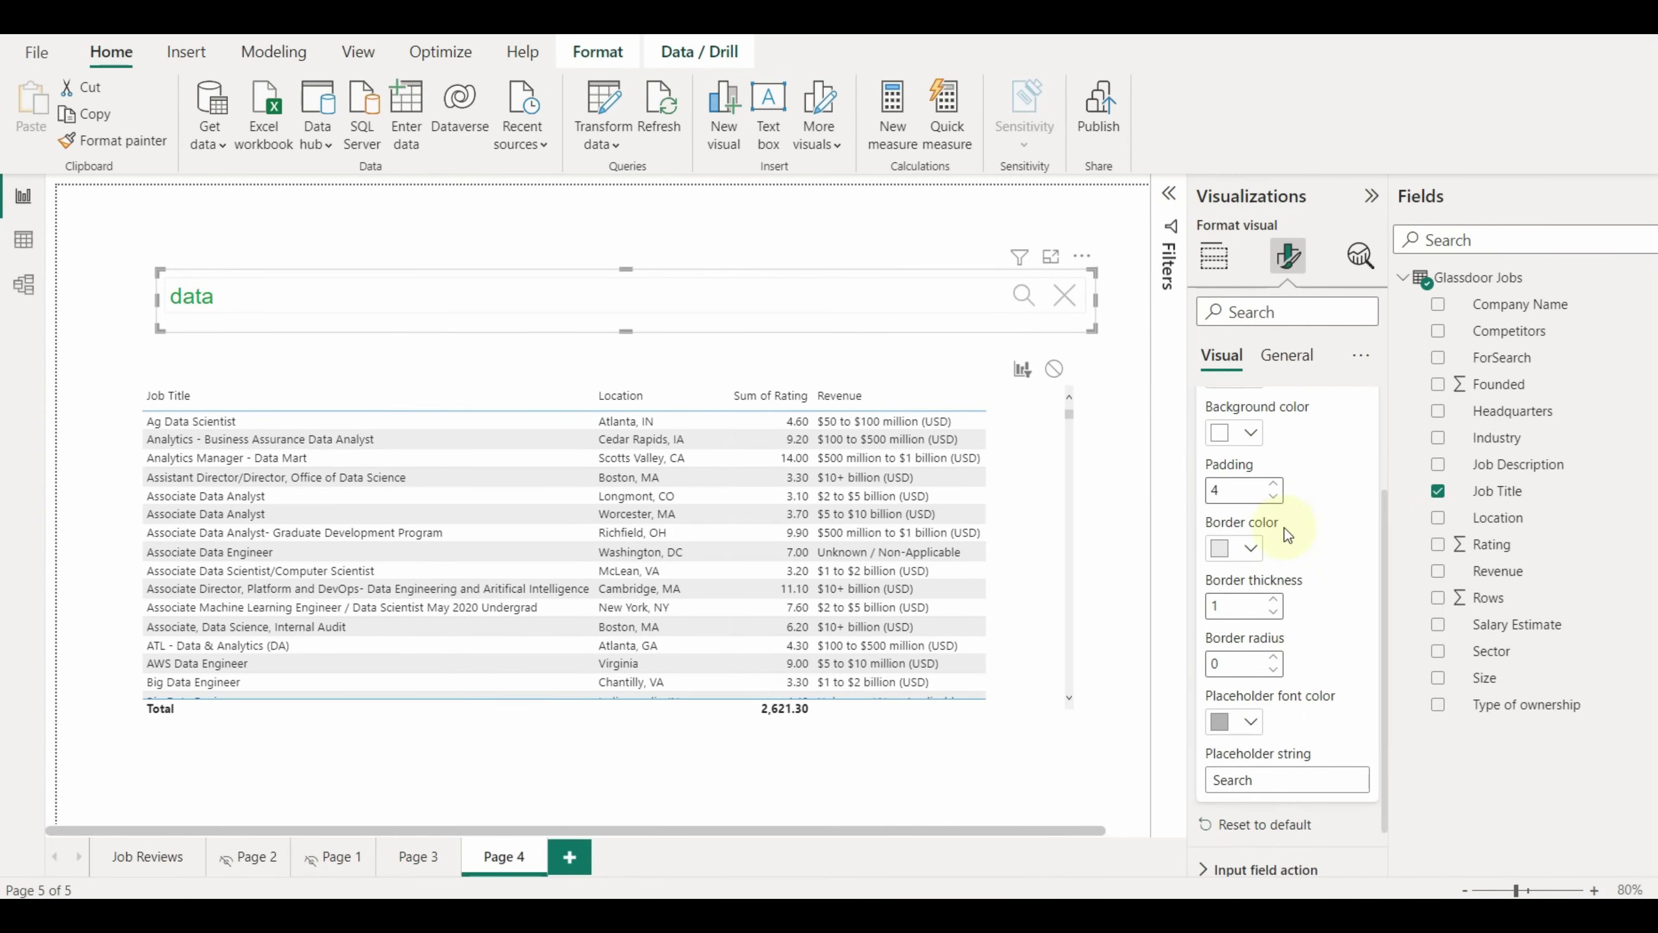
pyautogui.click(1251, 723)
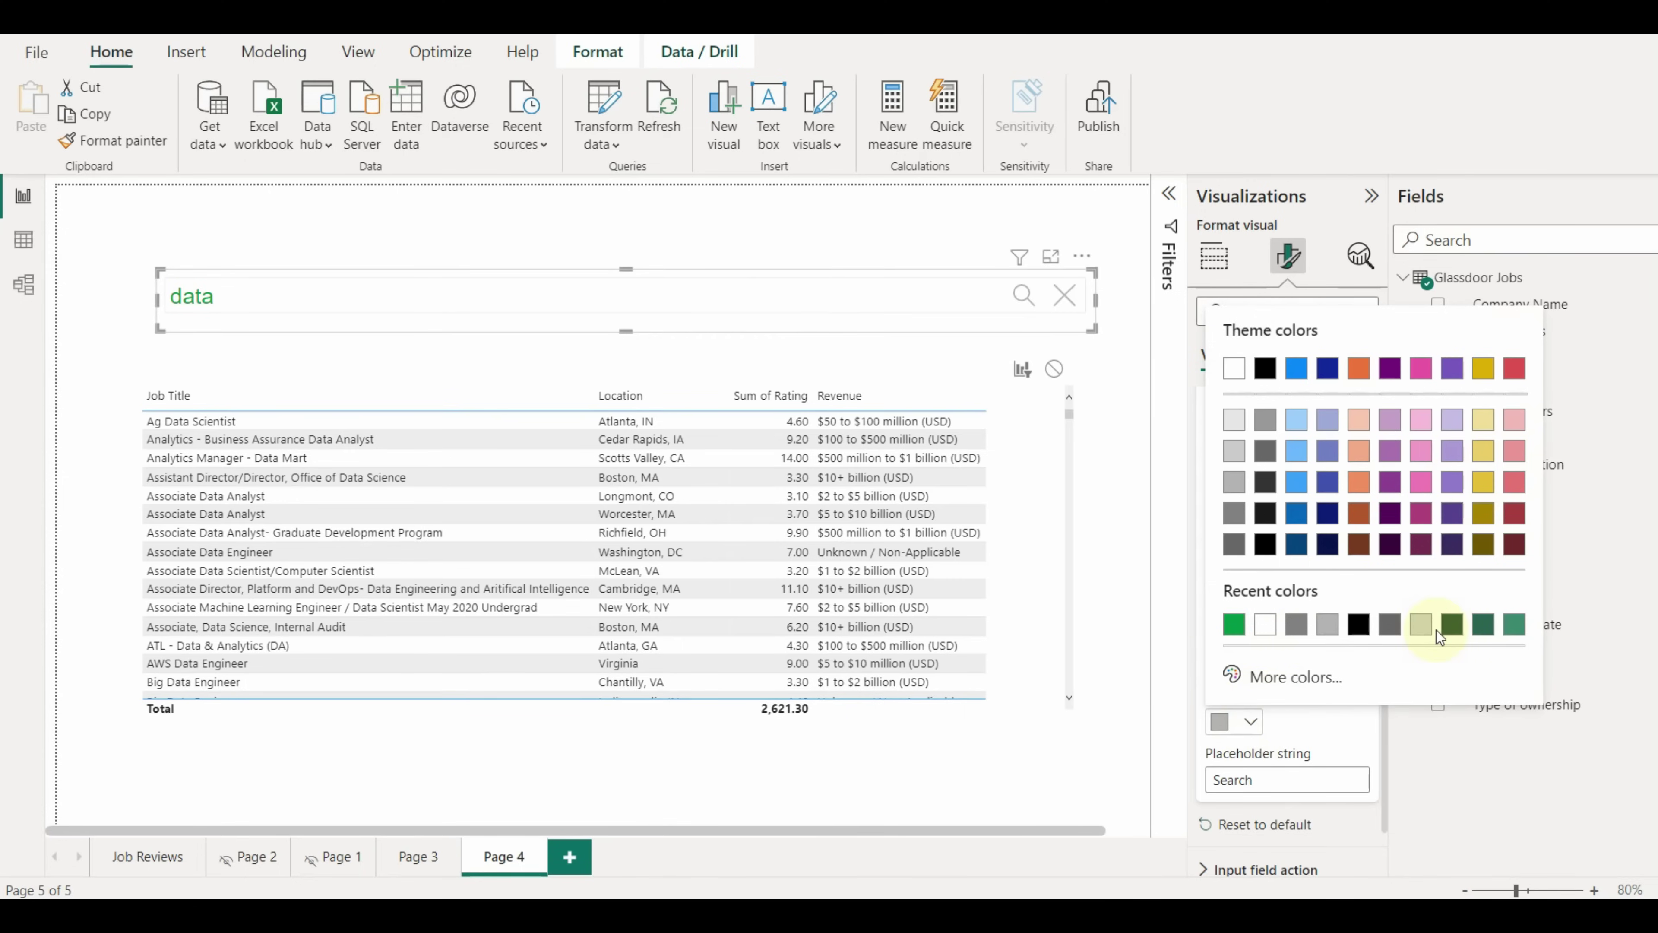
pyautogui.click(1236, 519)
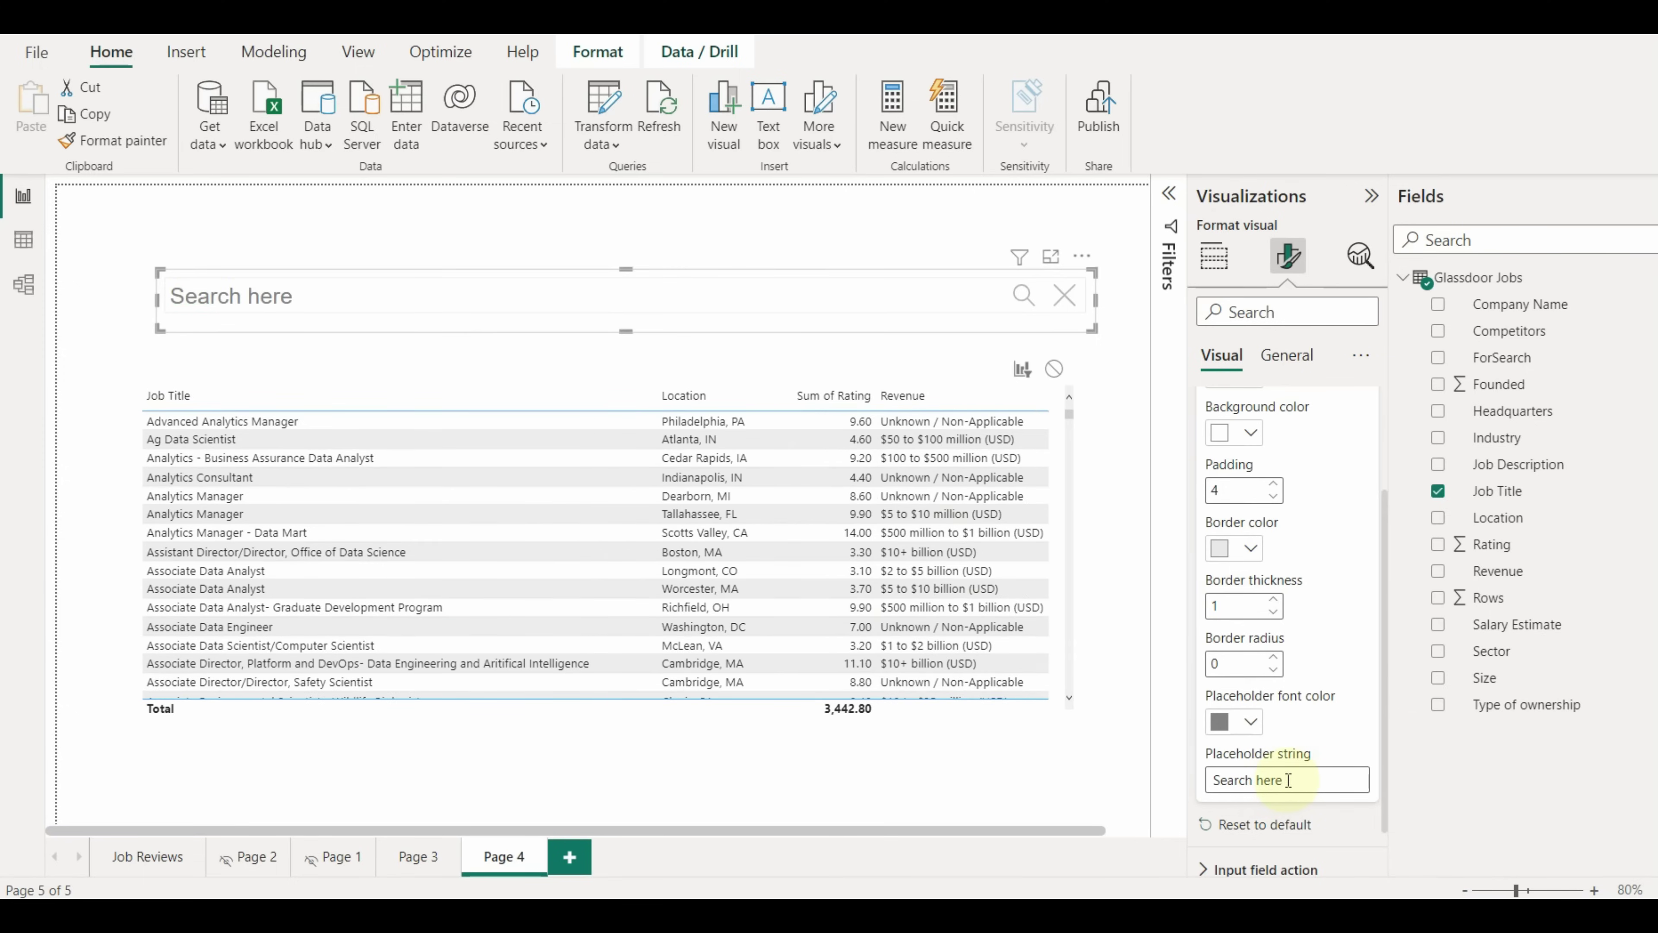
pyautogui.press('Return')
# Test the slicer with 'analytics', then check the search slicer on the Page 3 dashboard.
pyautogui.click(681, 231)
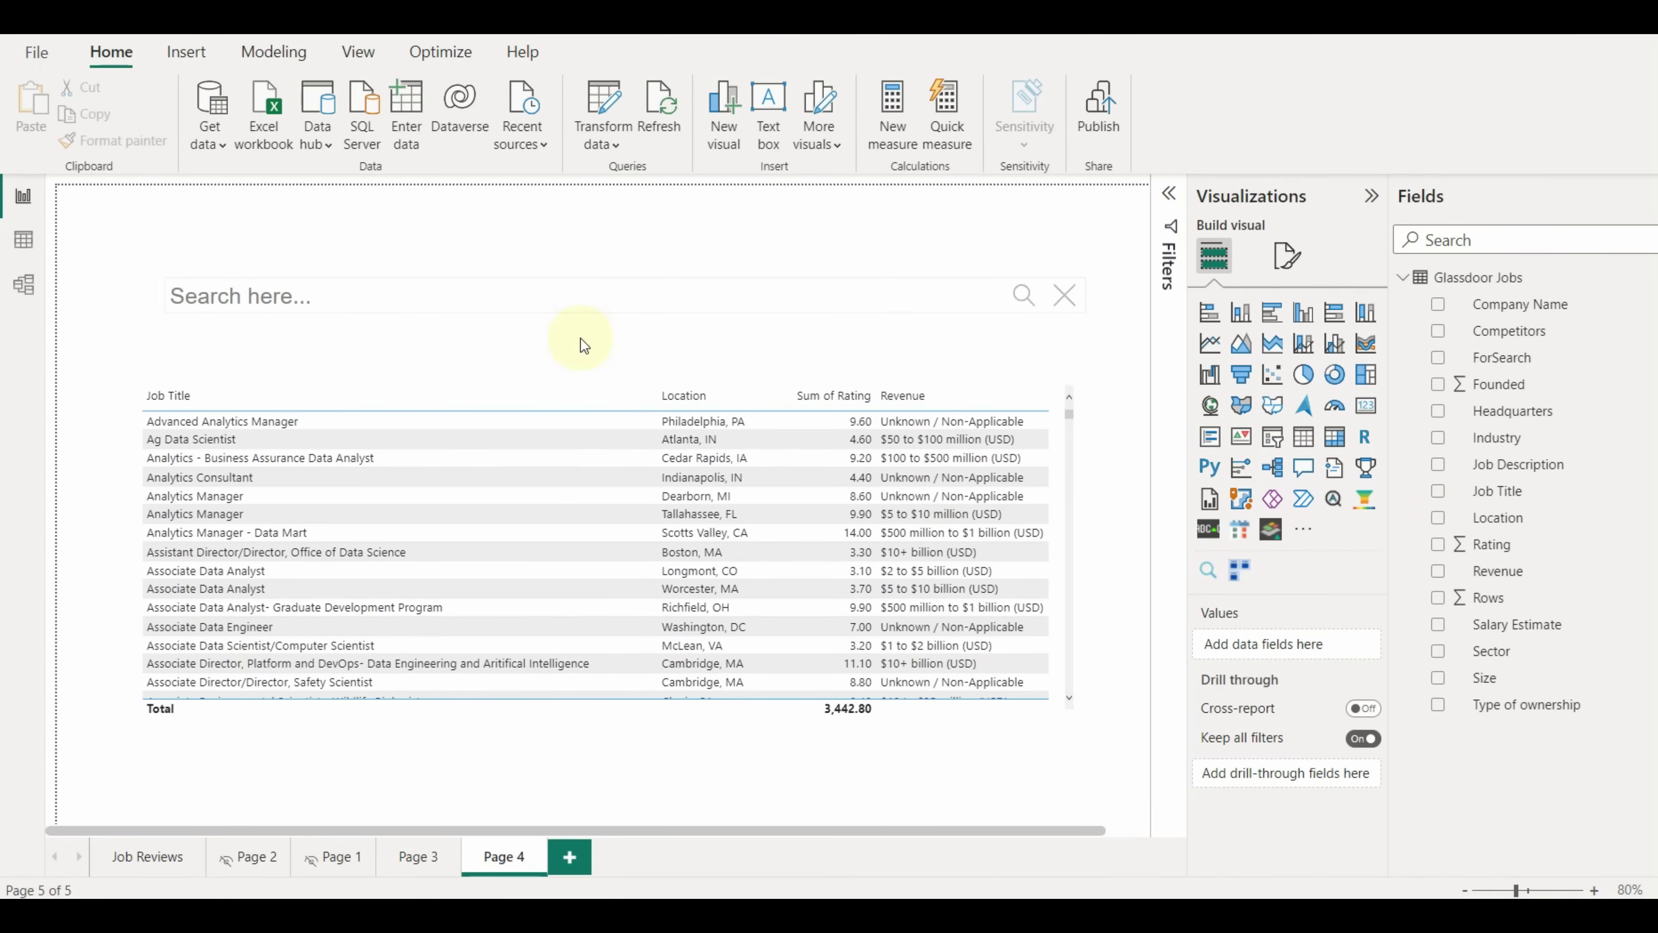
pyautogui.click(591, 303)
pyautogui.write('analytics')
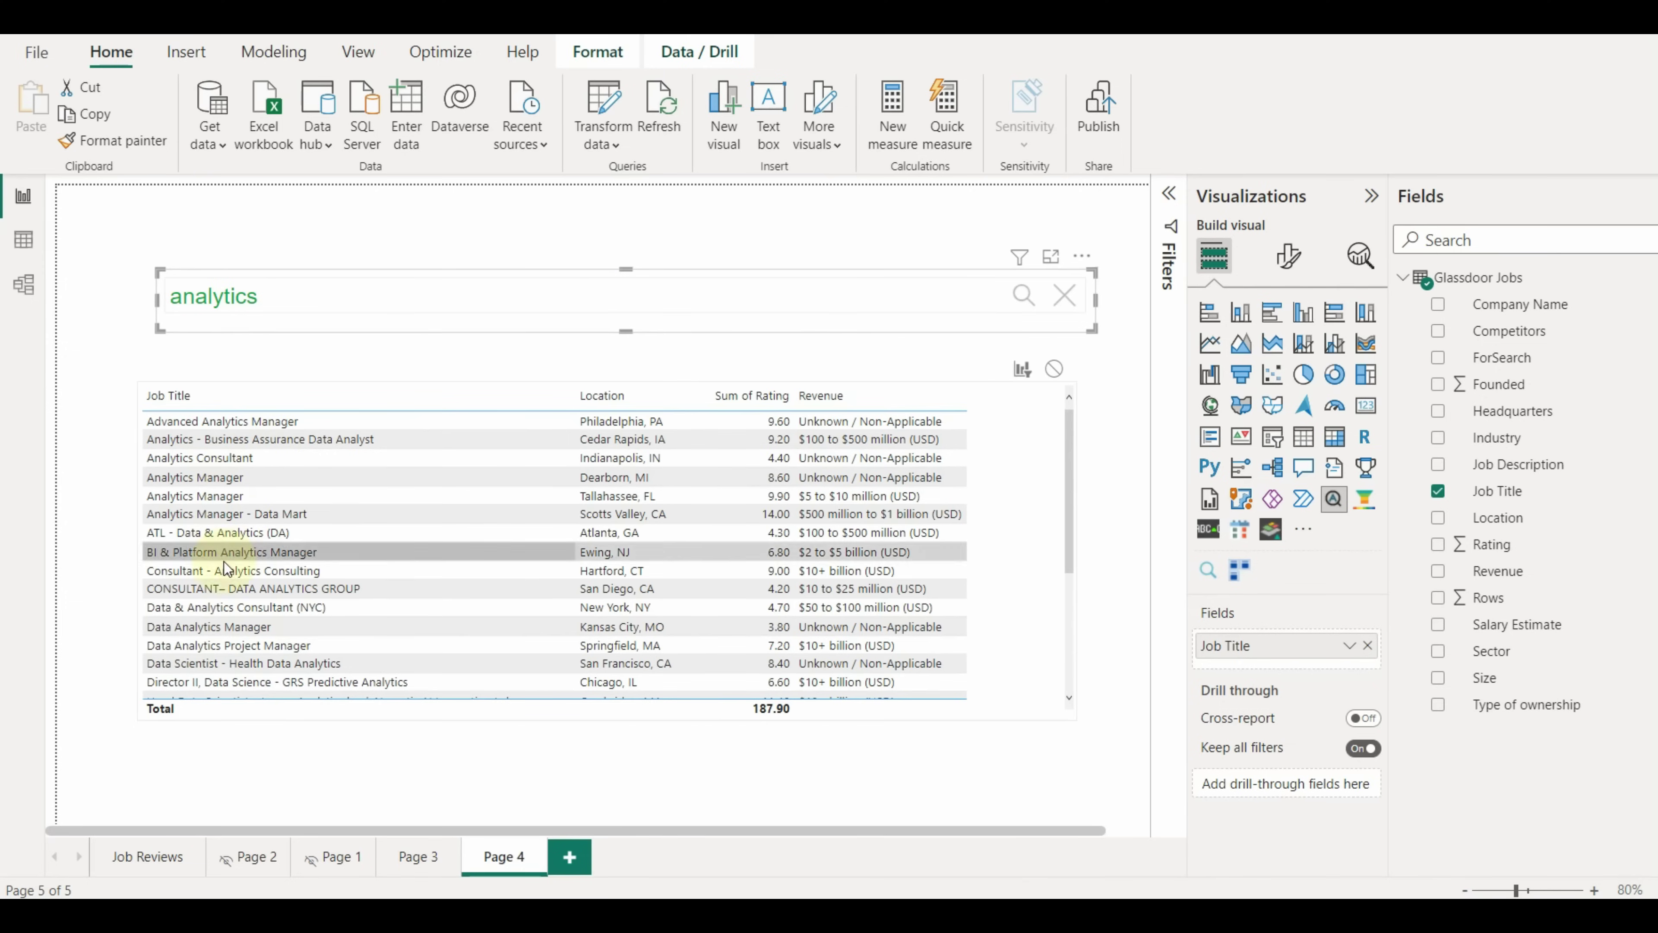
pyautogui.click(421, 790)
pyautogui.click(425, 857)
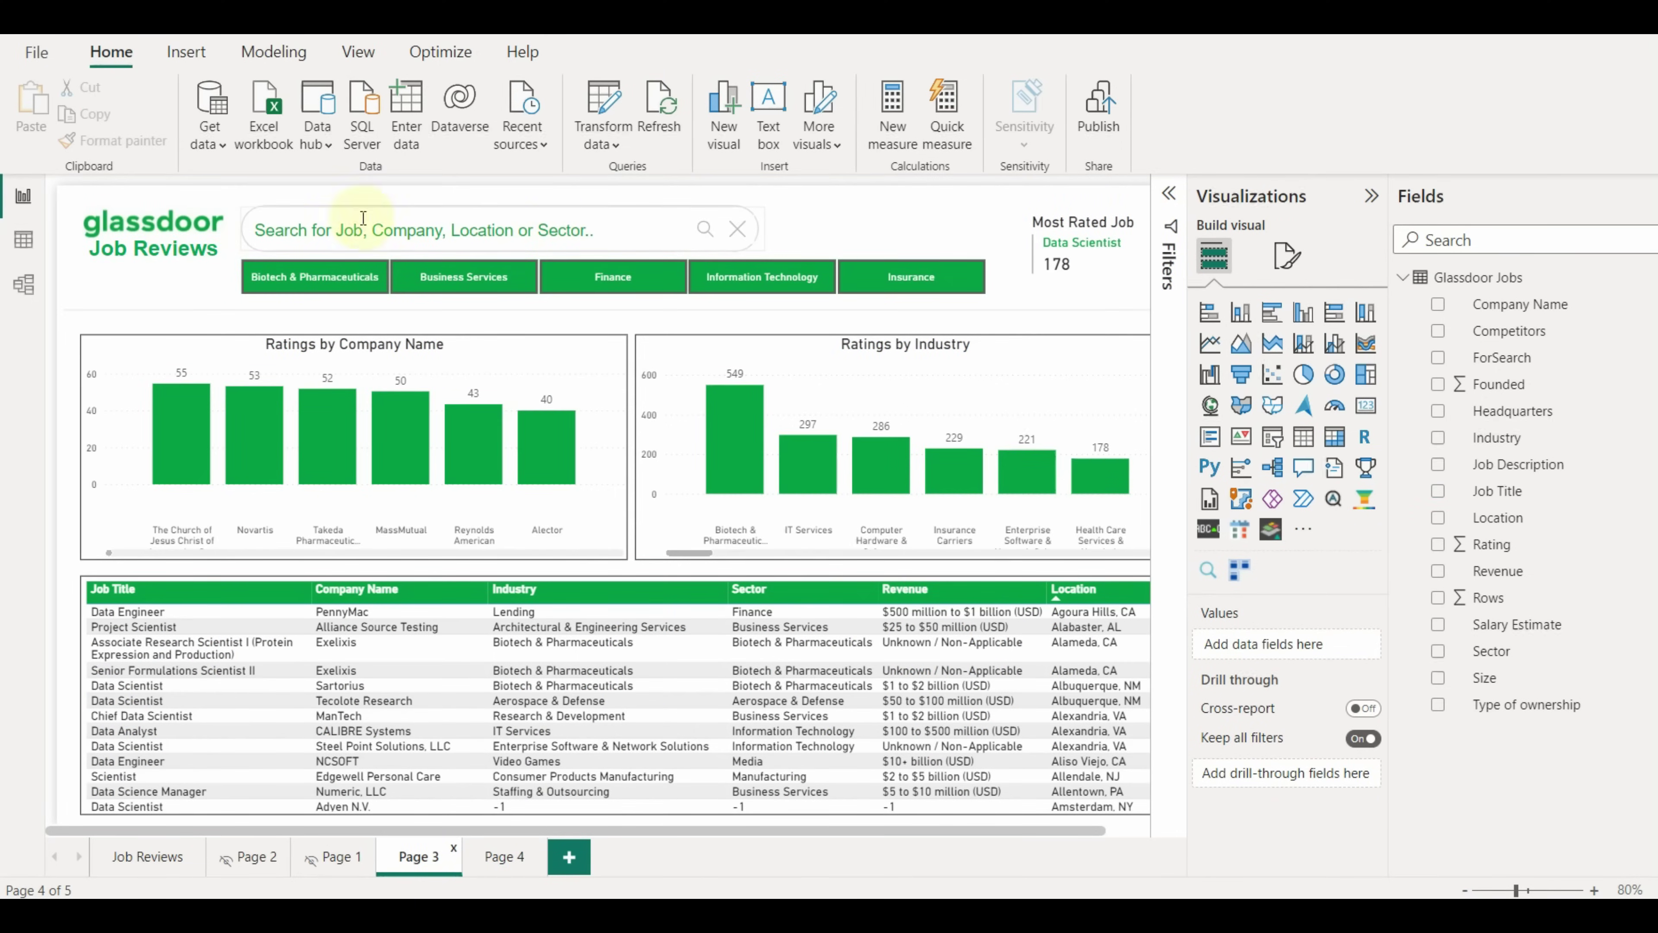
pyautogui.click(669, 221)
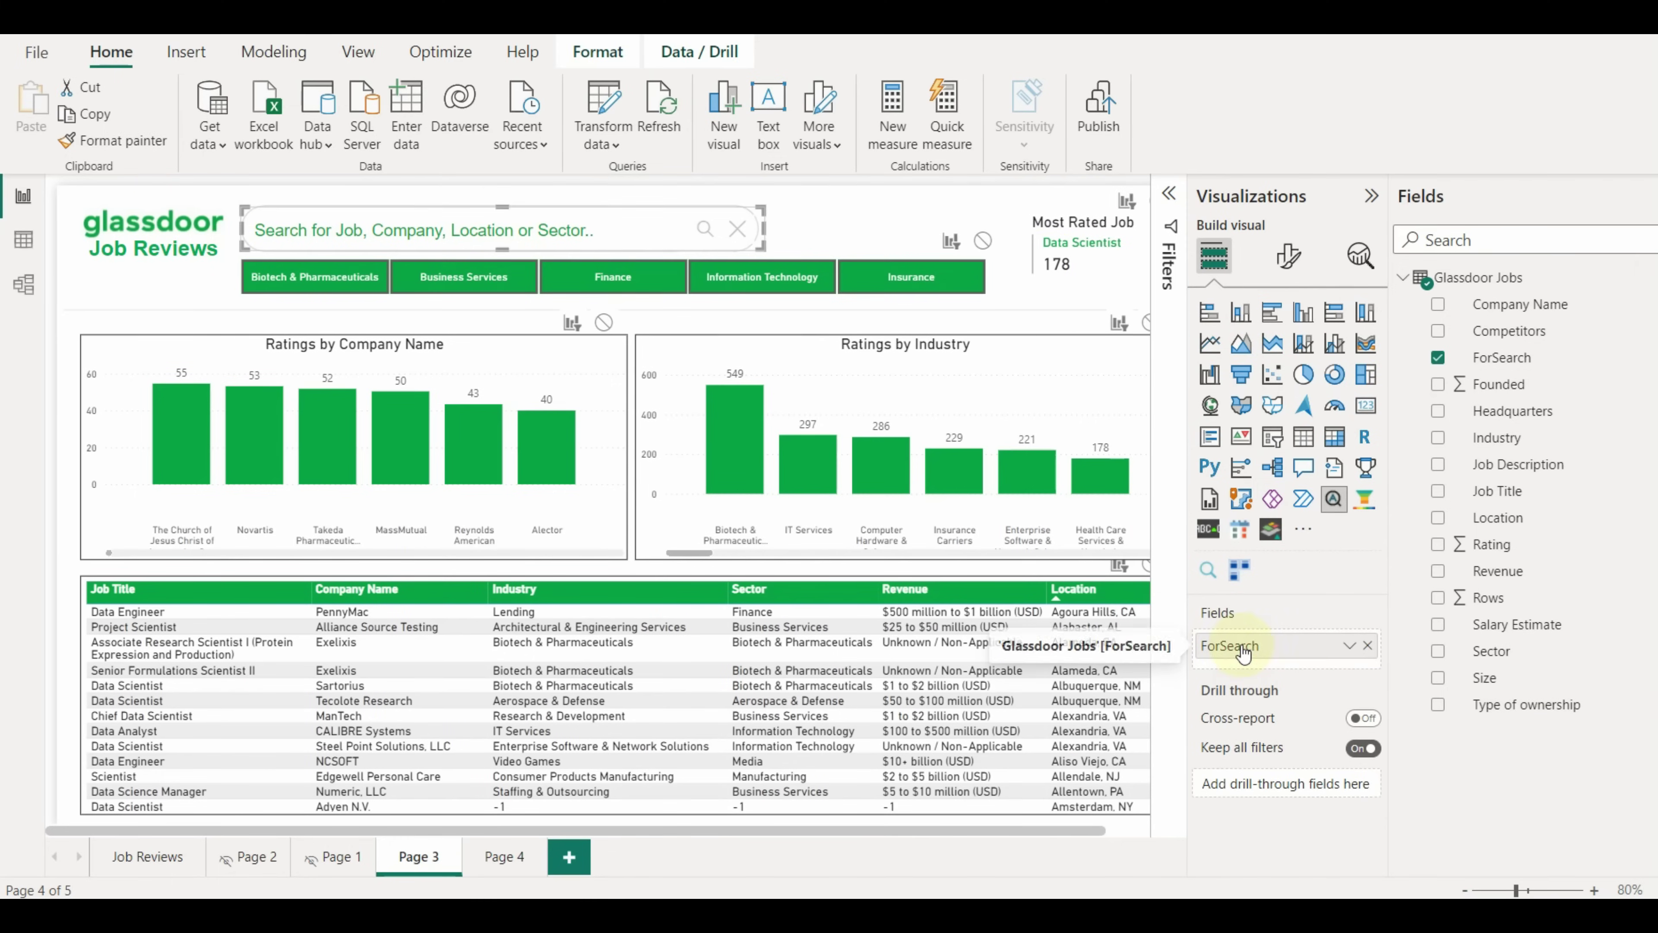
pyautogui.click(846, 216)
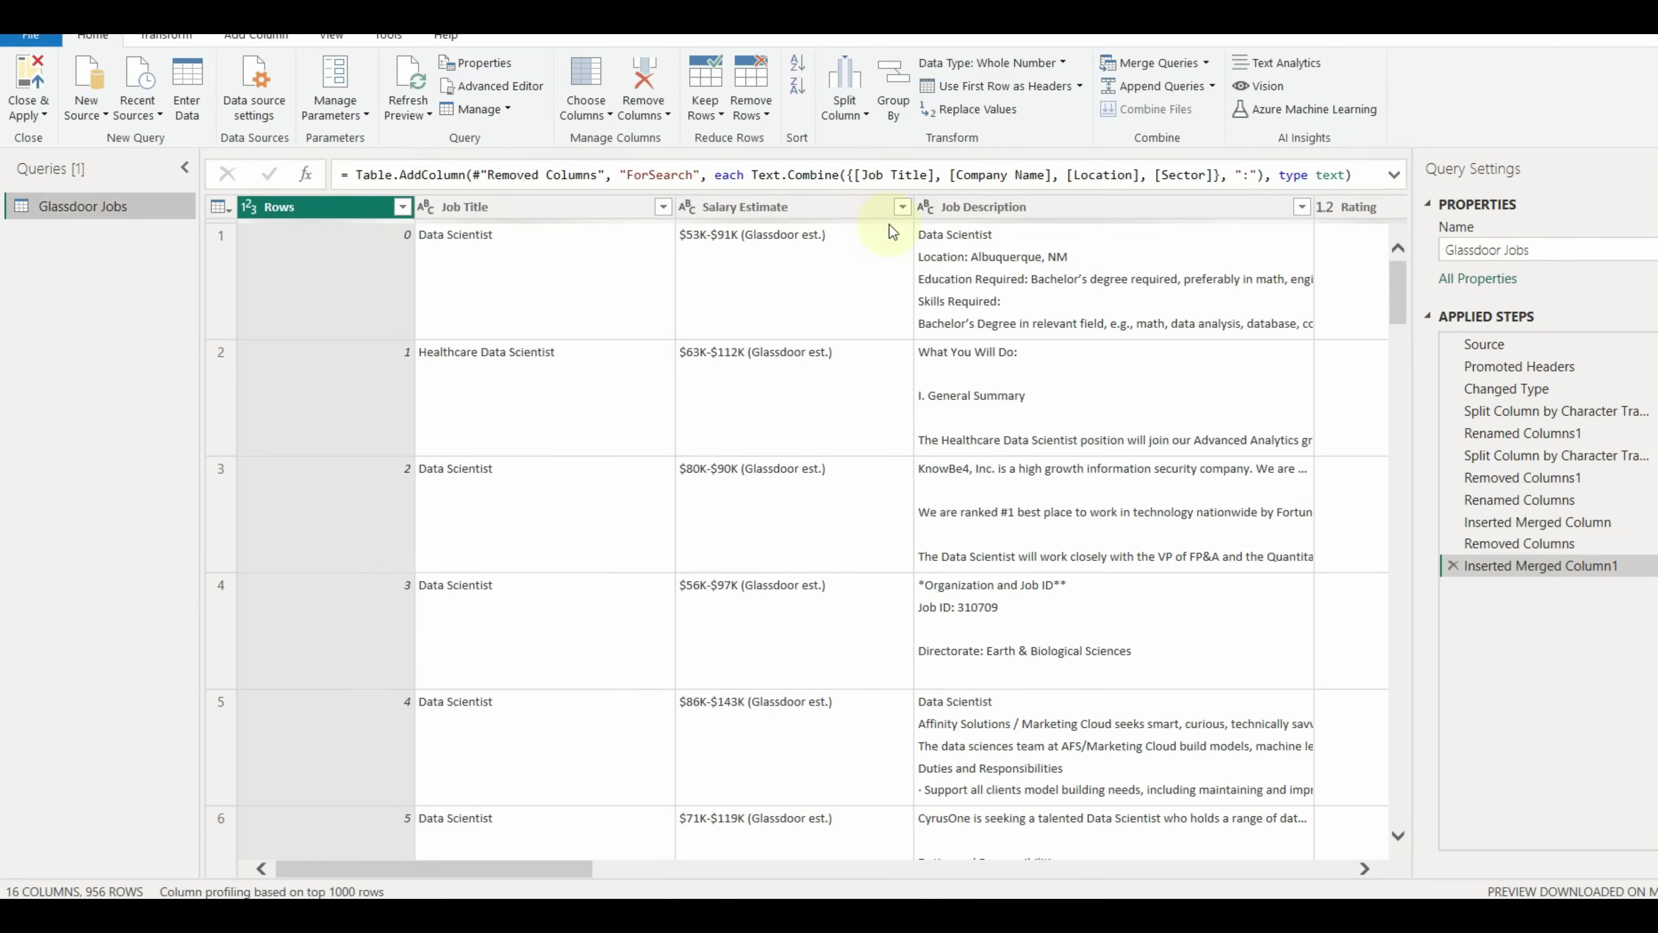
# On the Add Column tab, select the Job Title, Job Description, Company Name, Location and Industry columns.
pyautogui.click(256, 35)
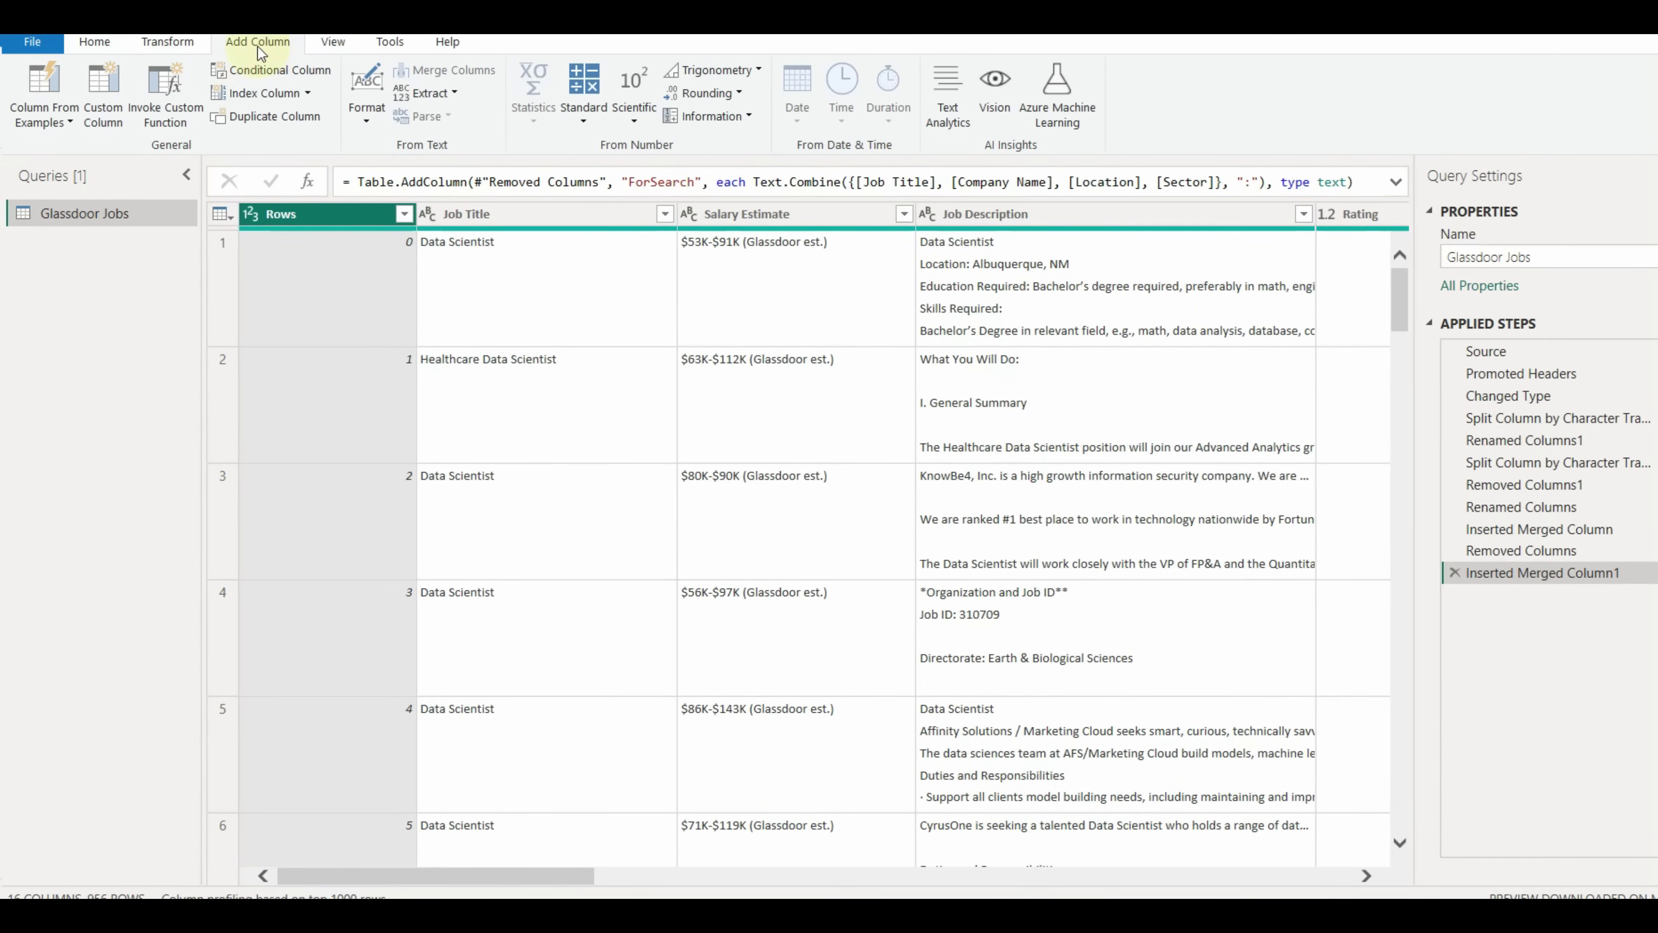
pyautogui.click(490, 214)
pyautogui.click(996, 216)
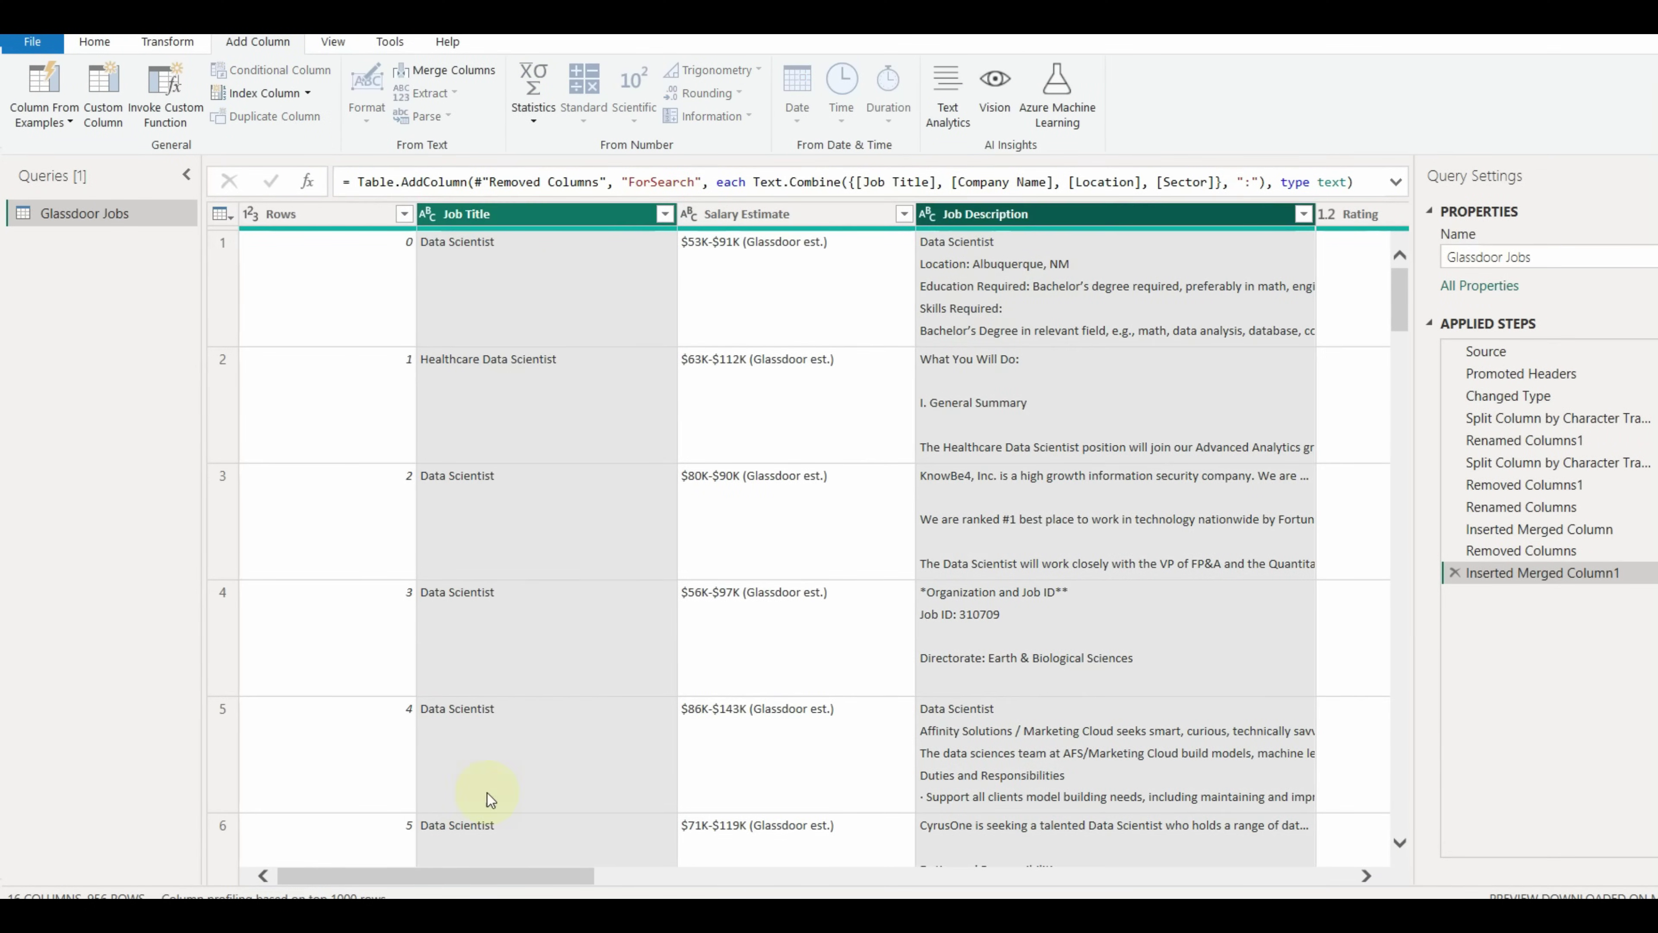
pyautogui.moveTo(457, 878); pyautogui.dragTo(613, 881)
pyautogui.press('Right')
pyautogui.press('Right')
pyautogui.press('Right')
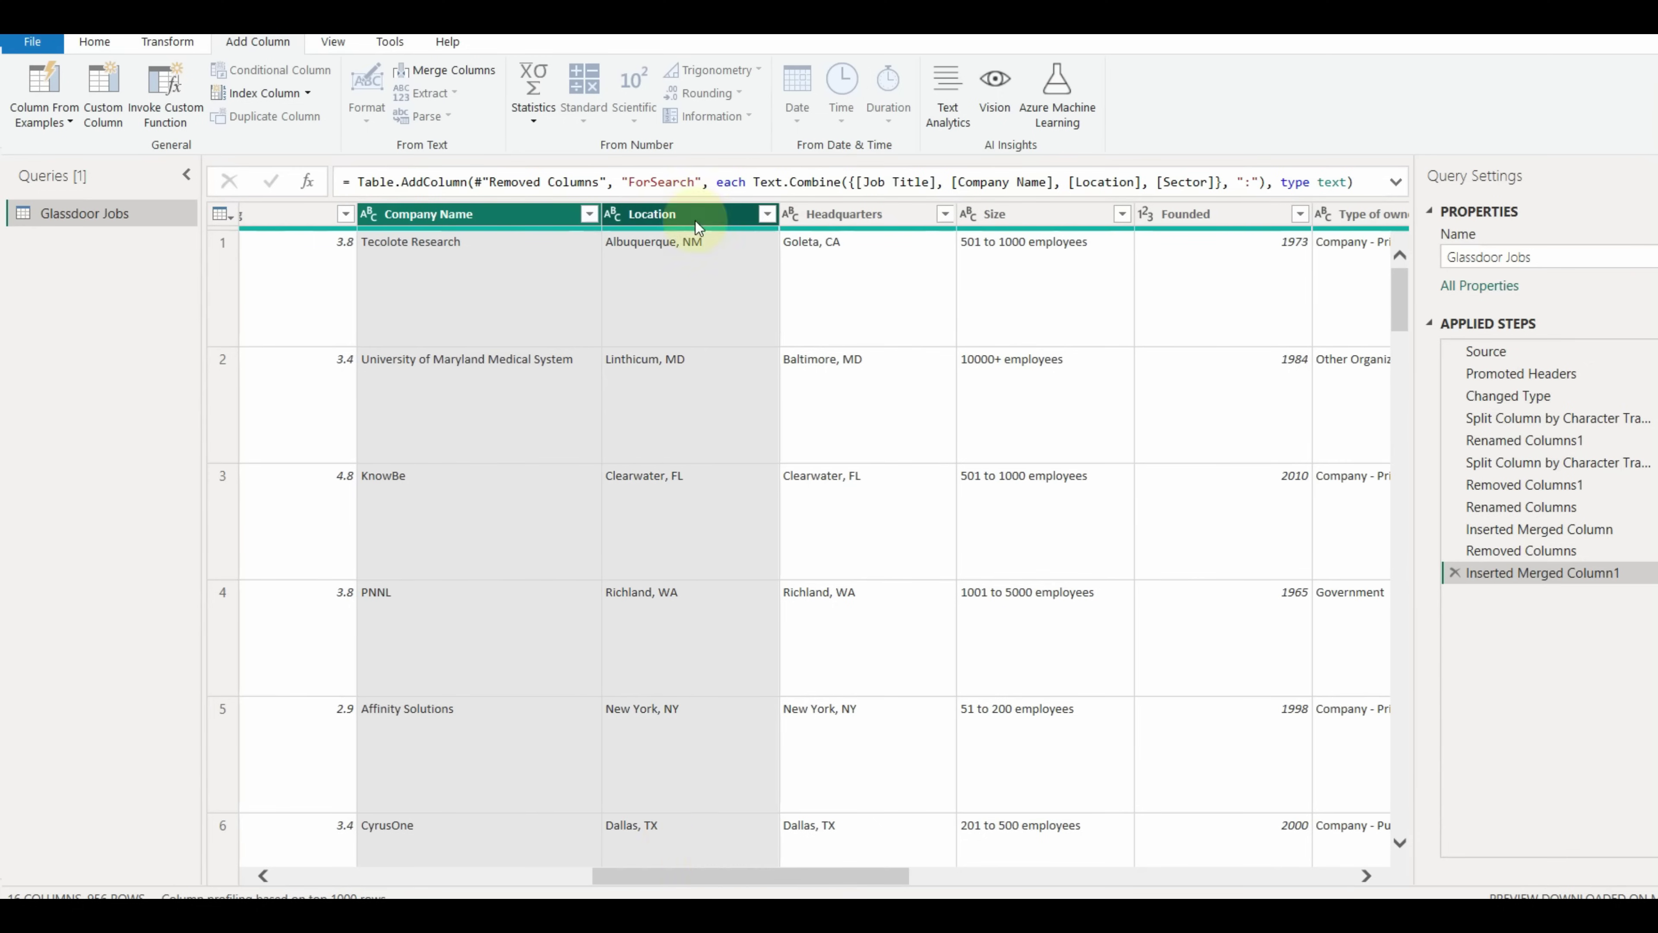
pyautogui.moveTo(793, 882); pyautogui.dragTo(1000, 875)
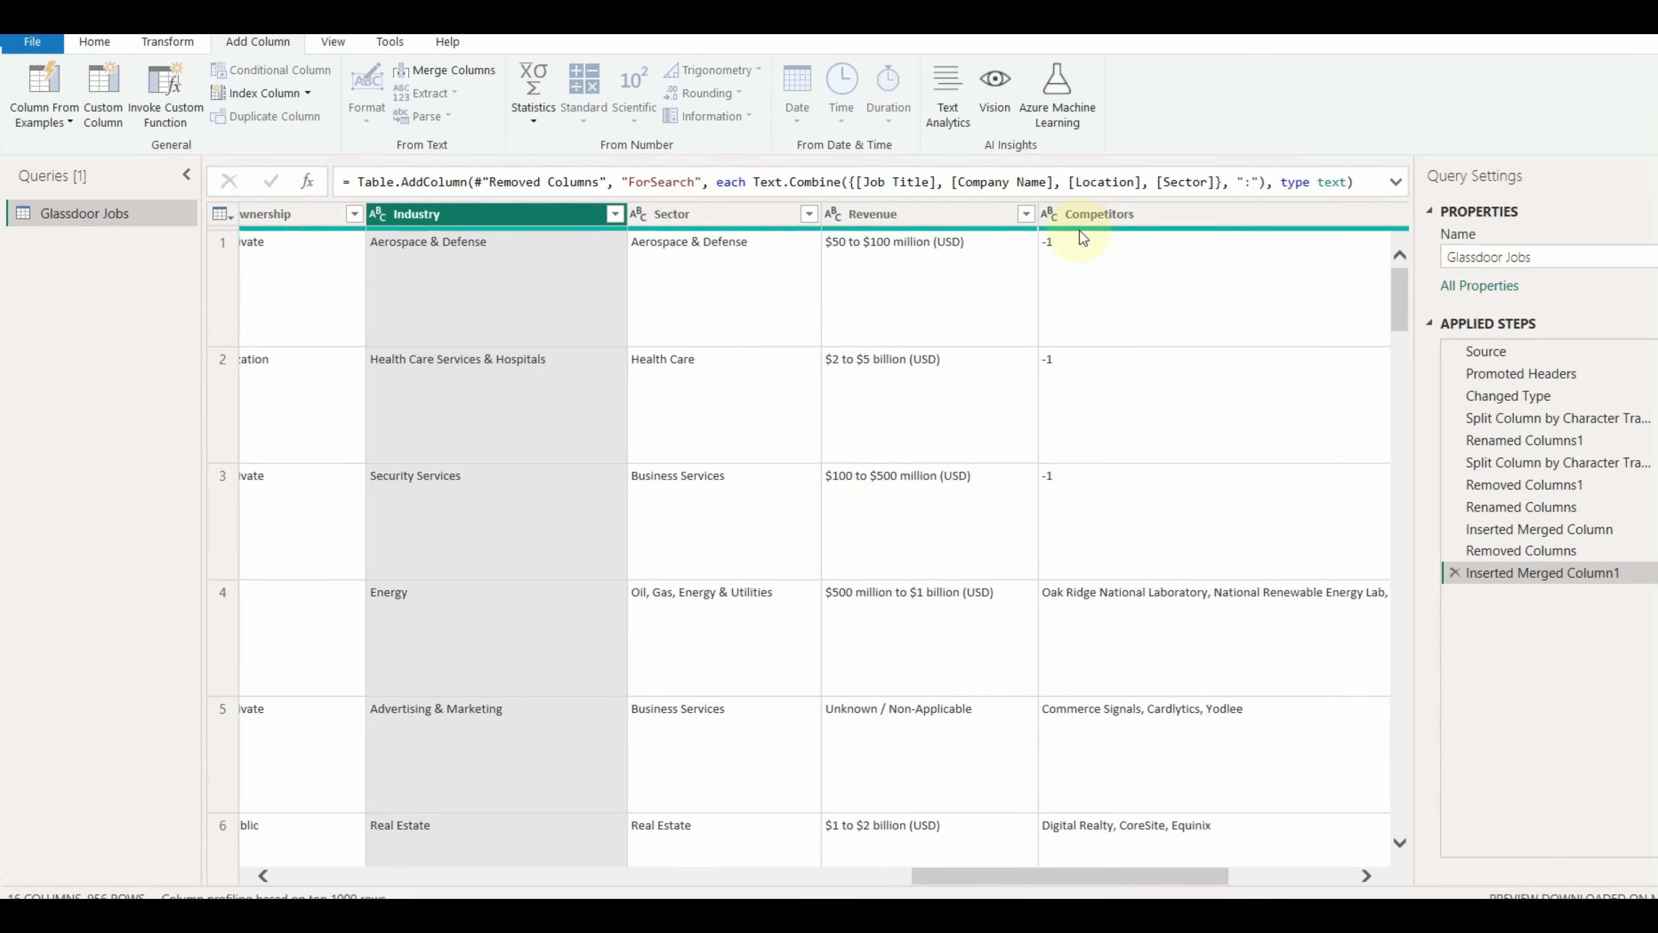
pyautogui.moveTo(389, 55); pyautogui.dragTo(497, 86)
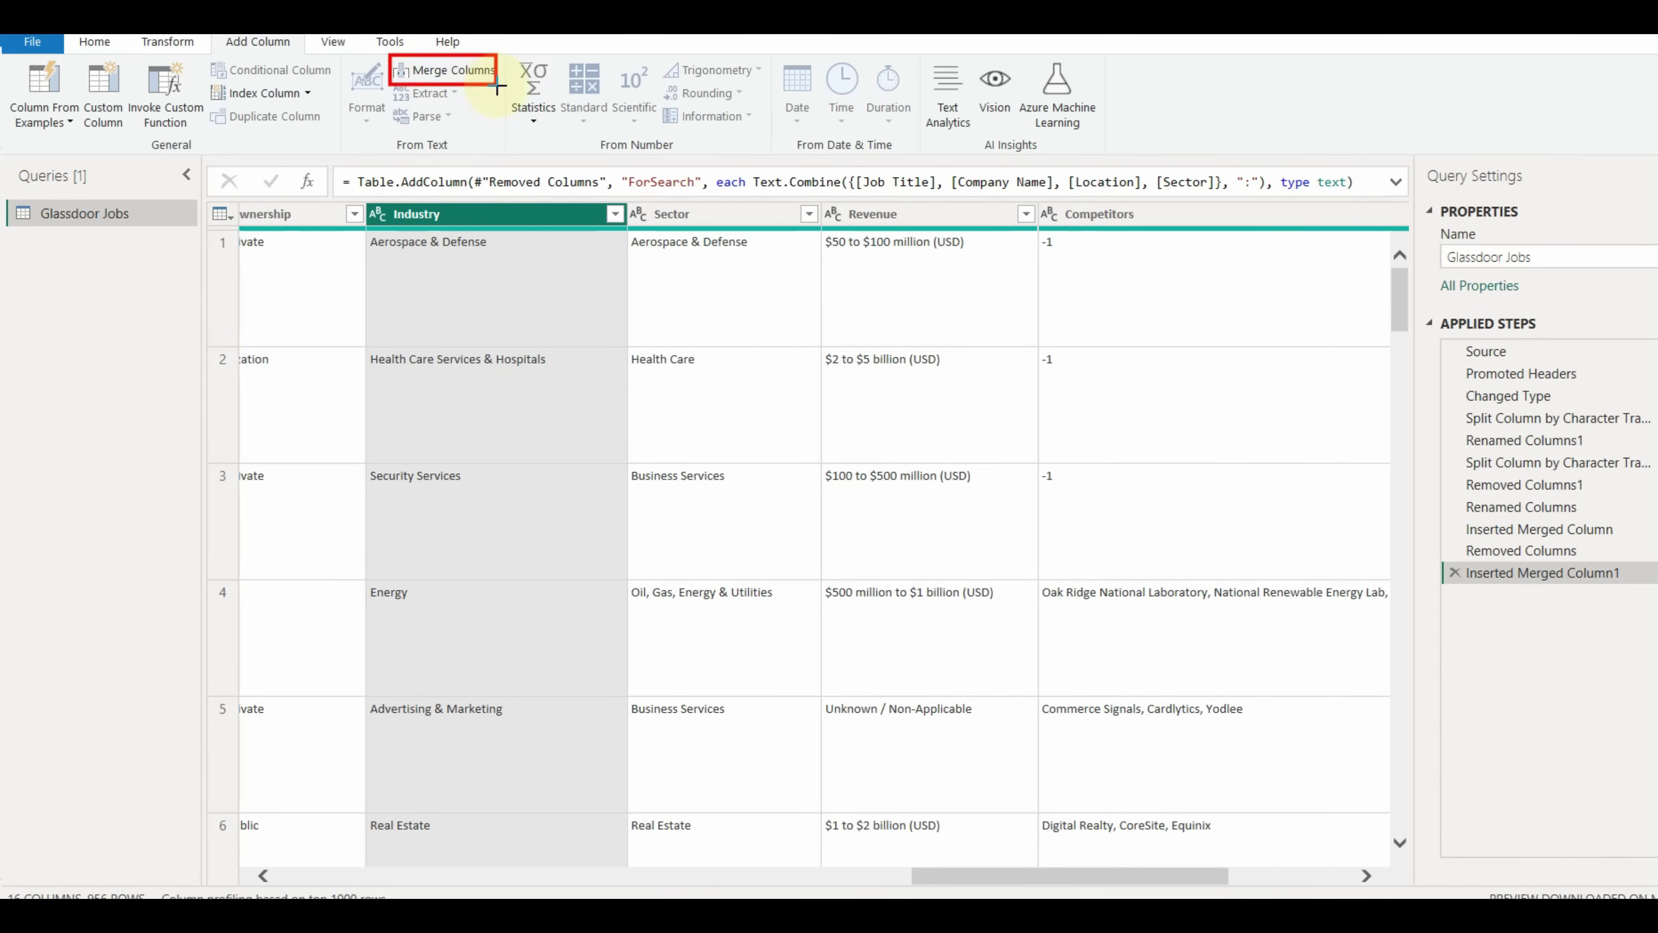
pyautogui.click(443, 71)
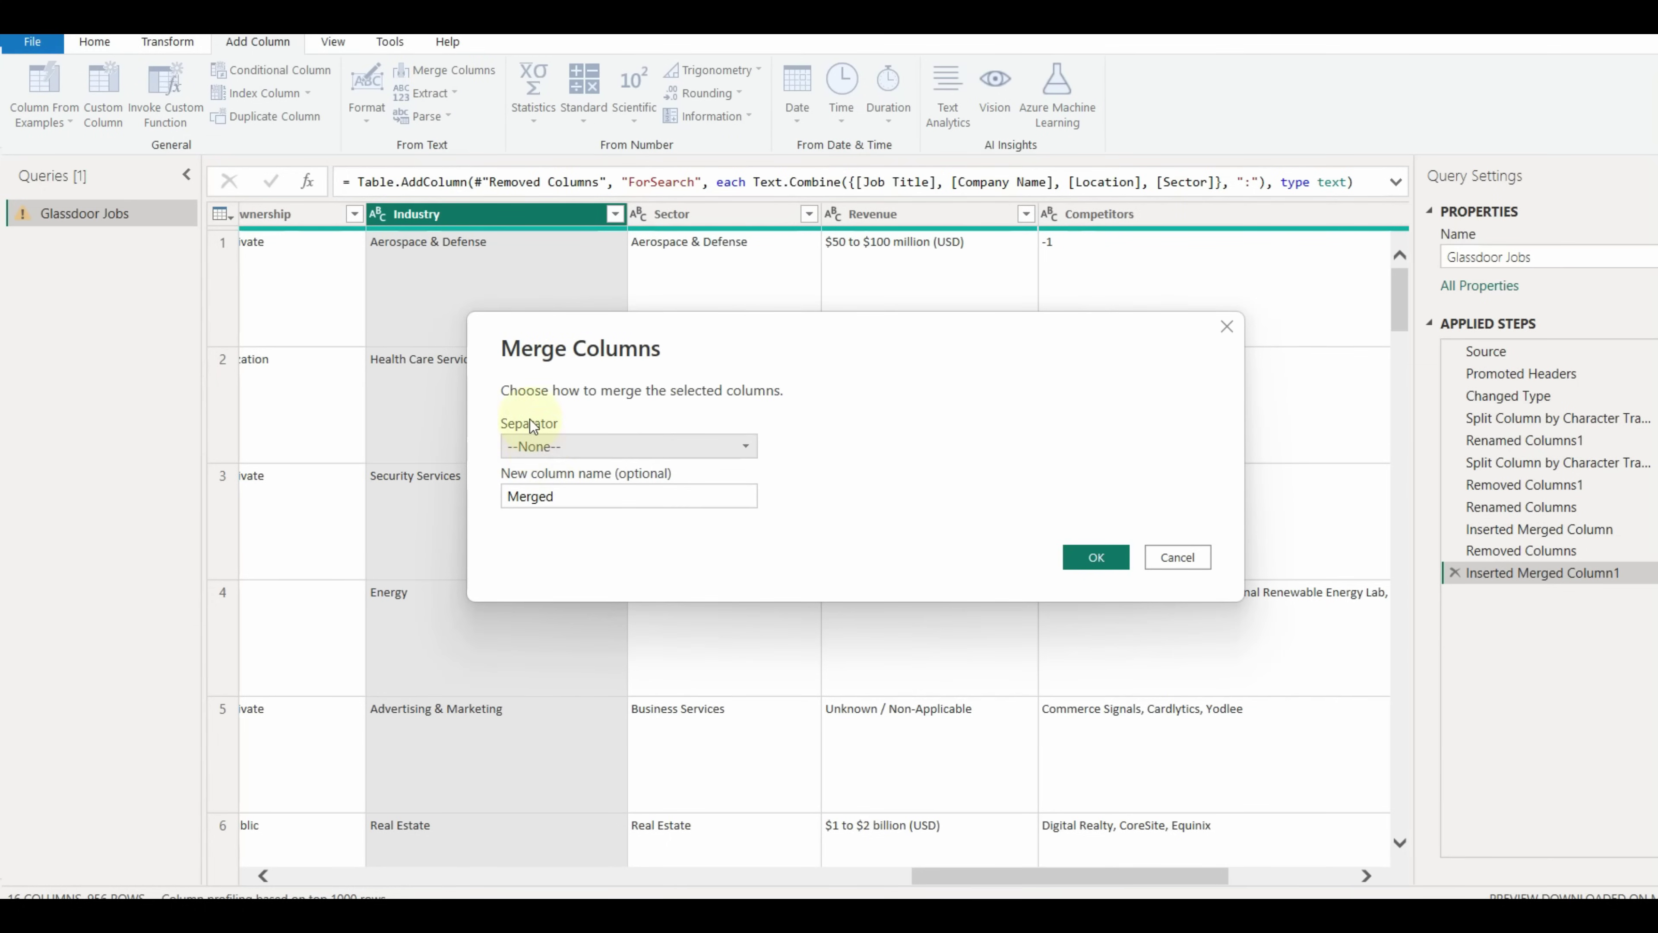
pyautogui.click(540, 446)
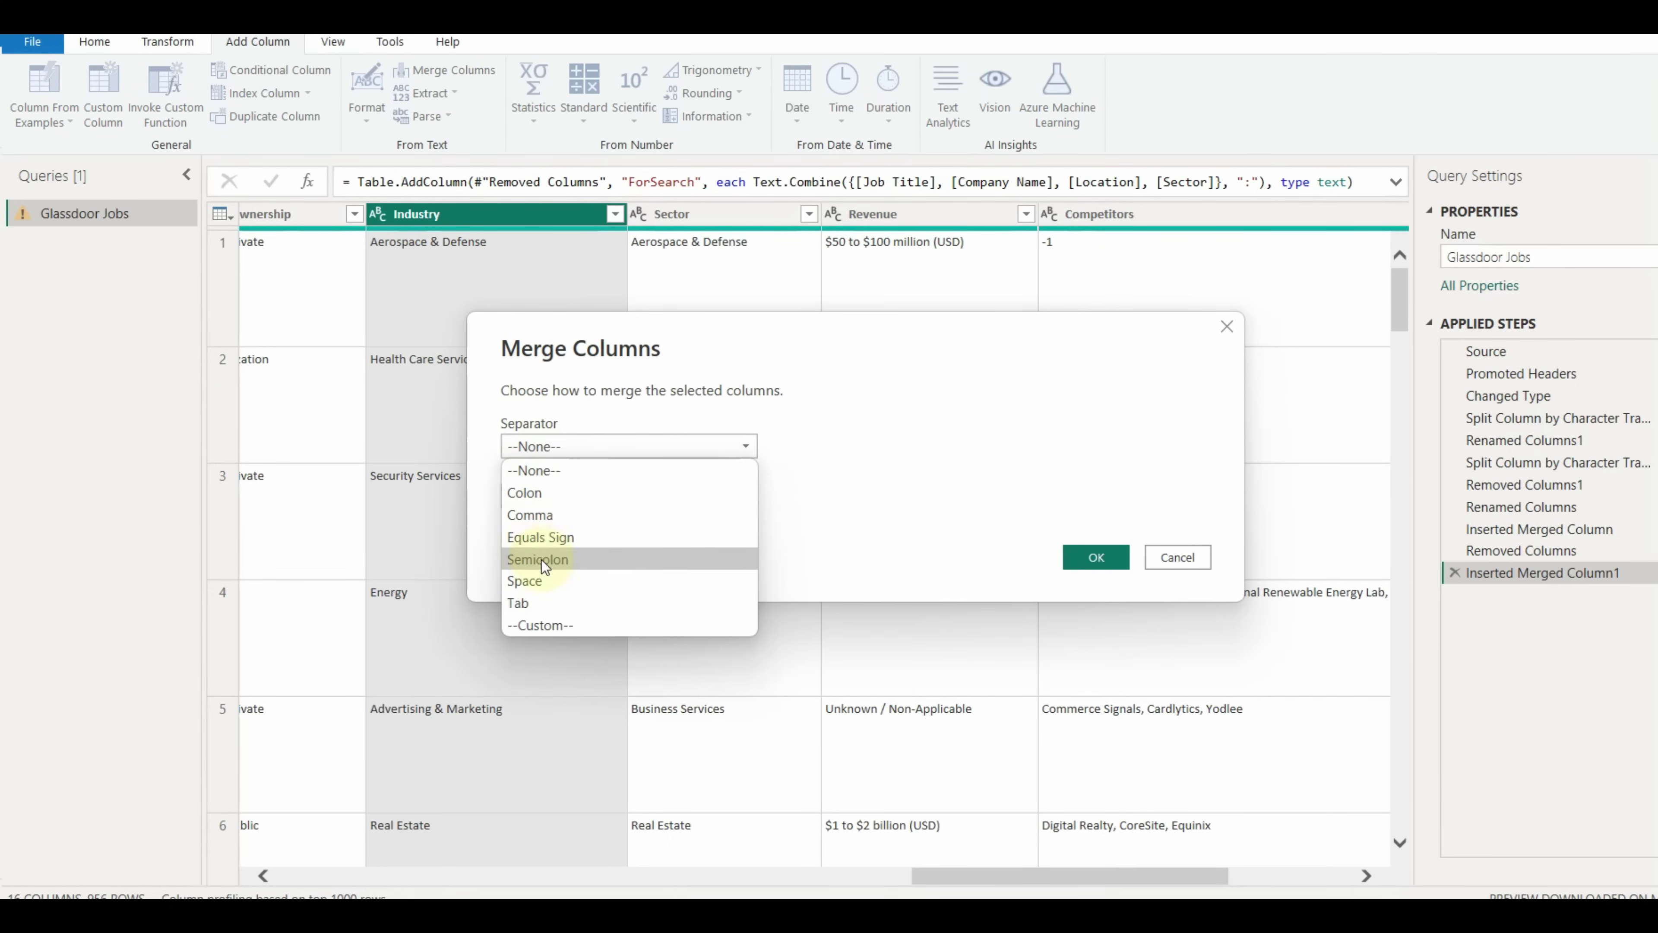
pyautogui.click(543, 494)
pyautogui.doubleClick(545, 496)
pyautogui.write('Searc')
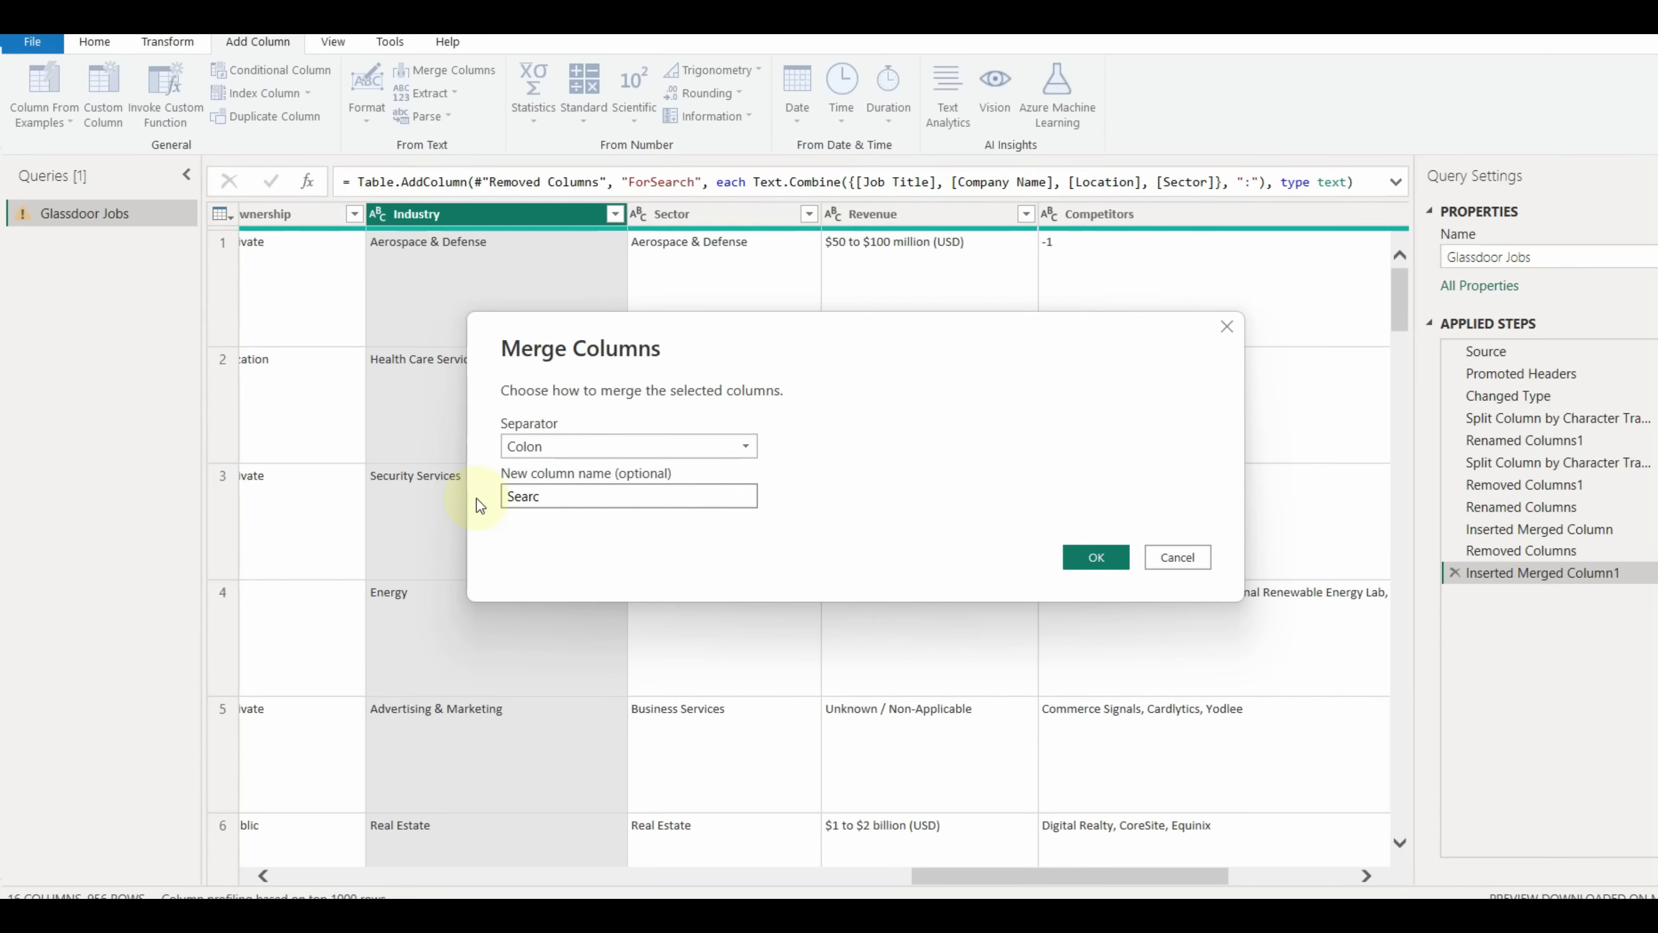
pyautogui.write('h')
pyautogui.press('Home')
pyautogui.write('Col')
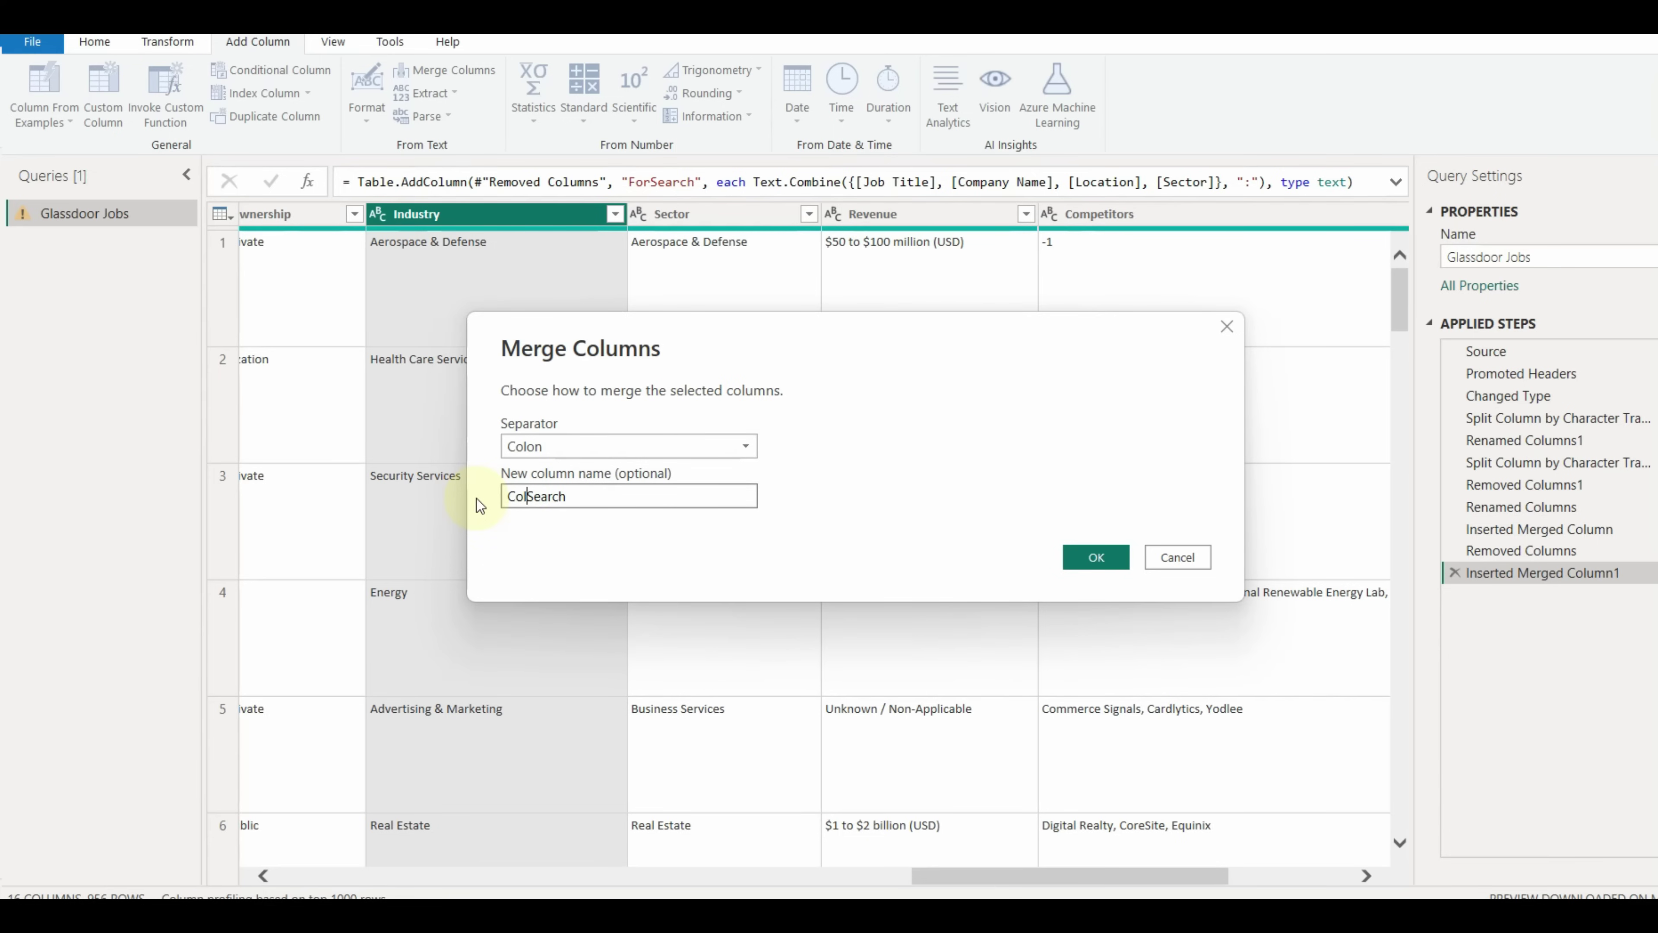
pyautogui.click(1104, 559)
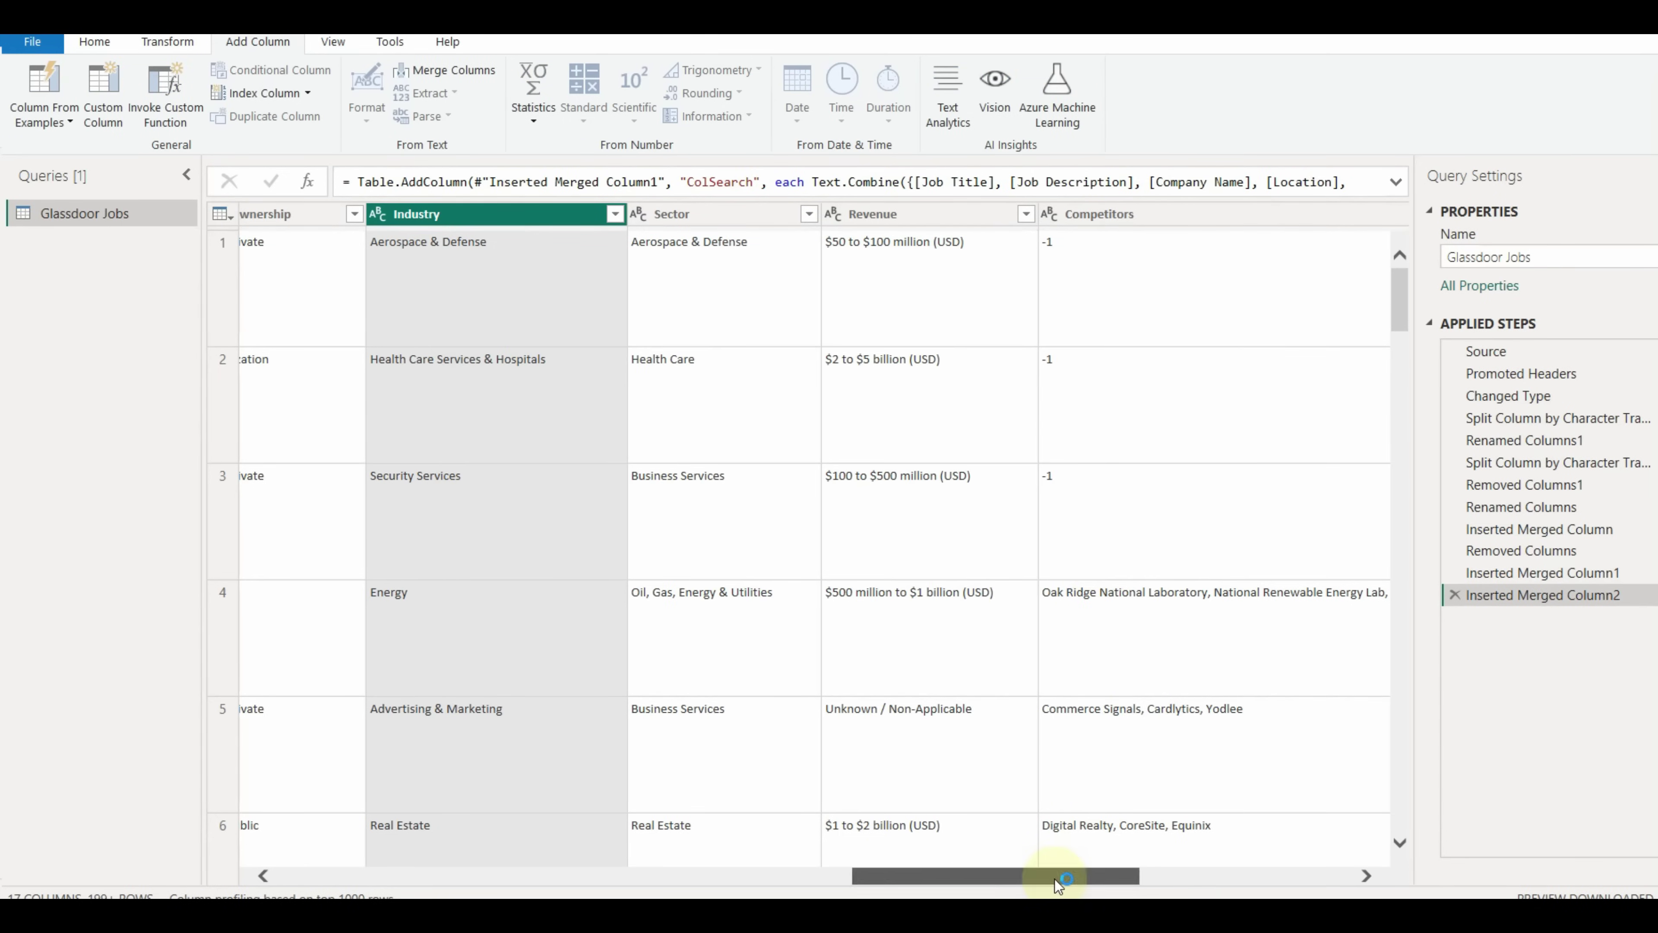
pyautogui.moveTo(1073, 884); pyautogui.dragTo(1286, 882)
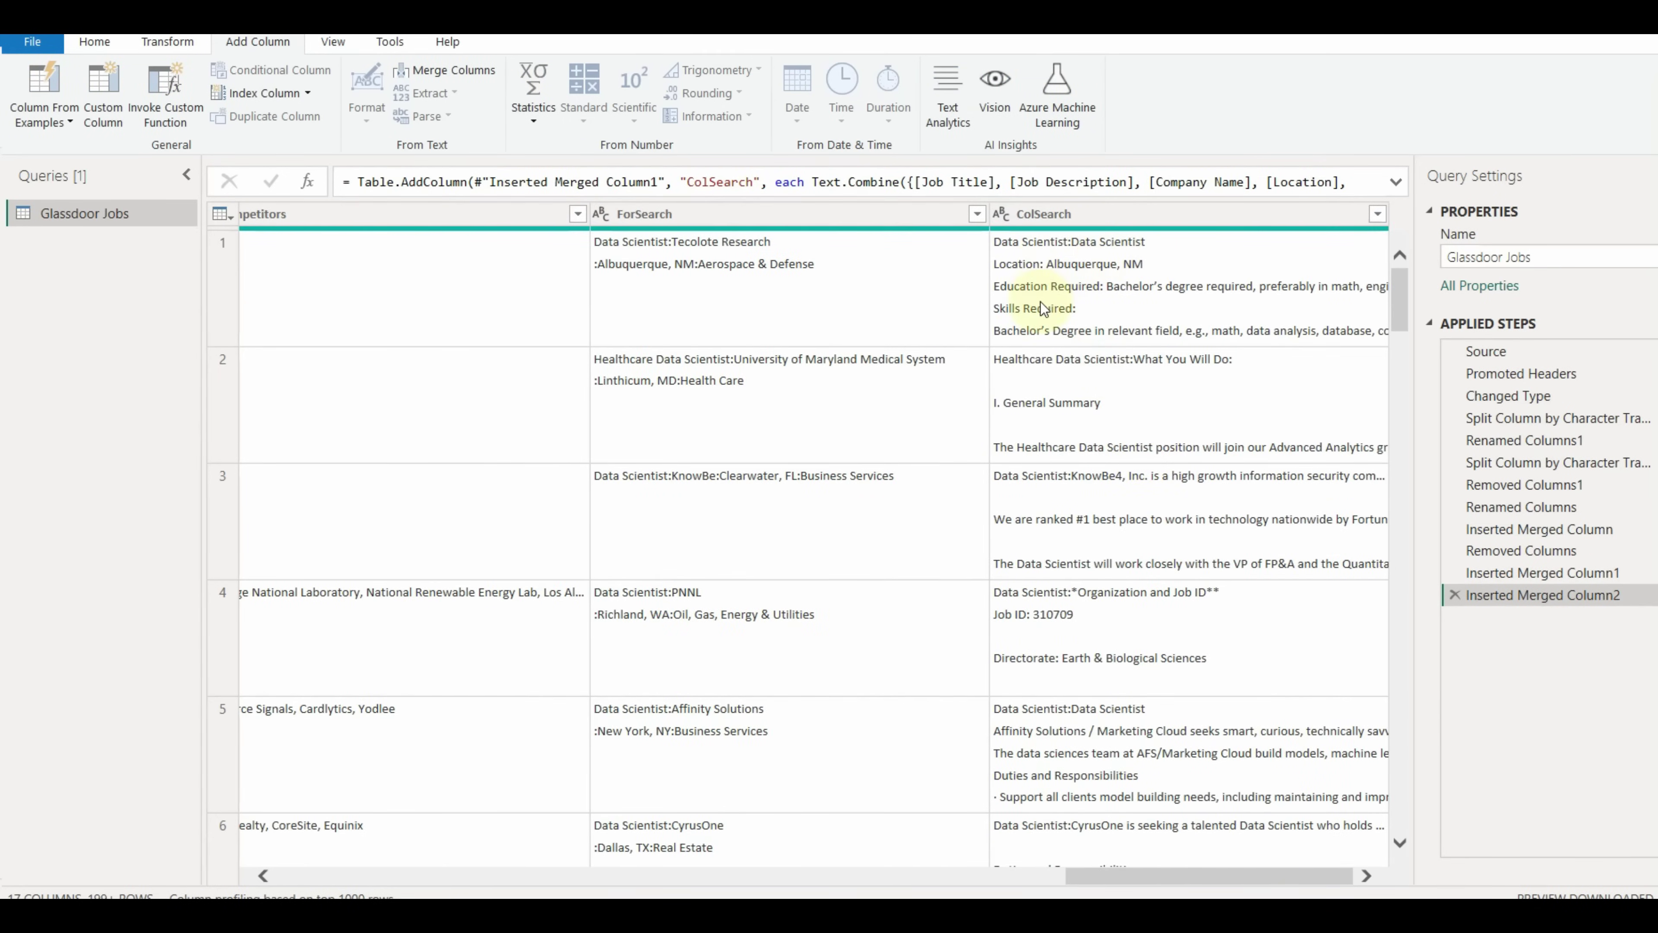
pyautogui.moveTo(1282, 882); pyautogui.dragTo(366, 876)
pyautogui.click(95, 41)
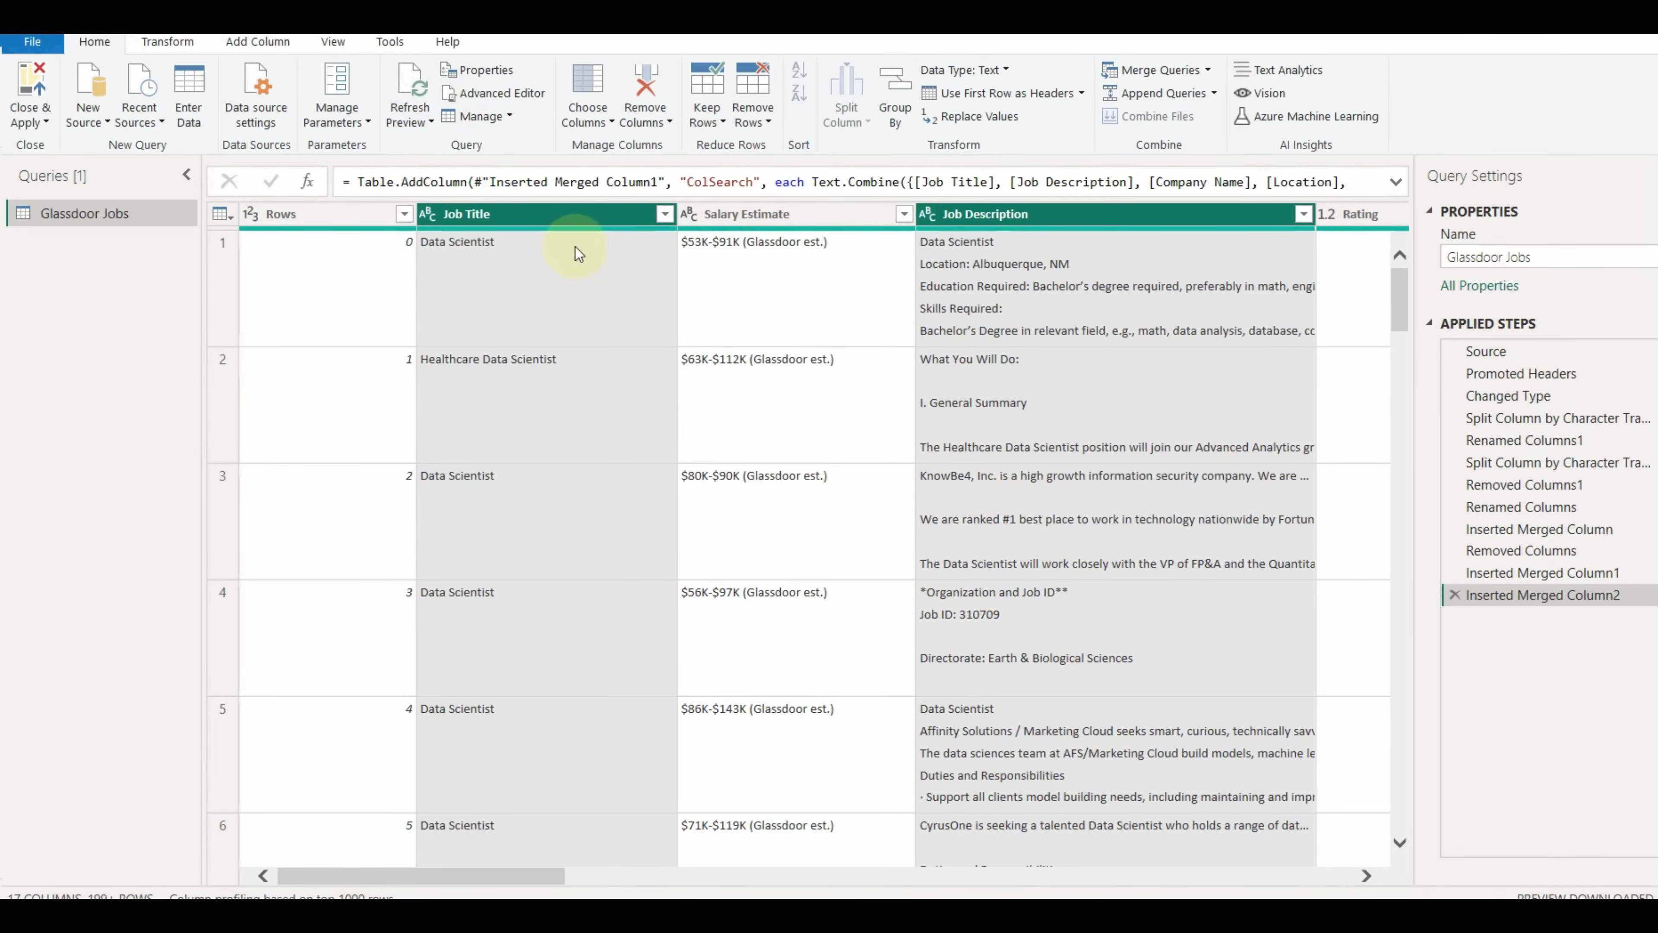
pyautogui.click(515, 214)
pyautogui.keyDown('ctrl'); pyautogui.click(731, 214); pyautogui.keyUp('ctrl')
pyautogui.keyDown('ctrl'); pyautogui.click(1032, 216); pyautogui.keyUp('ctrl')
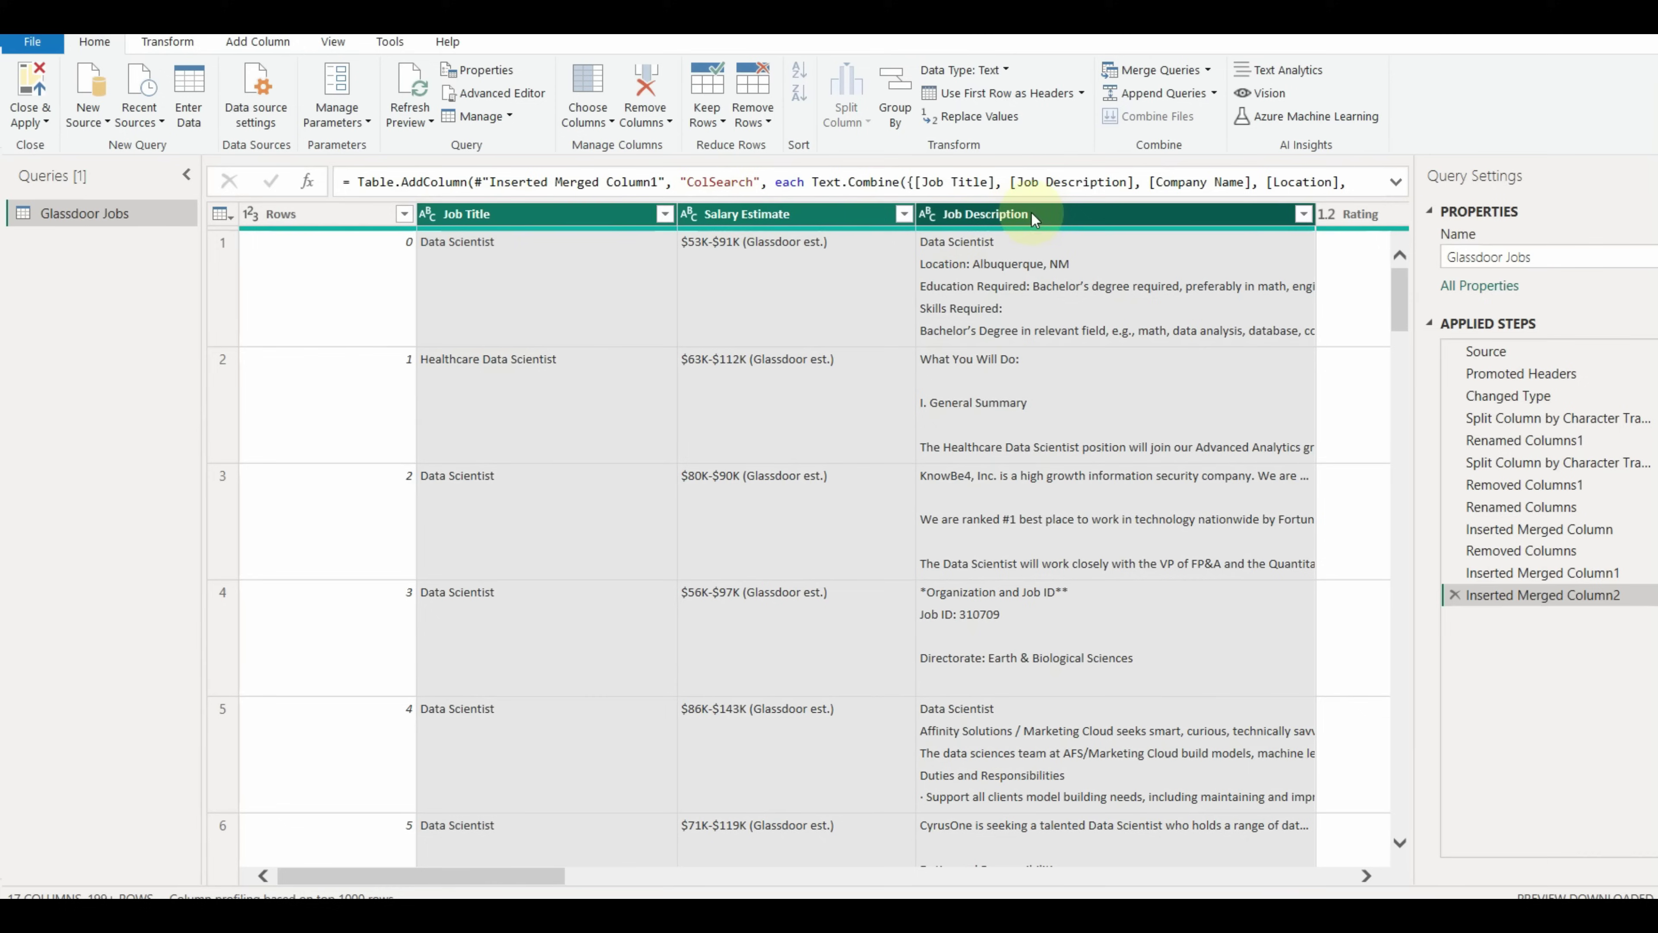
pyautogui.rightClick(969, 215)
pyautogui.click(1028, 481)
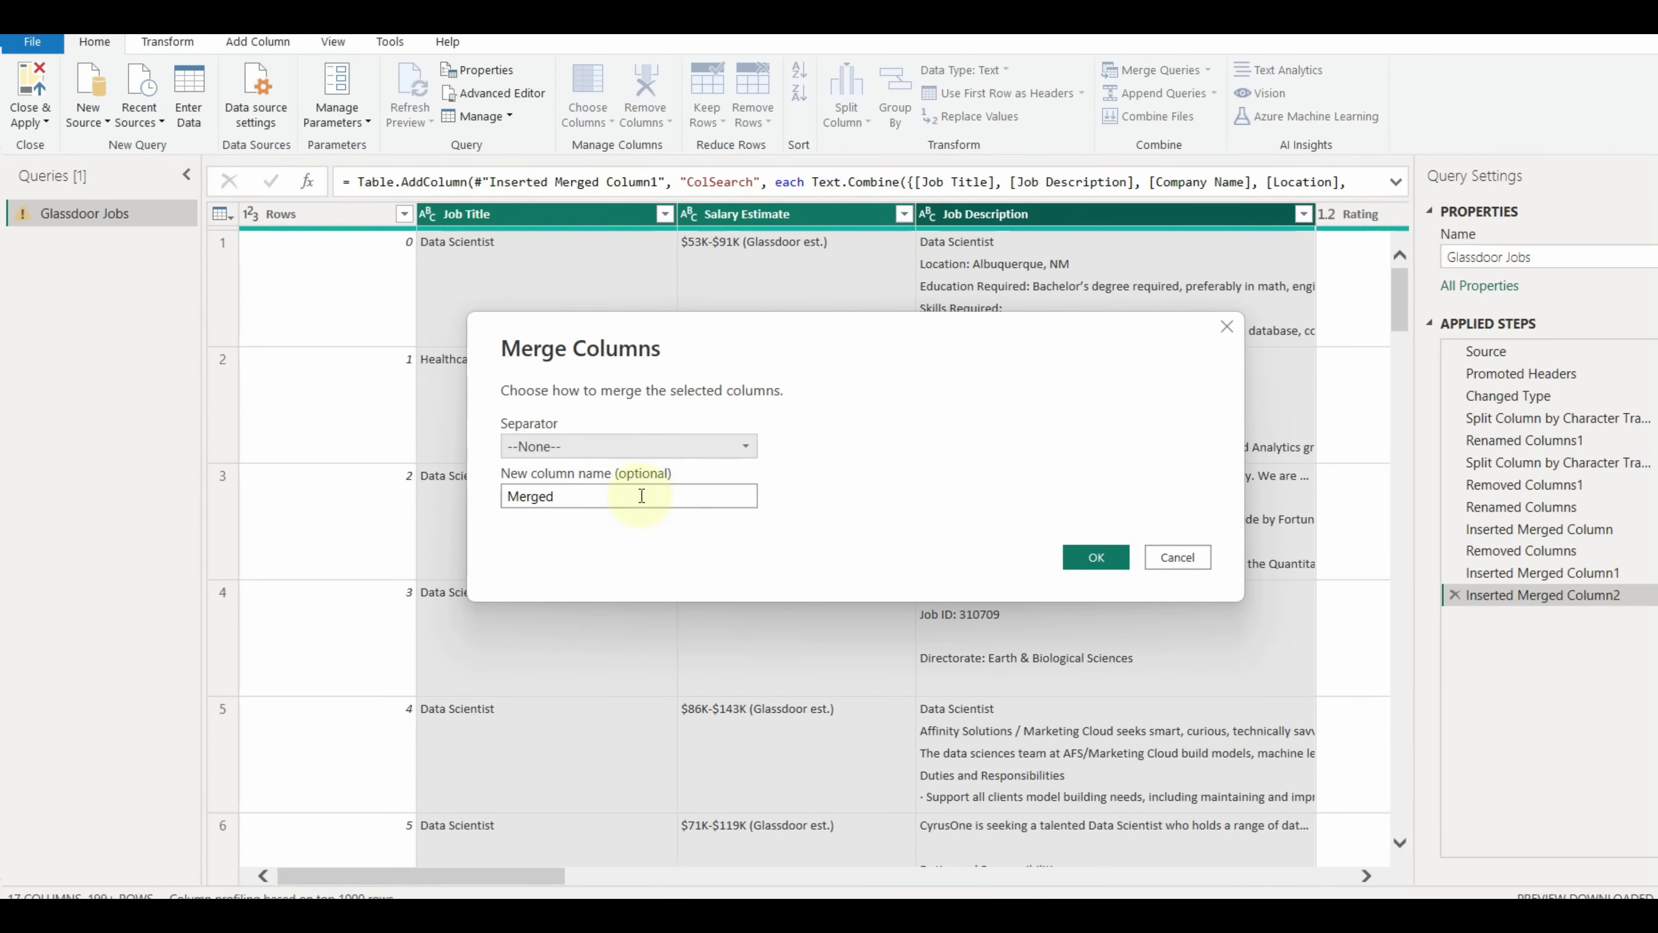
pyautogui.click(1095, 556)
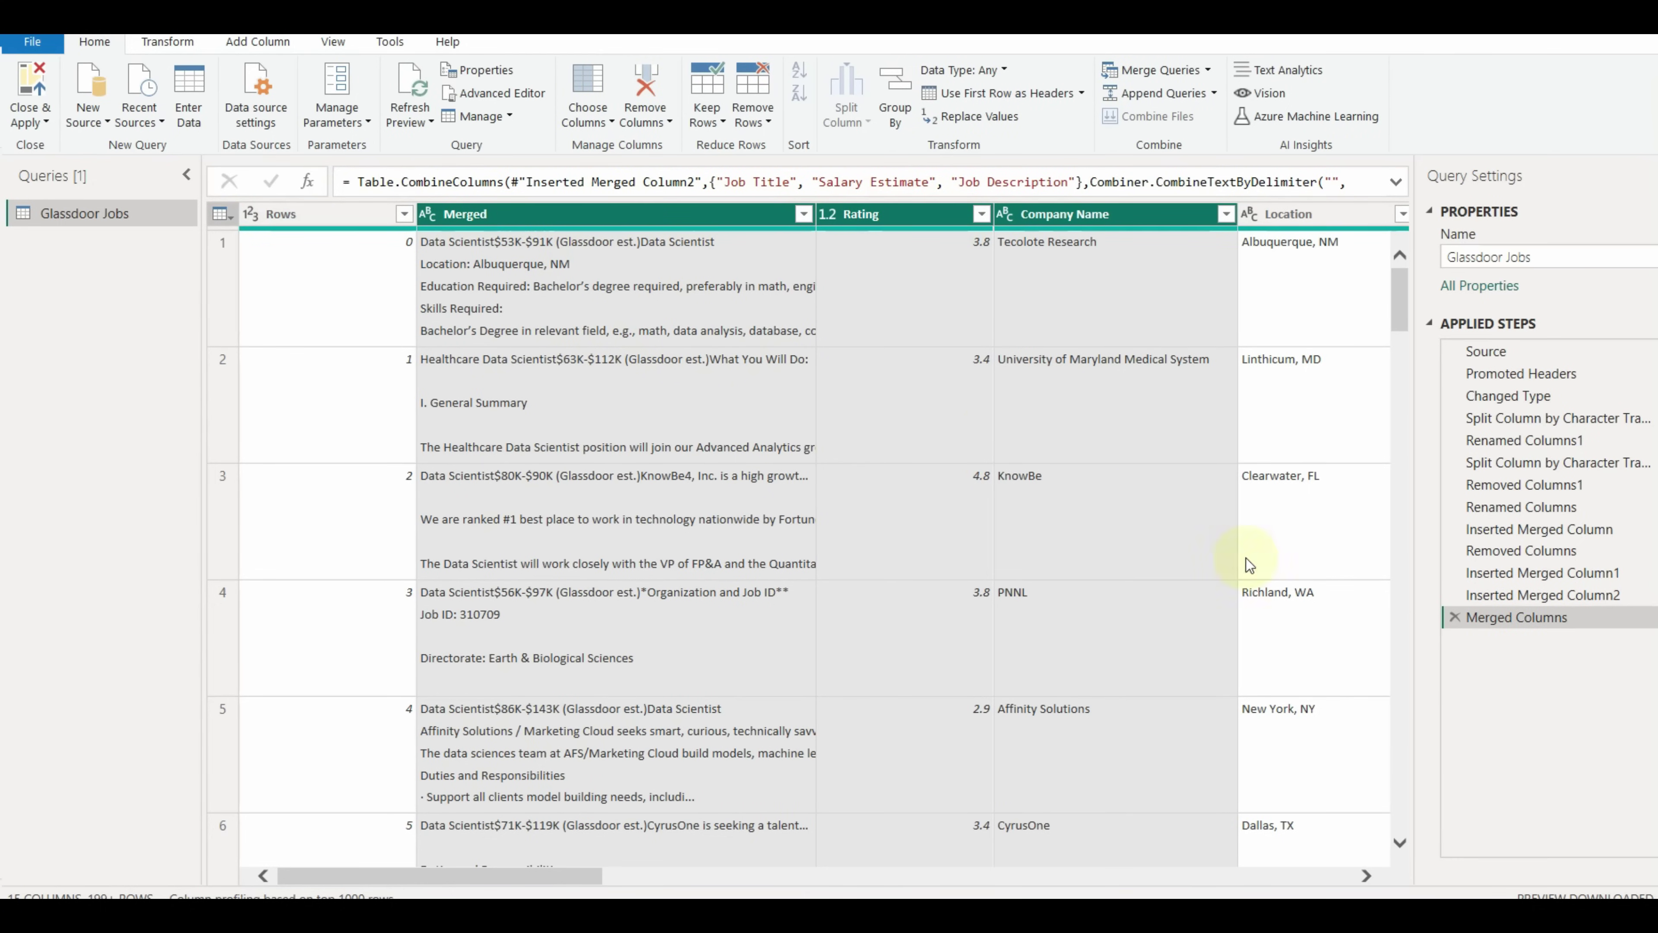
pyautogui.click(1455, 617)
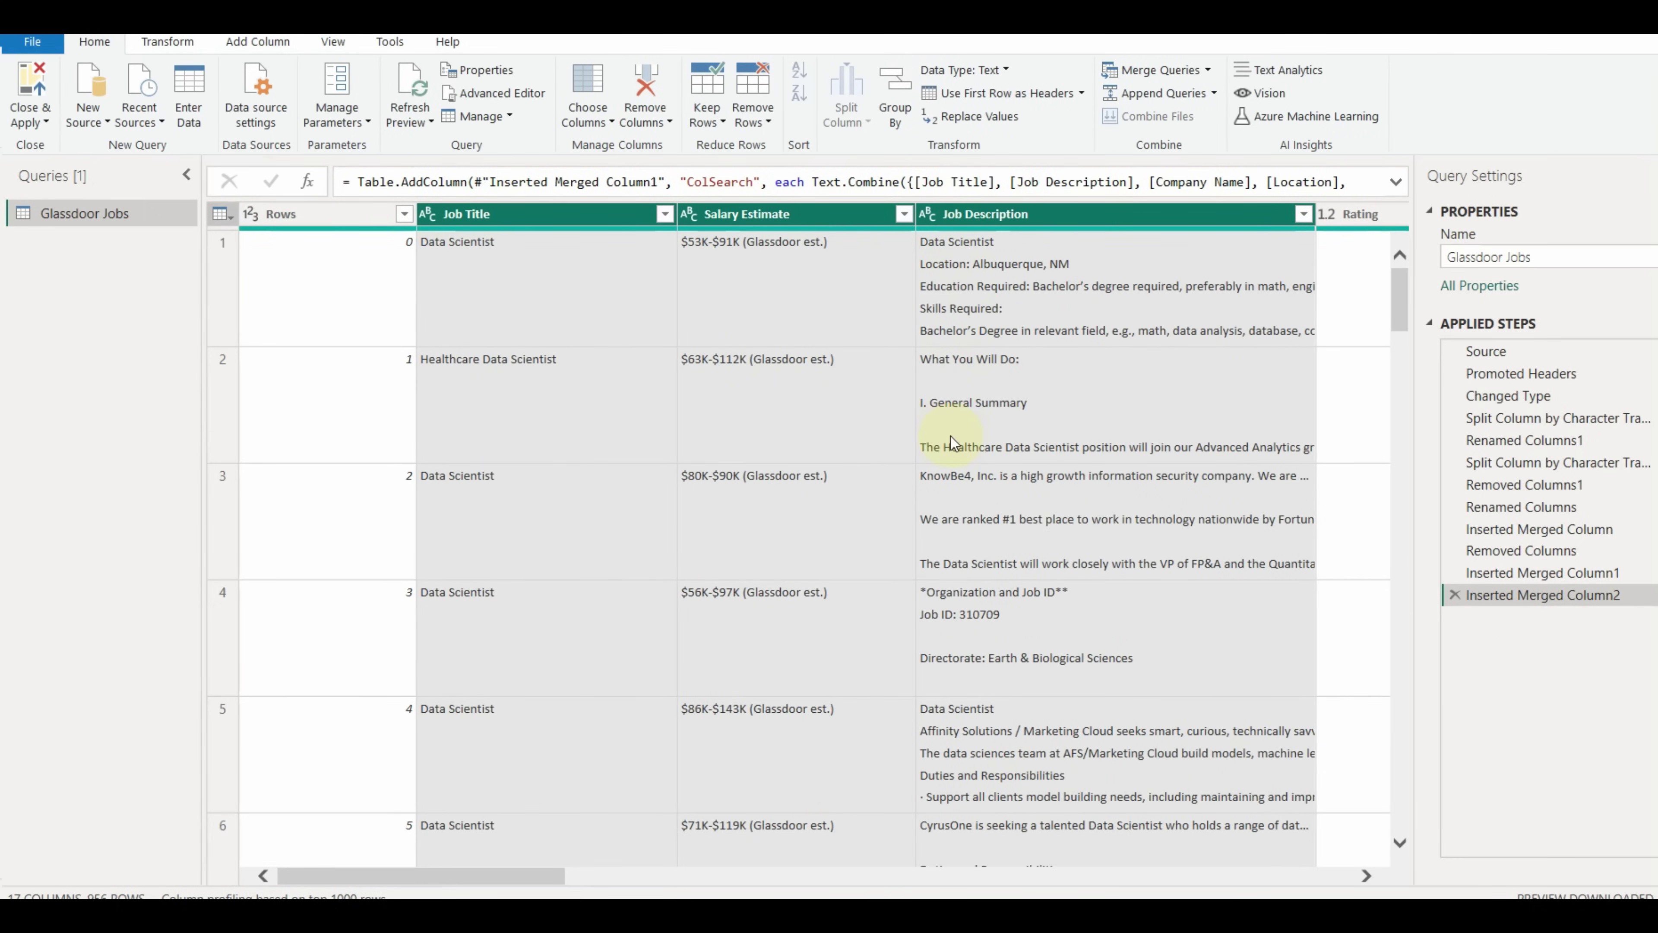
pyautogui.click(255, 43)
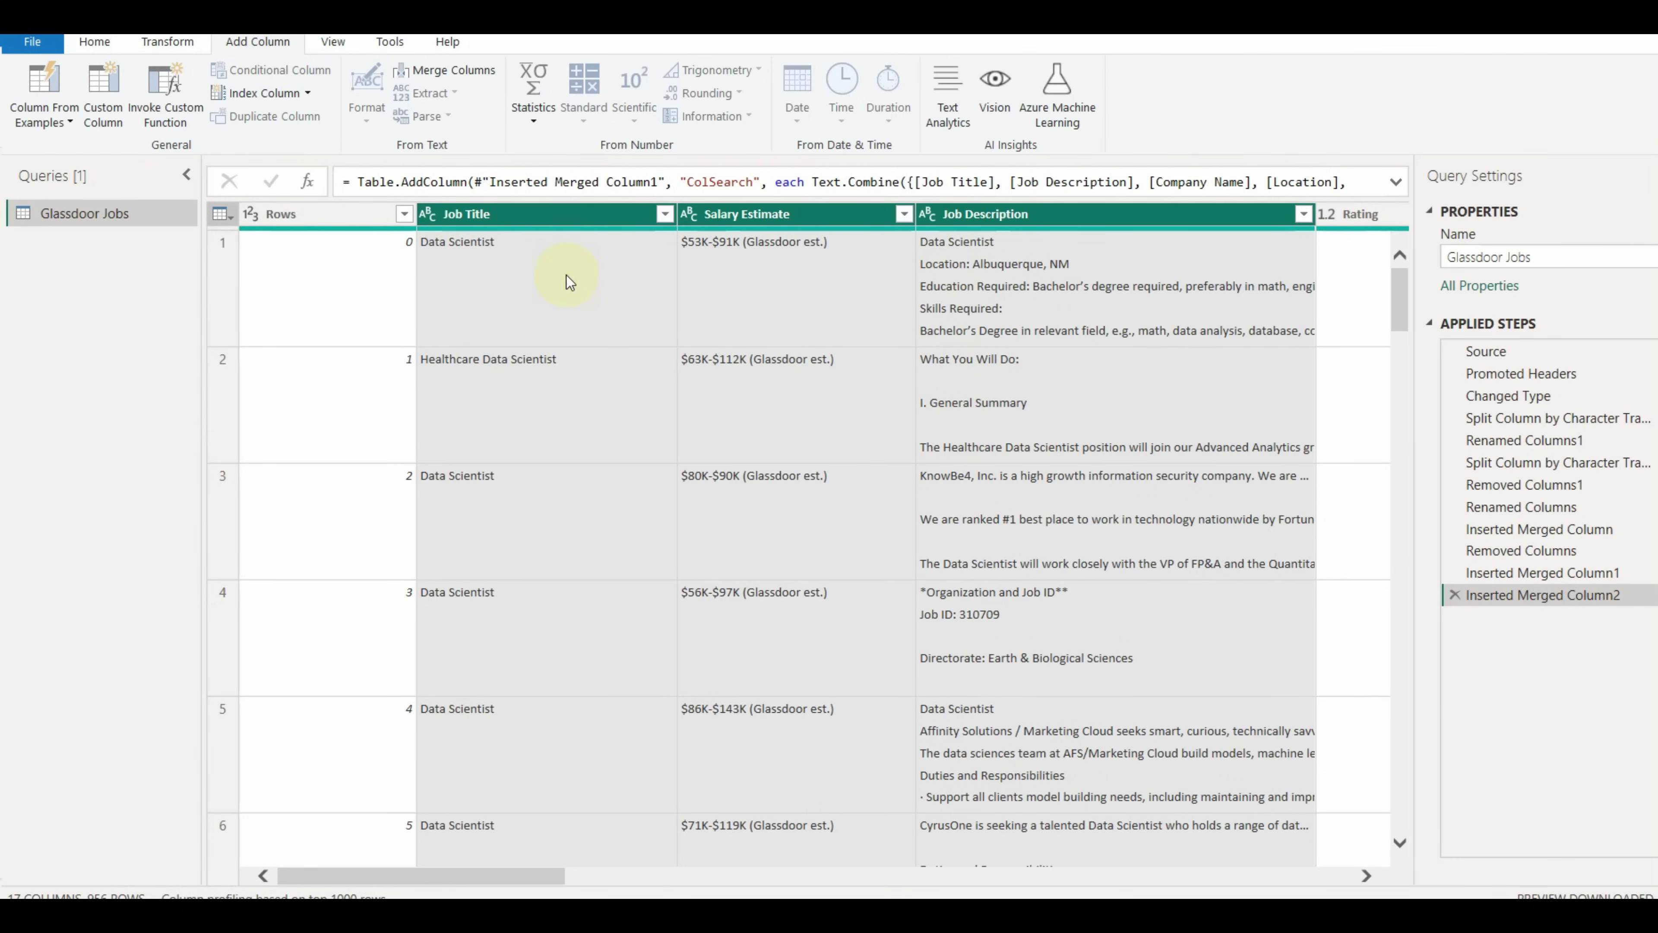
pyautogui.scroll(2, 37, 120)
pyautogui.click(40, 121)
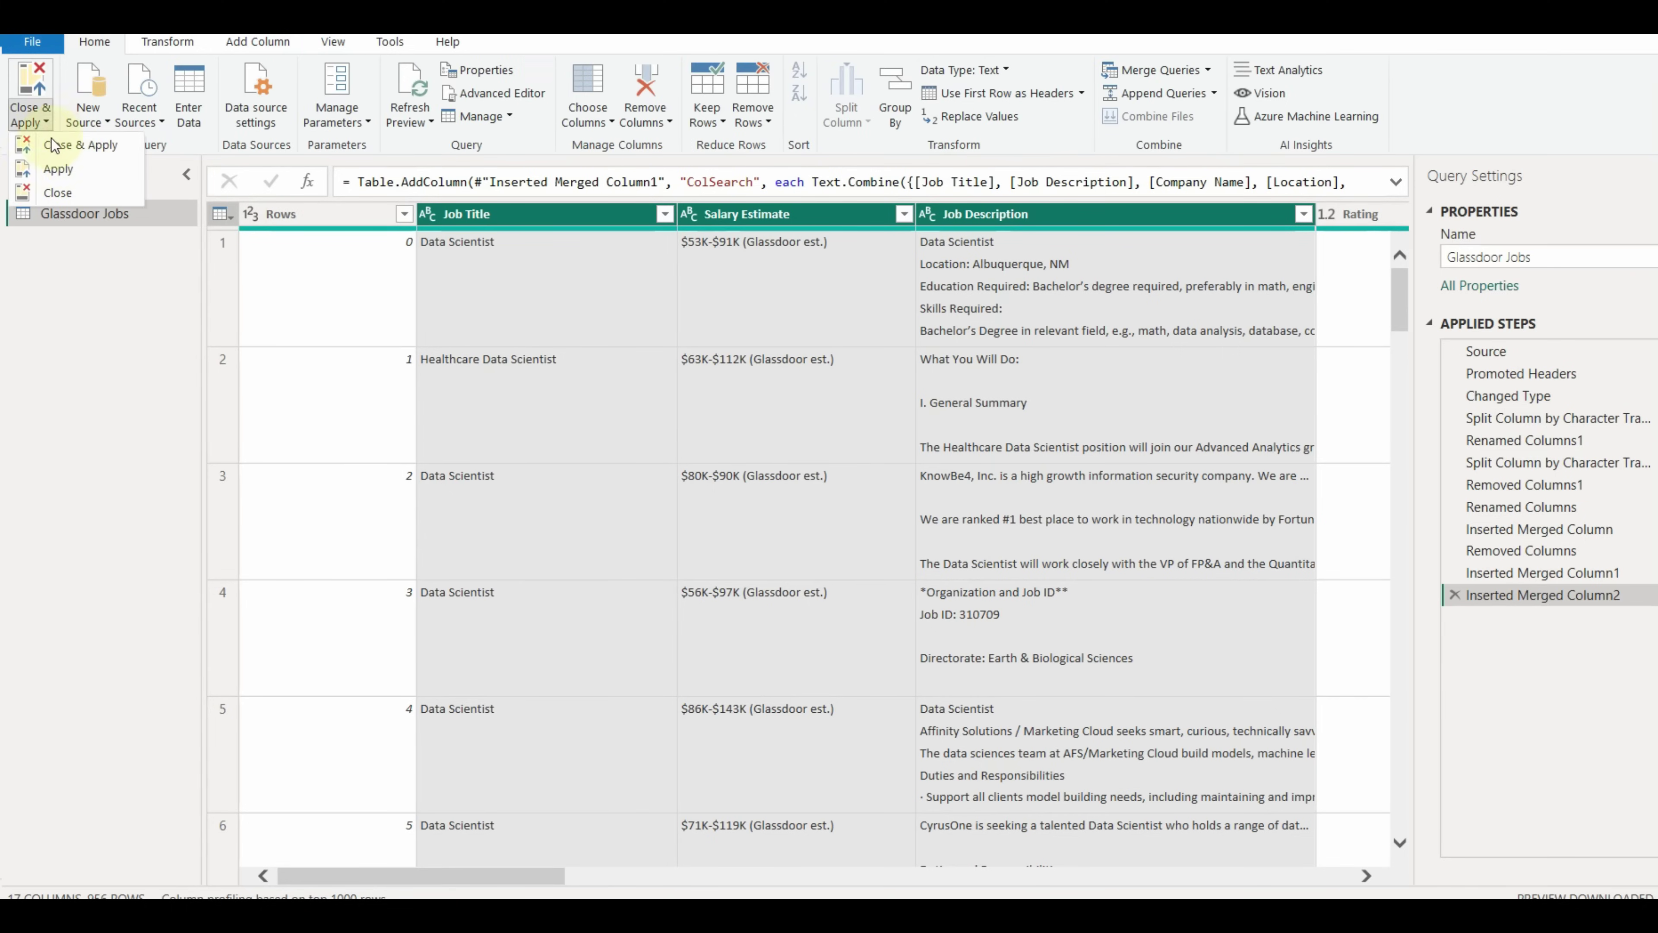
# Apply the query changes, then on Page 4 search HP across Company Name, Job Title and Location.
pyautogui.click(523, 273)
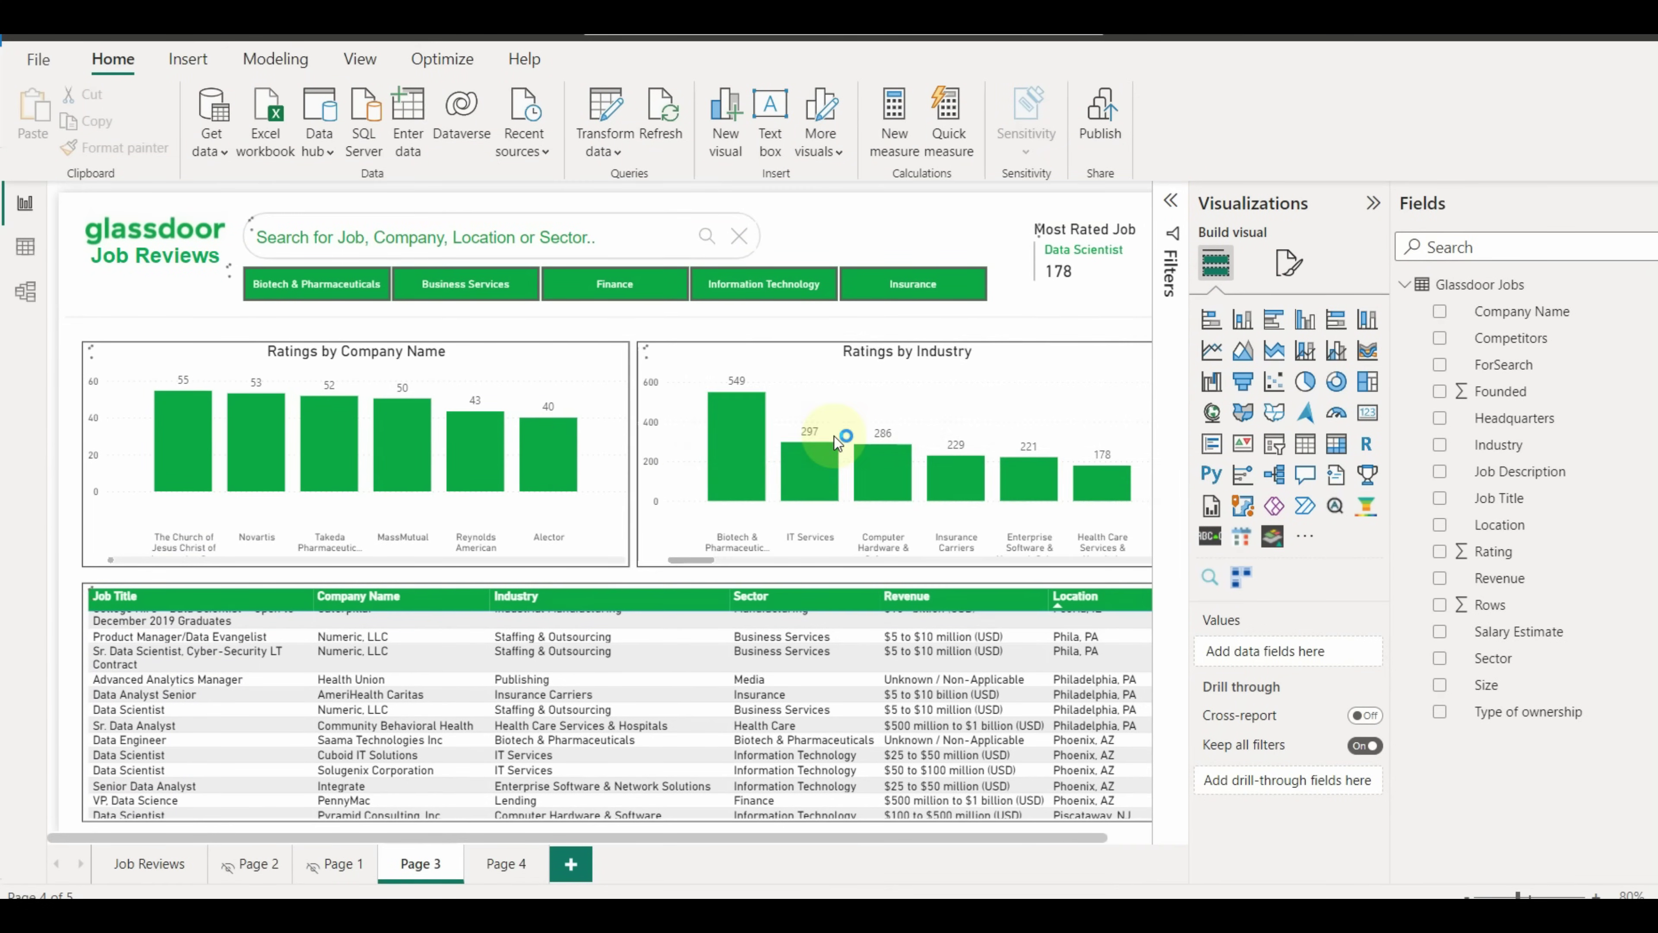
pyautogui.click(504, 863)
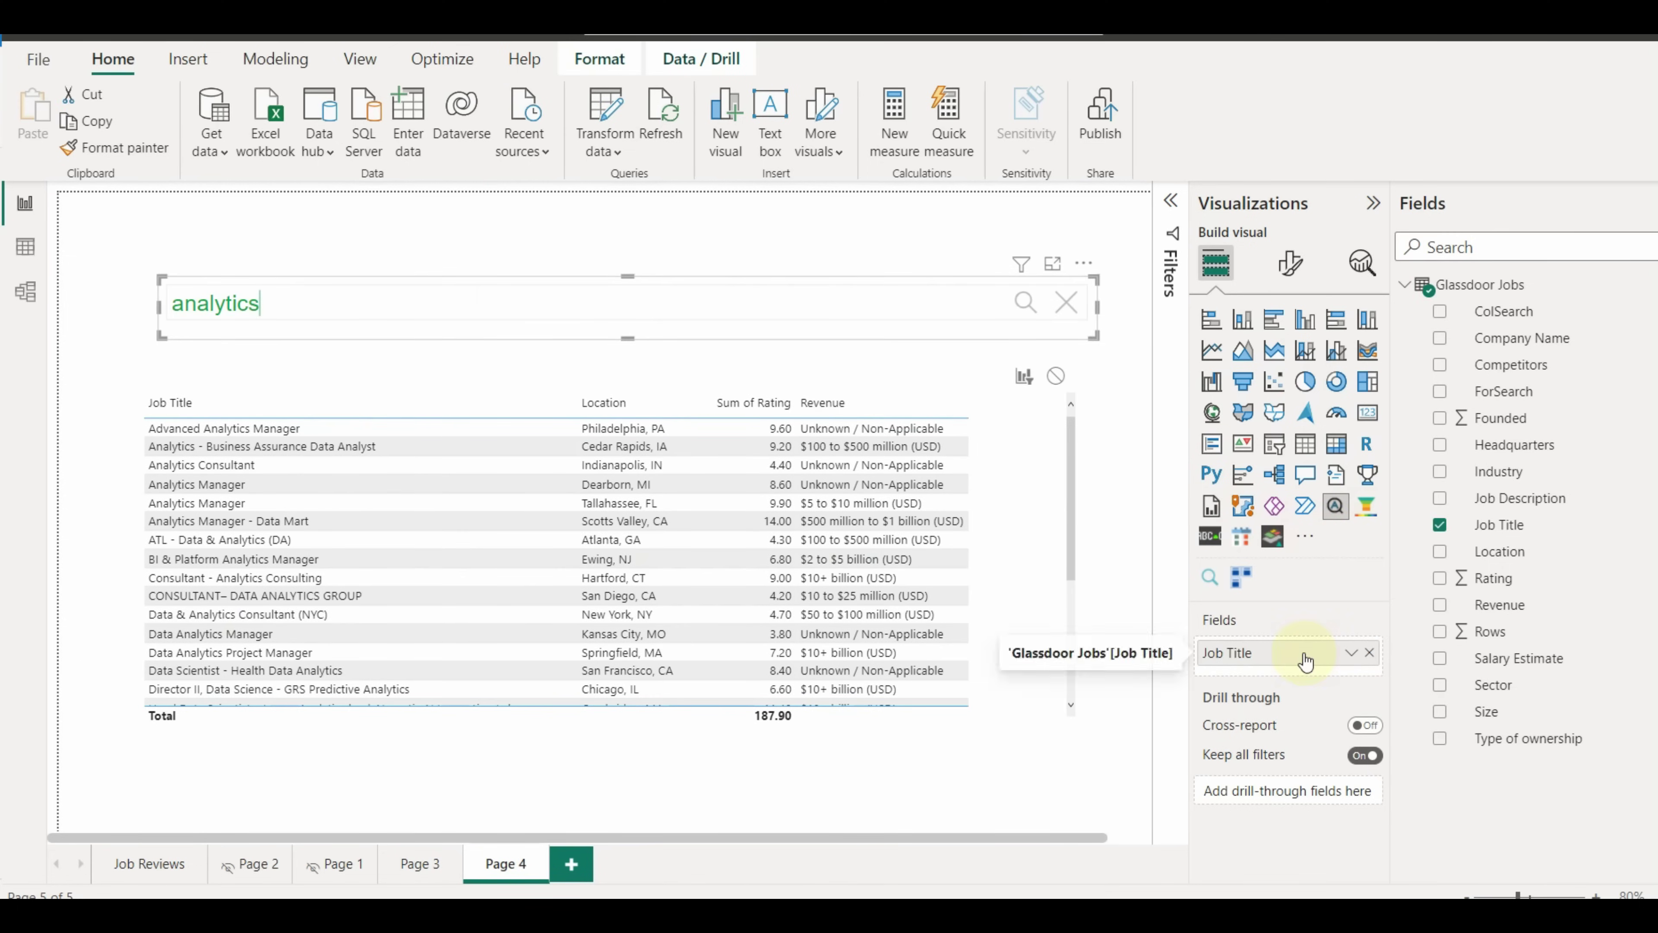
pyautogui.moveTo(1499, 315); pyautogui.dragTo(1331, 659)
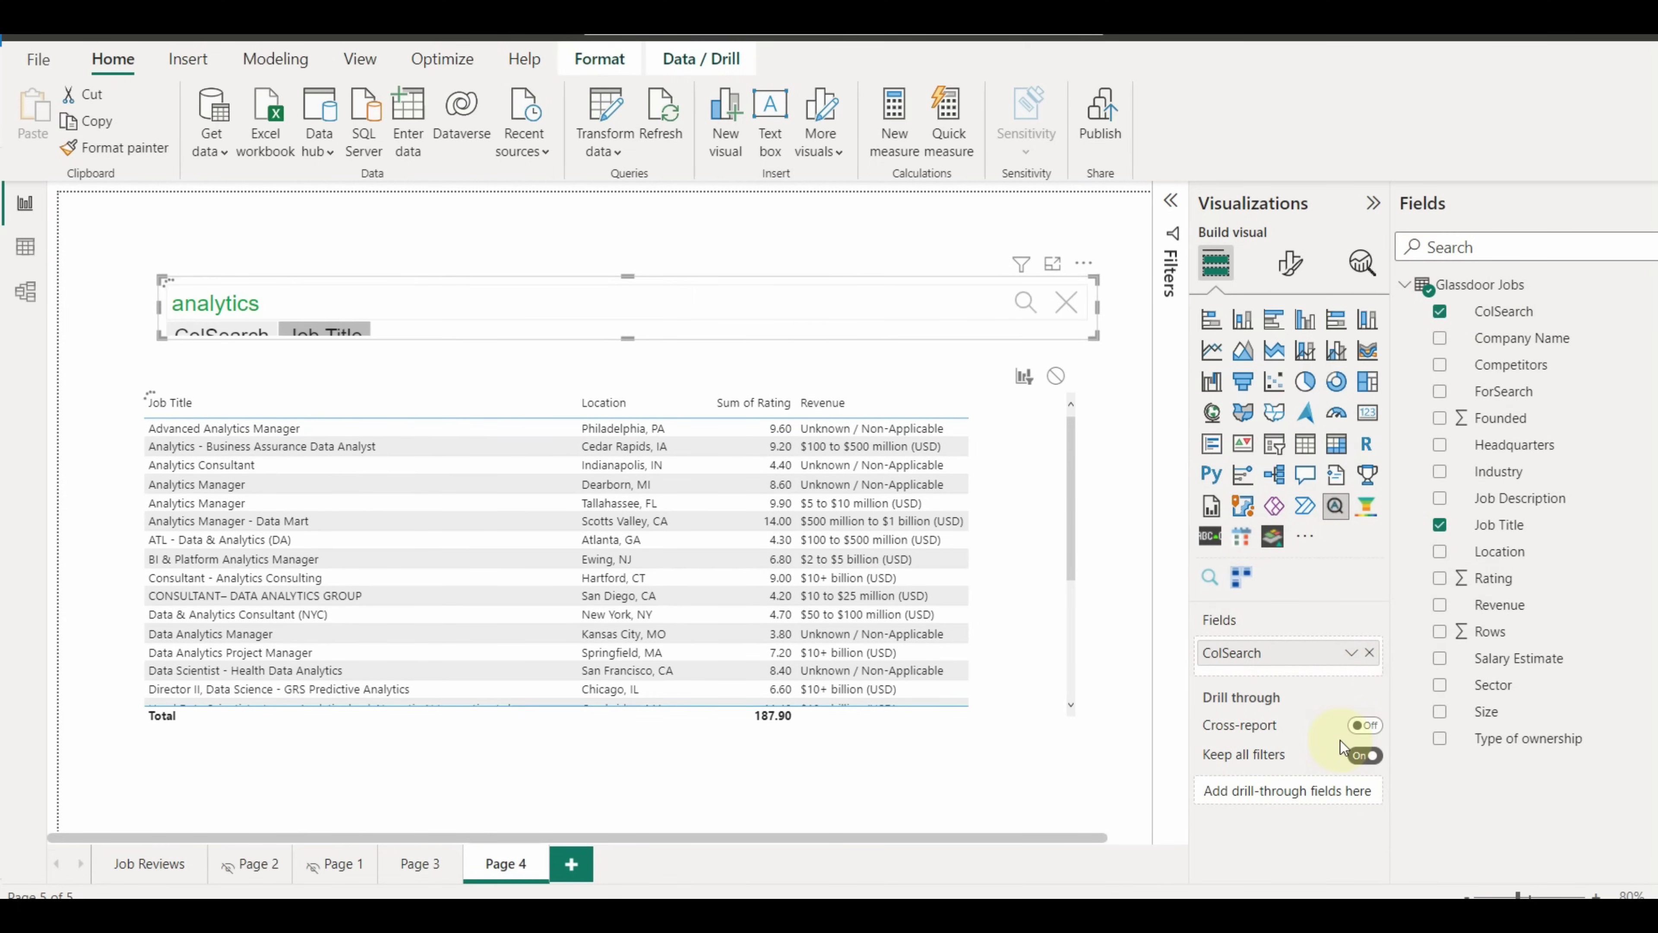
pyautogui.click(1440, 339)
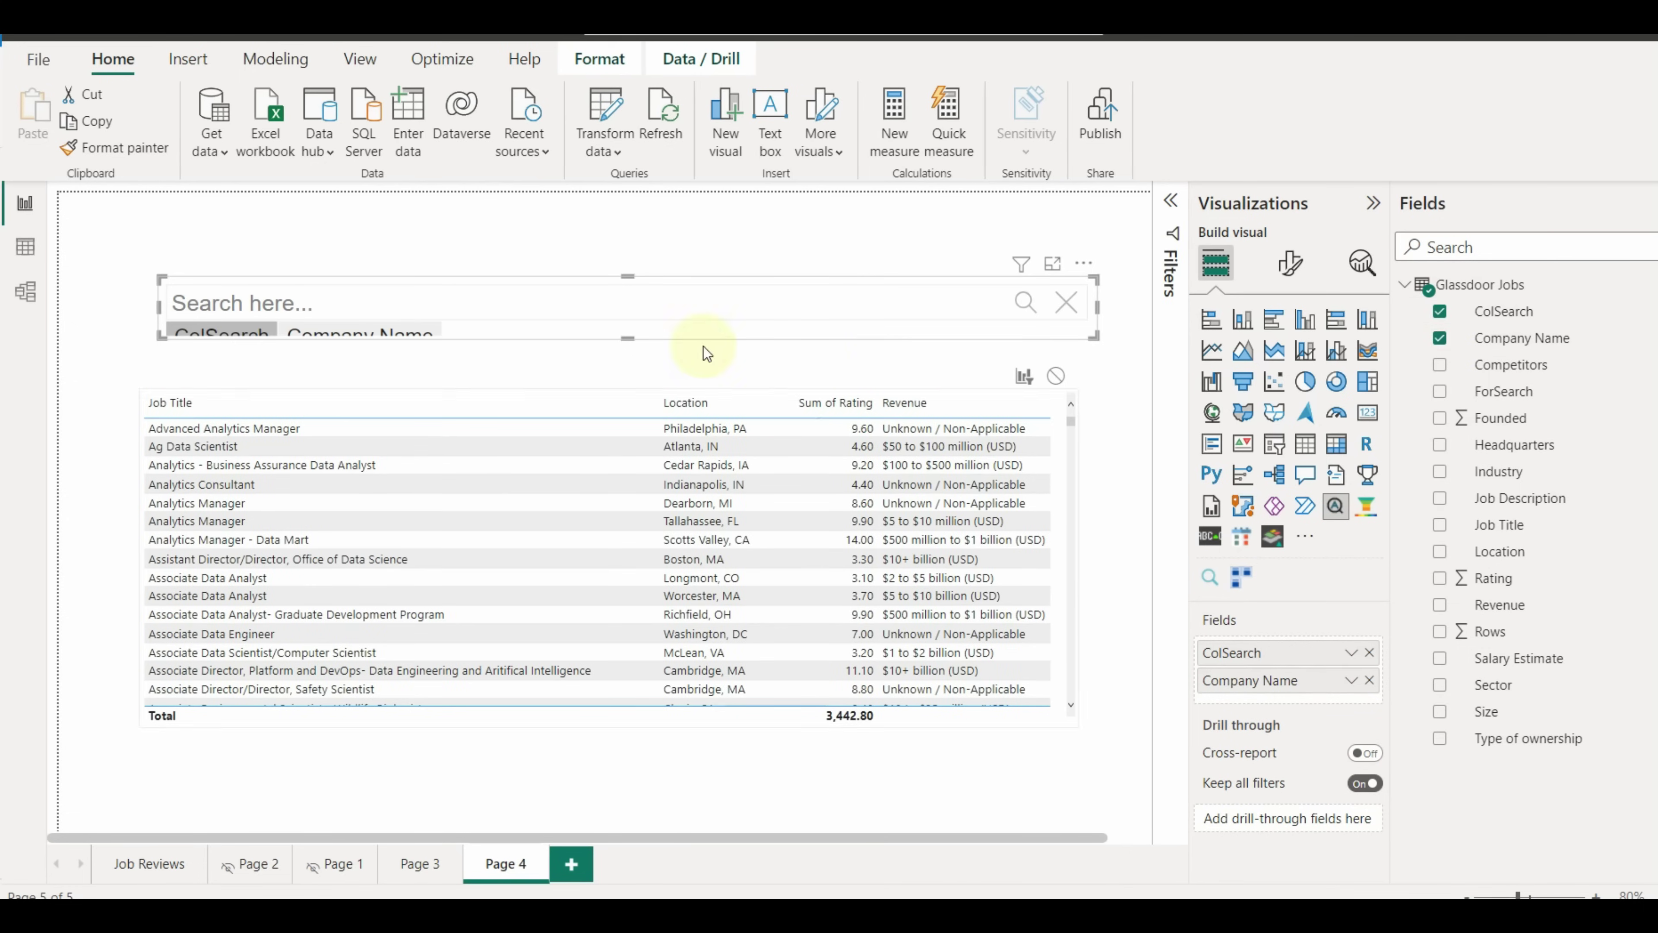
pyautogui.click(221, 344)
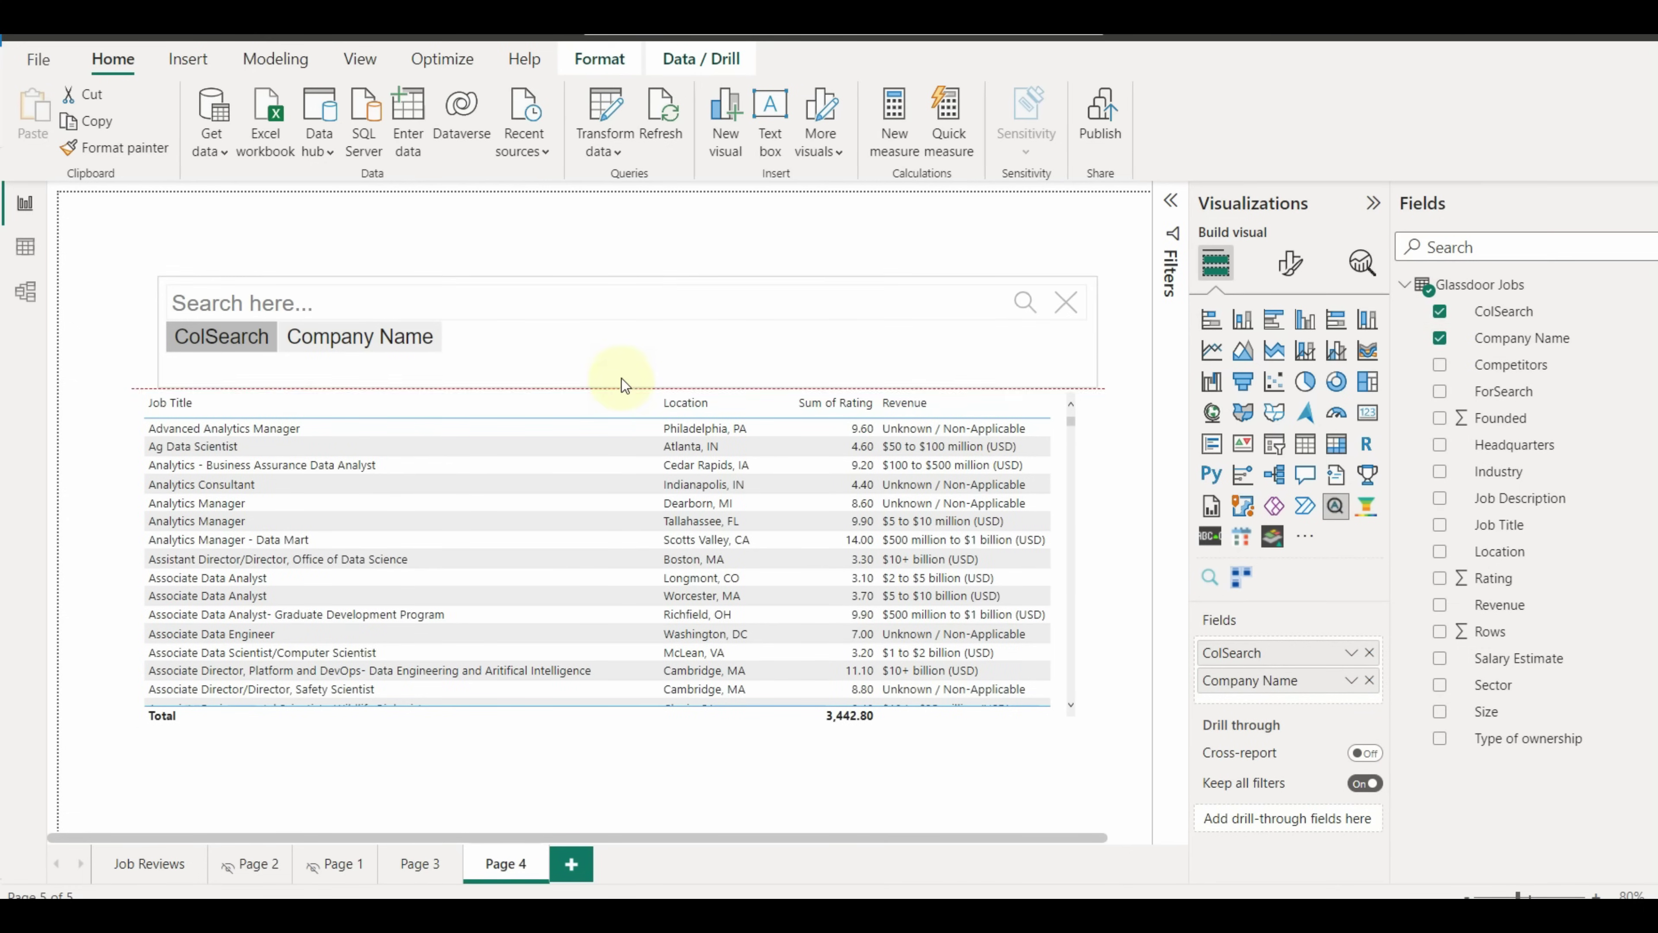
pyautogui.moveTo(637, 282); pyautogui.dragTo(629, 248)
pyautogui.click(1440, 525)
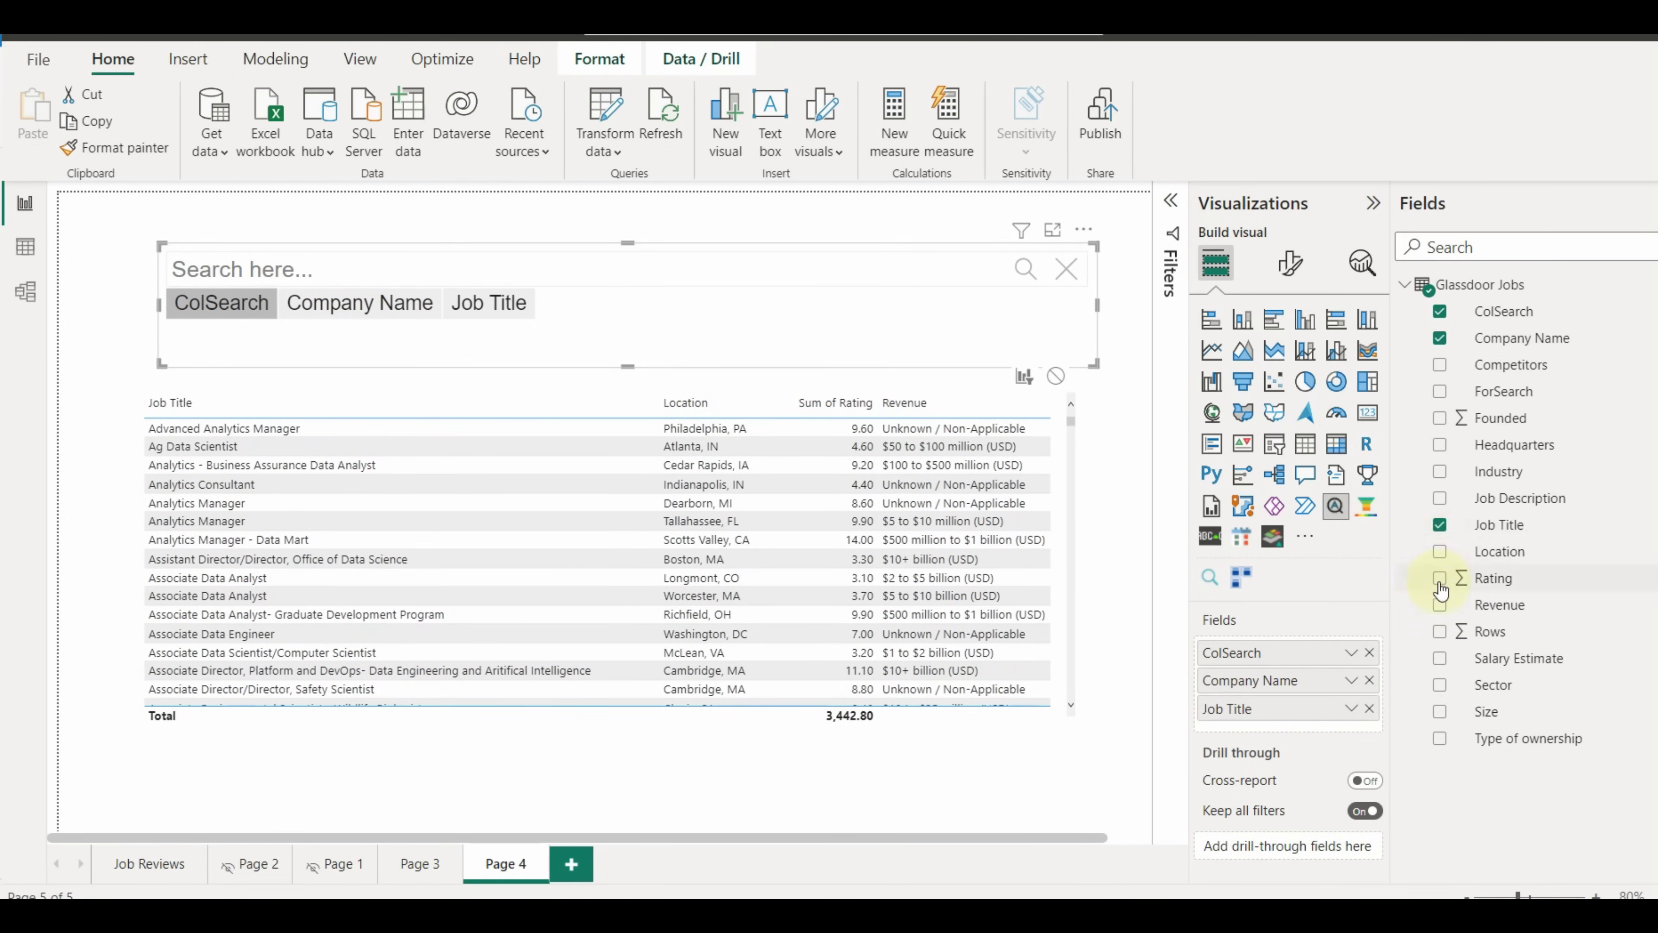
pyautogui.click(1440, 552)
pyautogui.click(1368, 653)
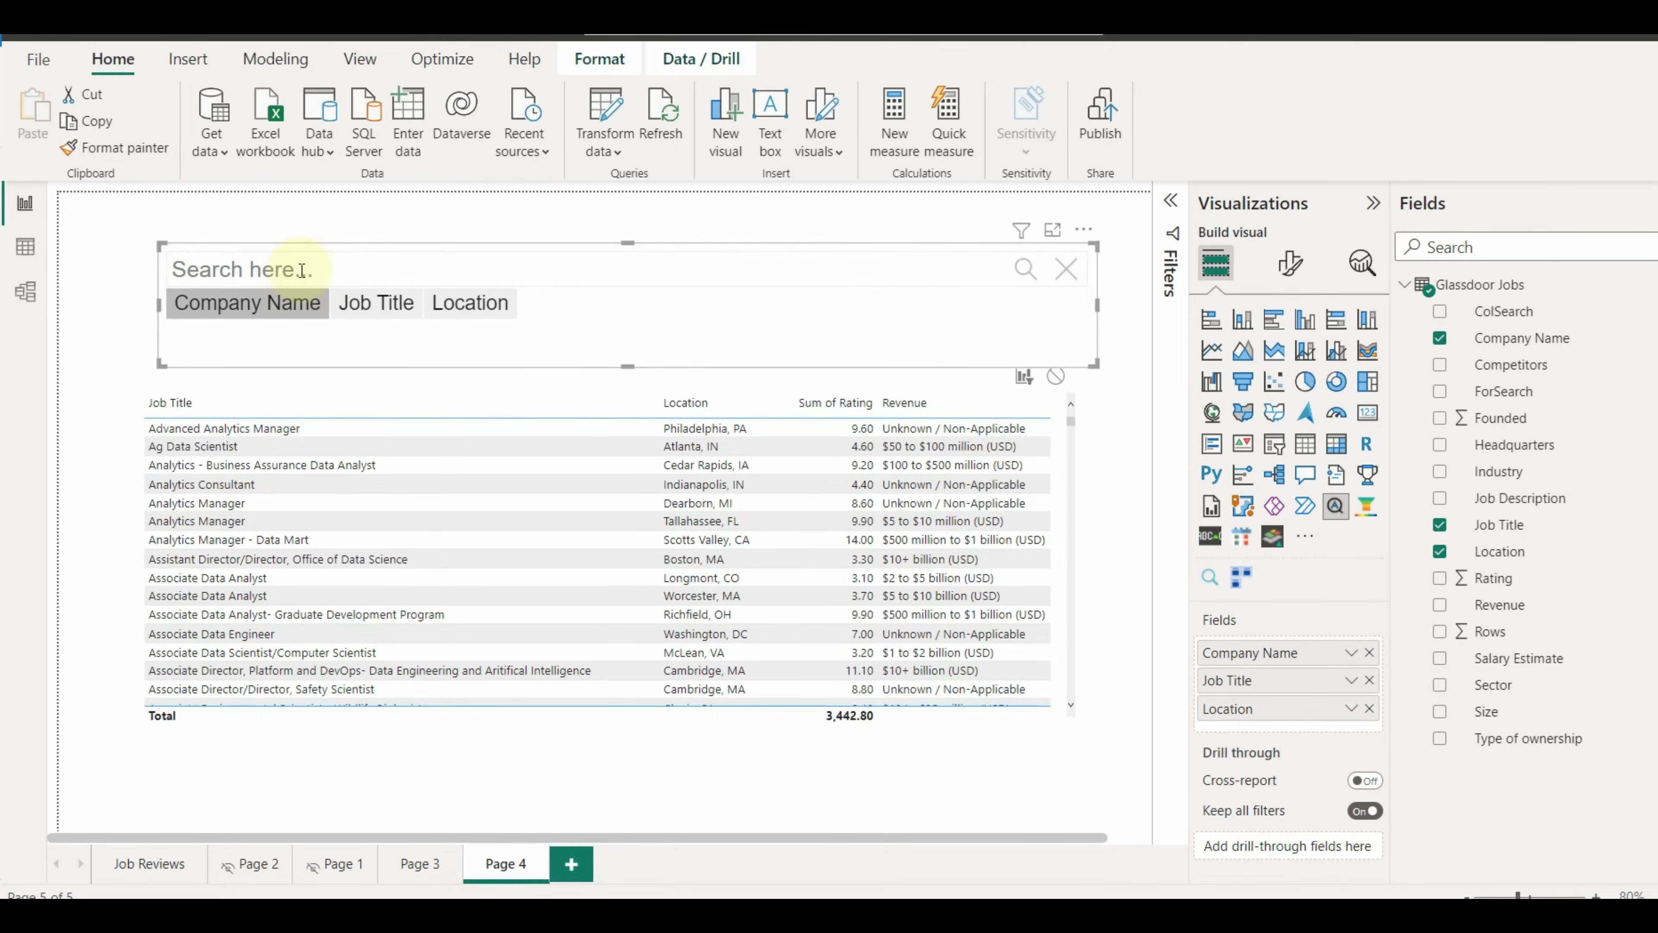
pyautogui.press('Return')
# Add Company Name to the job table and test 'data' and 'new york' searches.
pyautogui.click(738, 517)
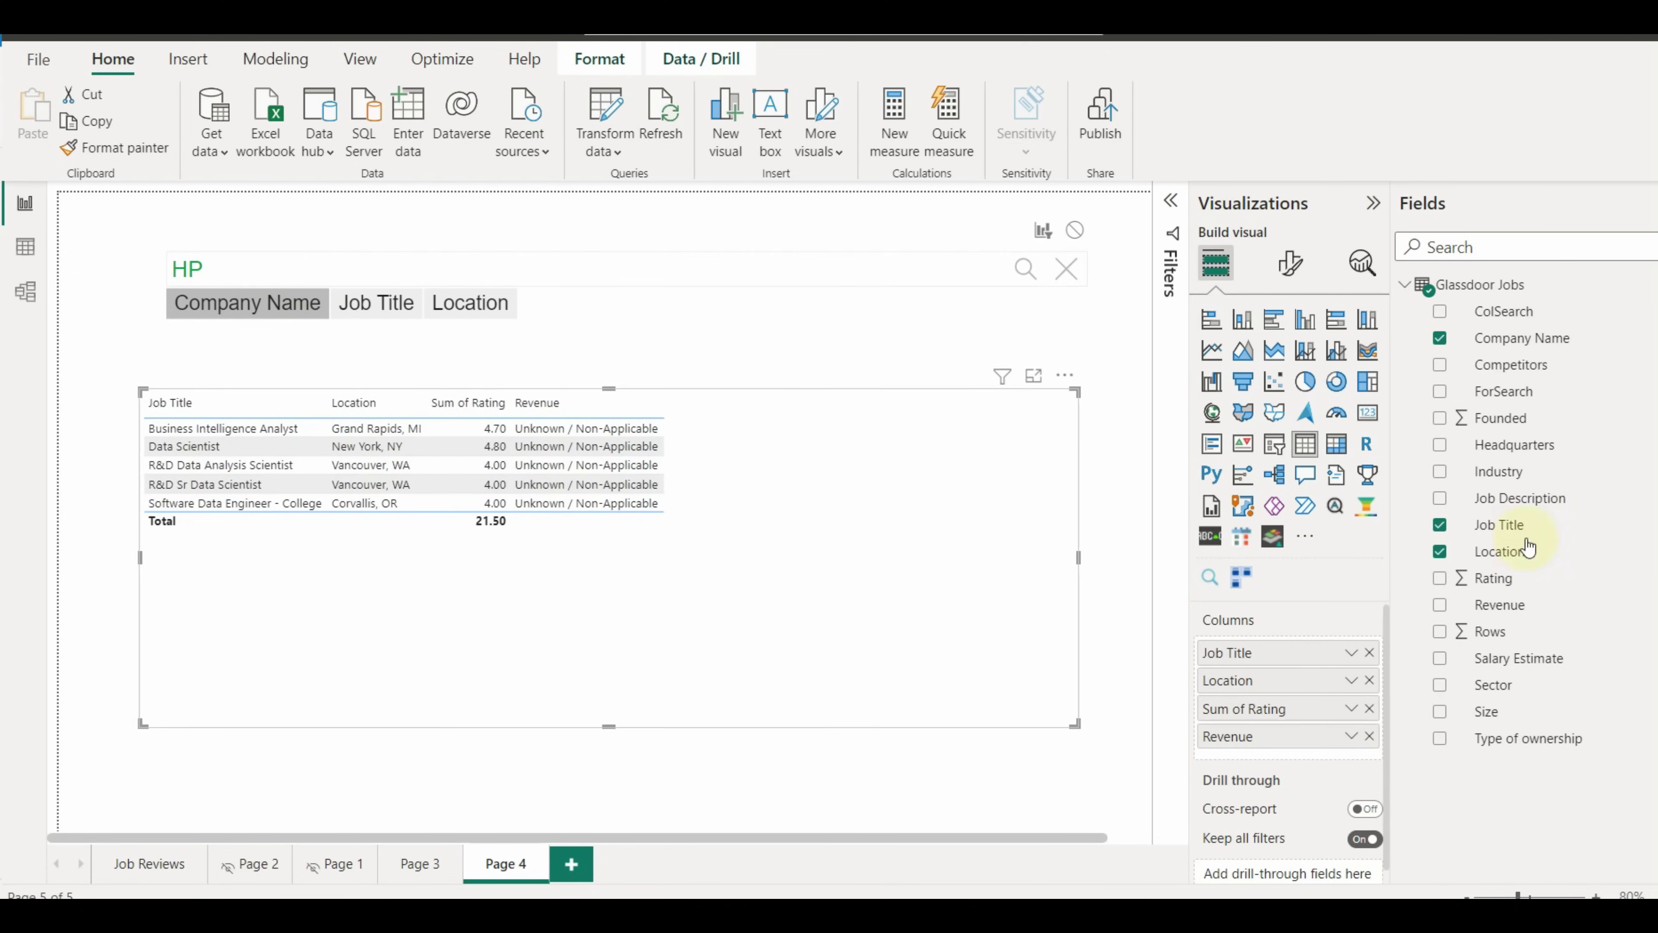
pyautogui.click(1440, 337)
pyautogui.click(365, 305)
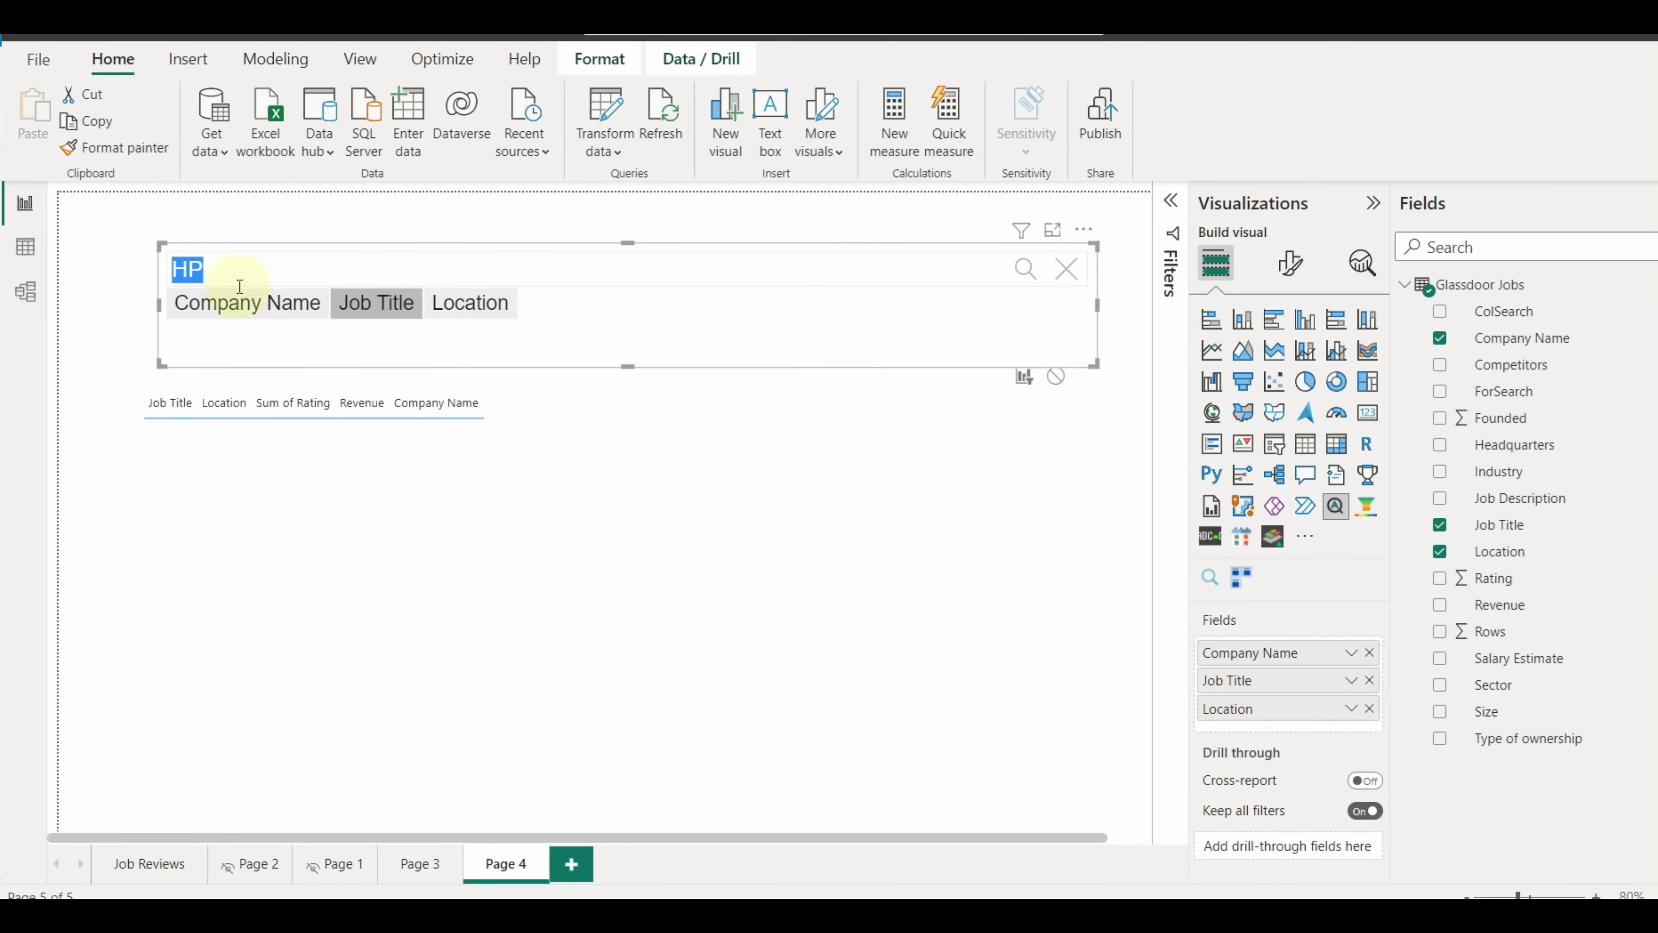
pyautogui.write('data')
pyautogui.press('Return')
pyautogui.click(384, 417)
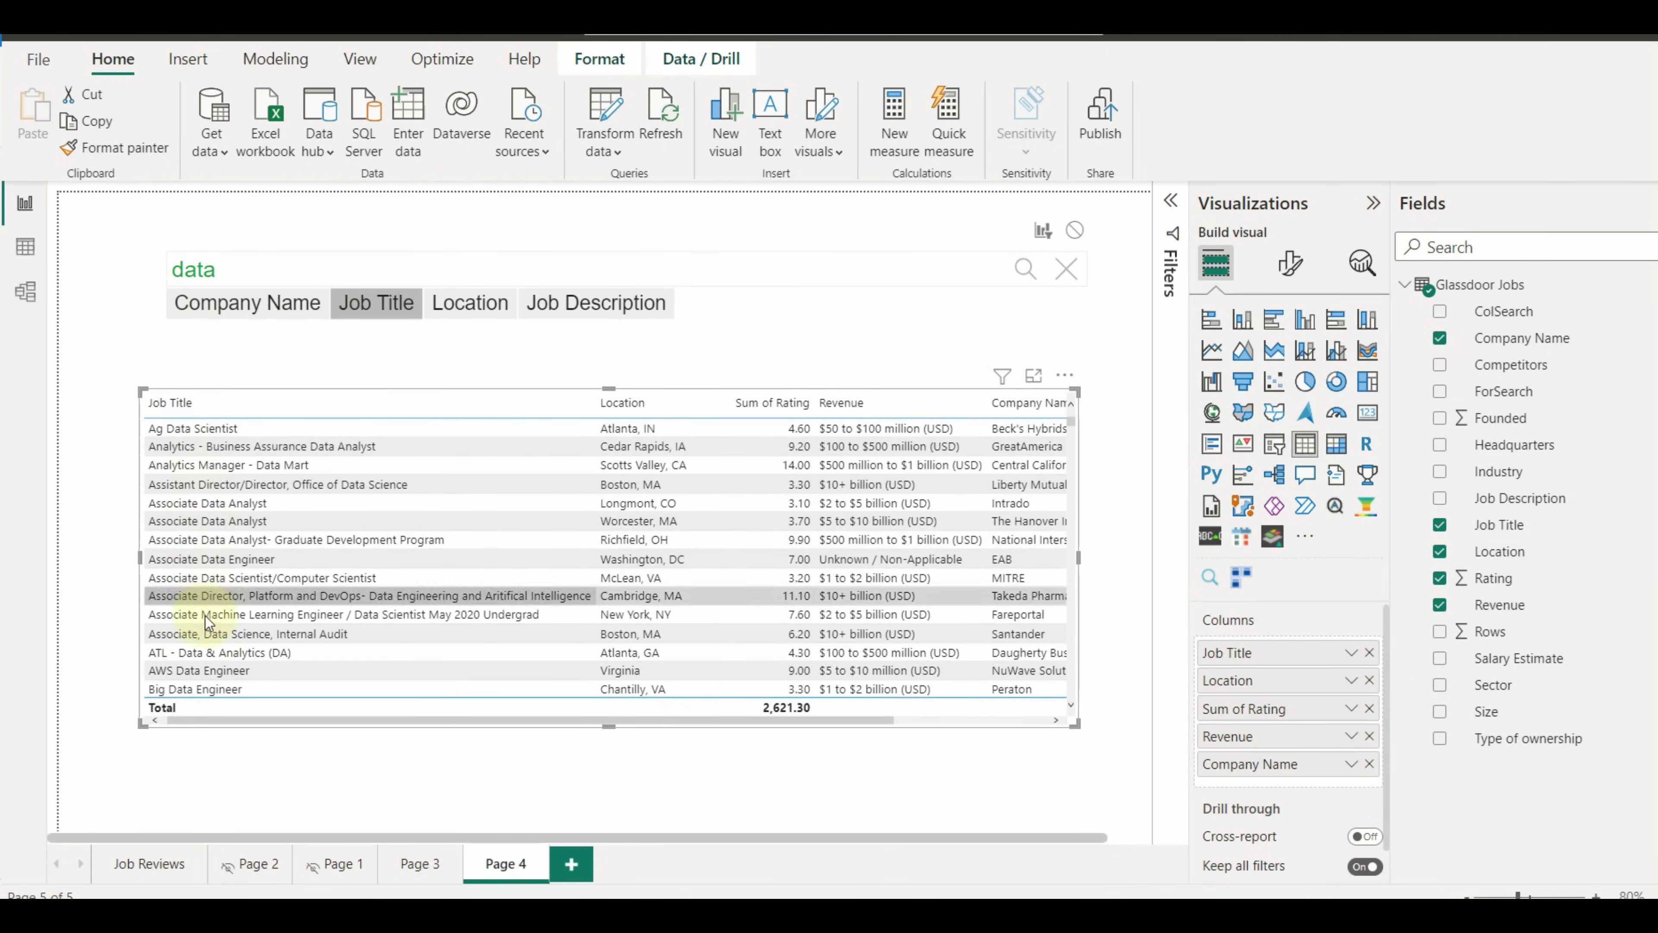
pyautogui.click(469, 303)
pyautogui.press('BackSpace')
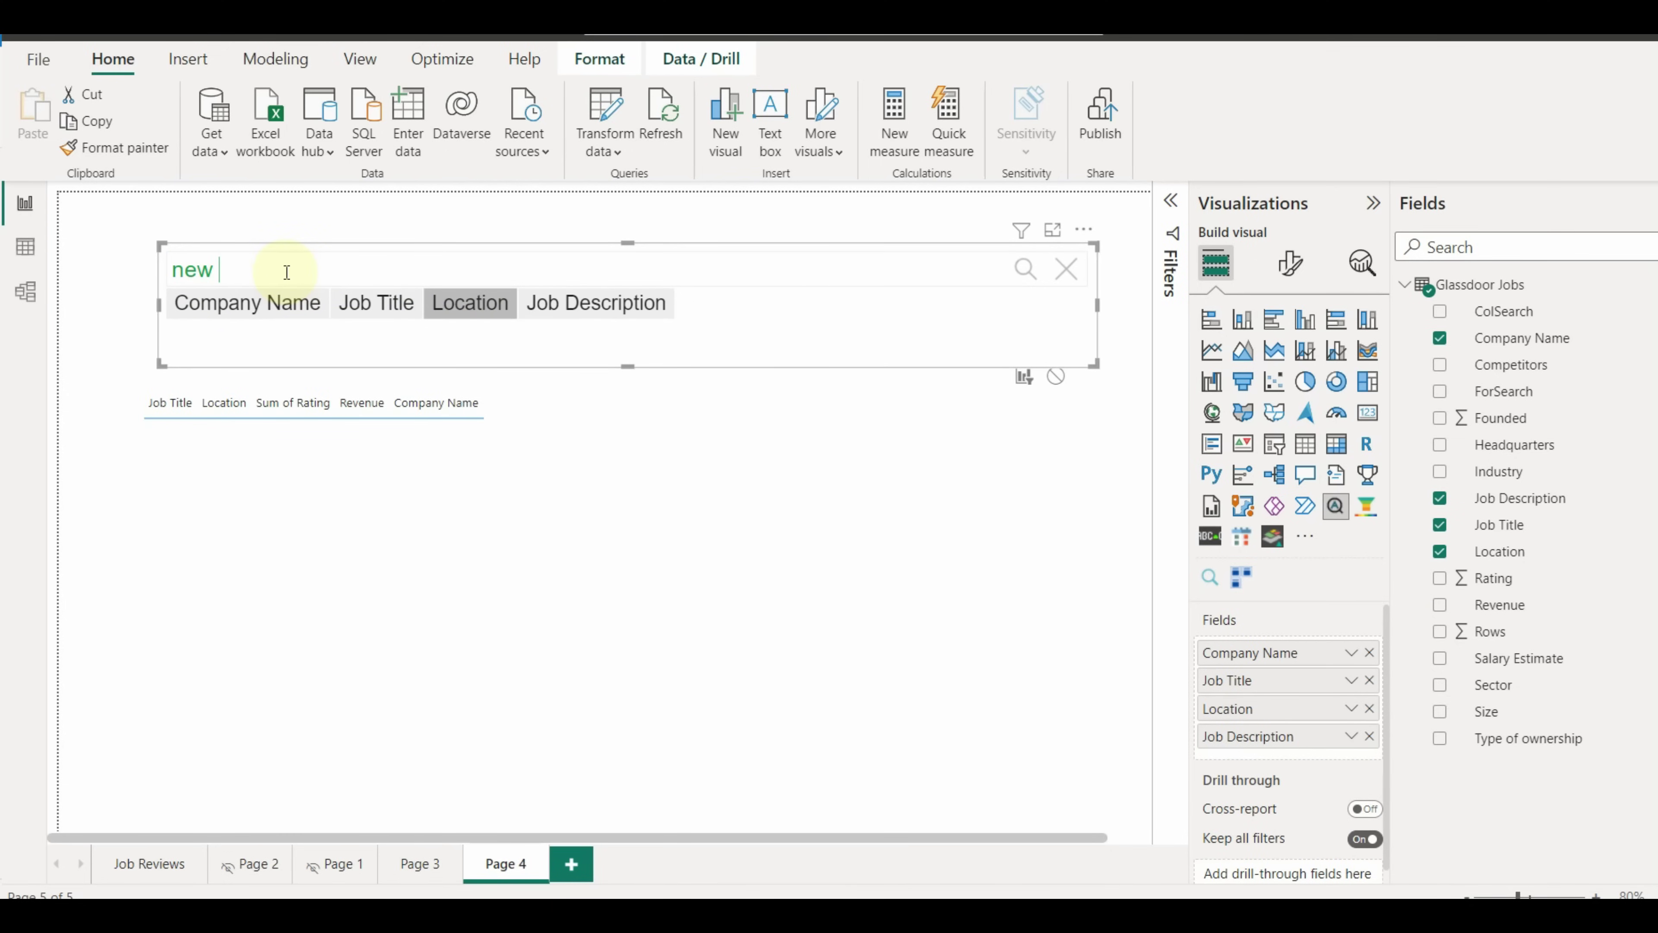
pyautogui.press('Return')
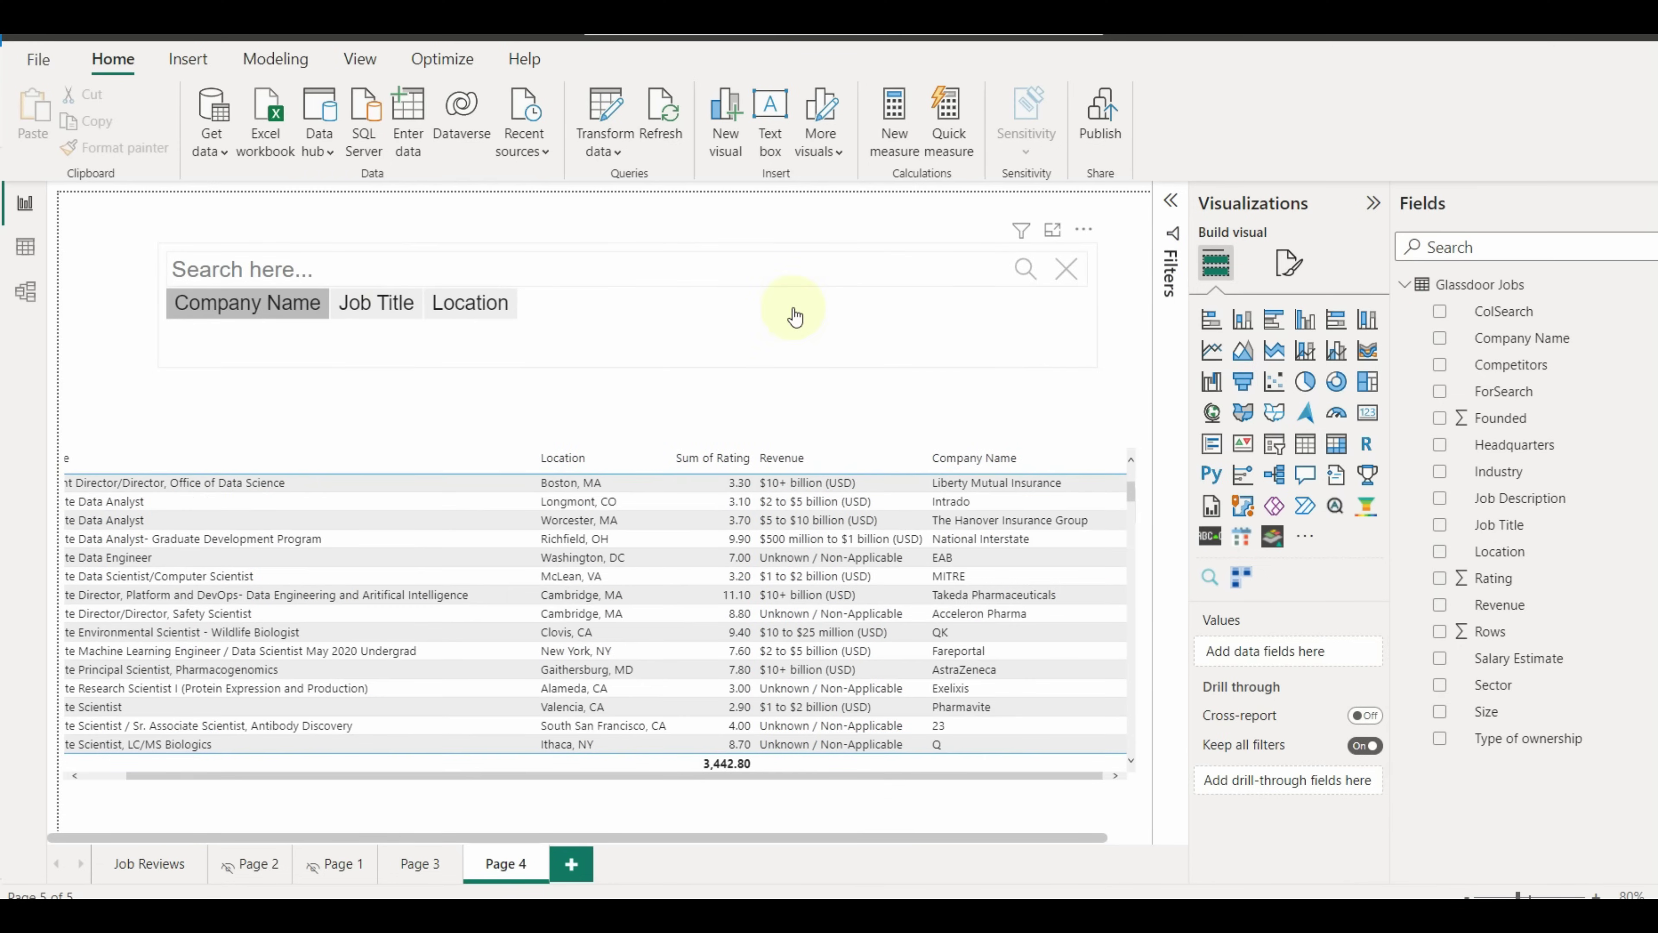
# Set the search box to use only the ColSearch field, removing Company Name, Job Title and Location.
pyautogui.click(796, 318)
pyautogui.moveTo(1495, 311); pyautogui.dragTo(1299, 651)
pyautogui.click(1368, 680)
pyautogui.click(1369, 680)
pyautogui.click(1368, 680)
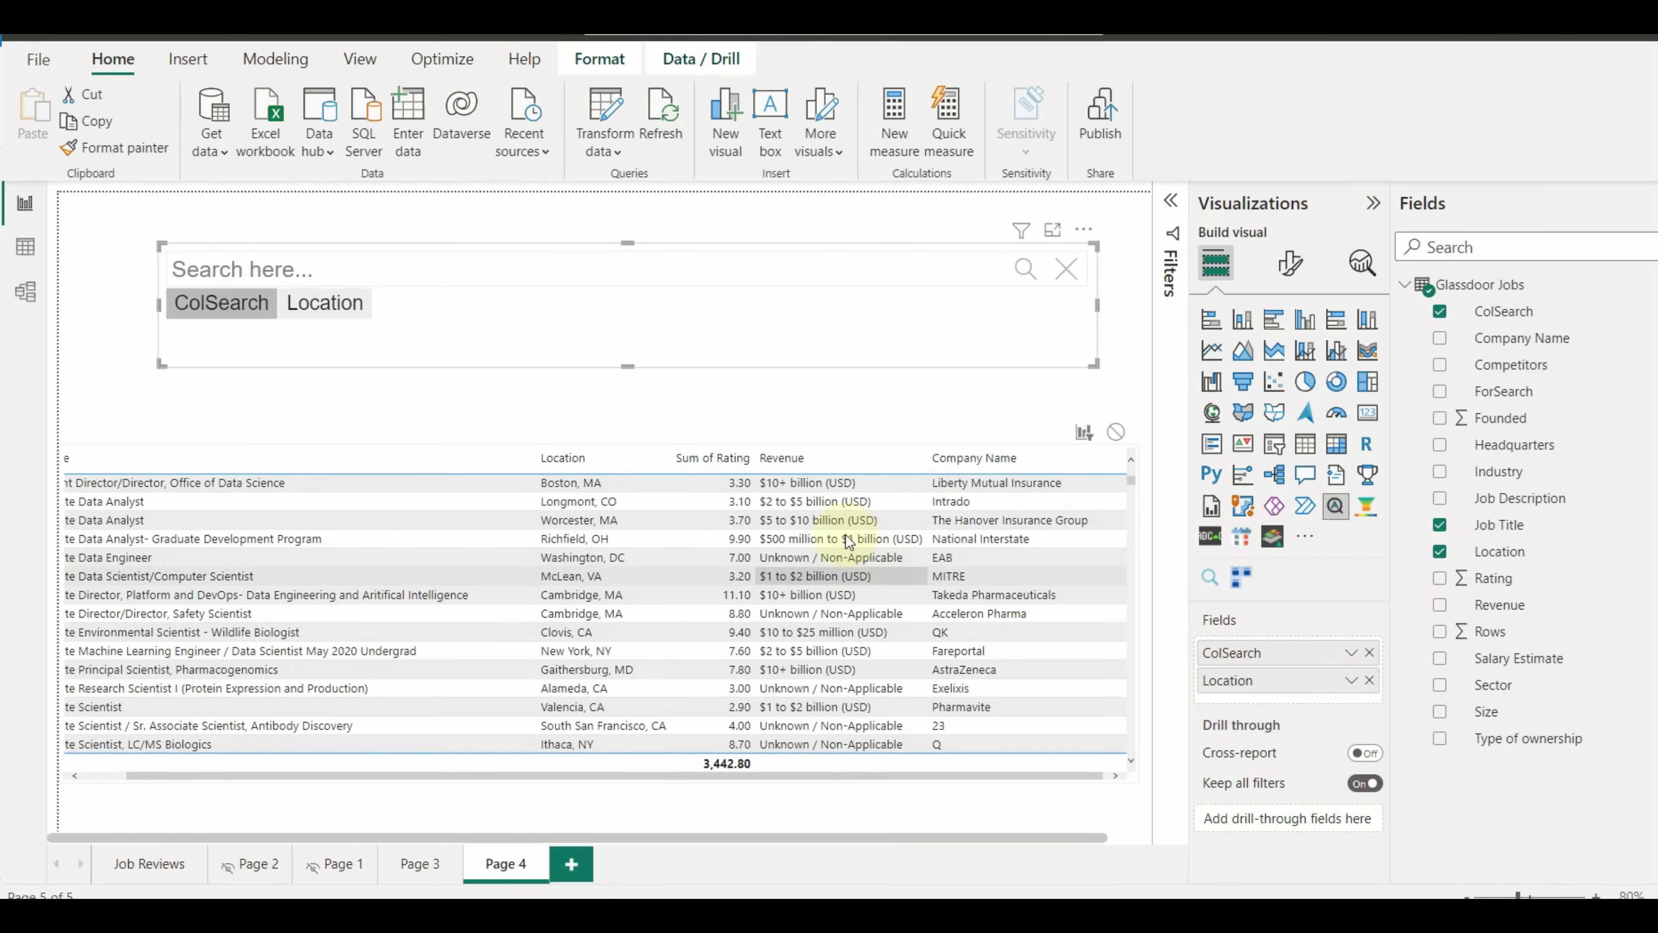
pyautogui.moveTo(643, 776); pyautogui.dragTo(603, 777)
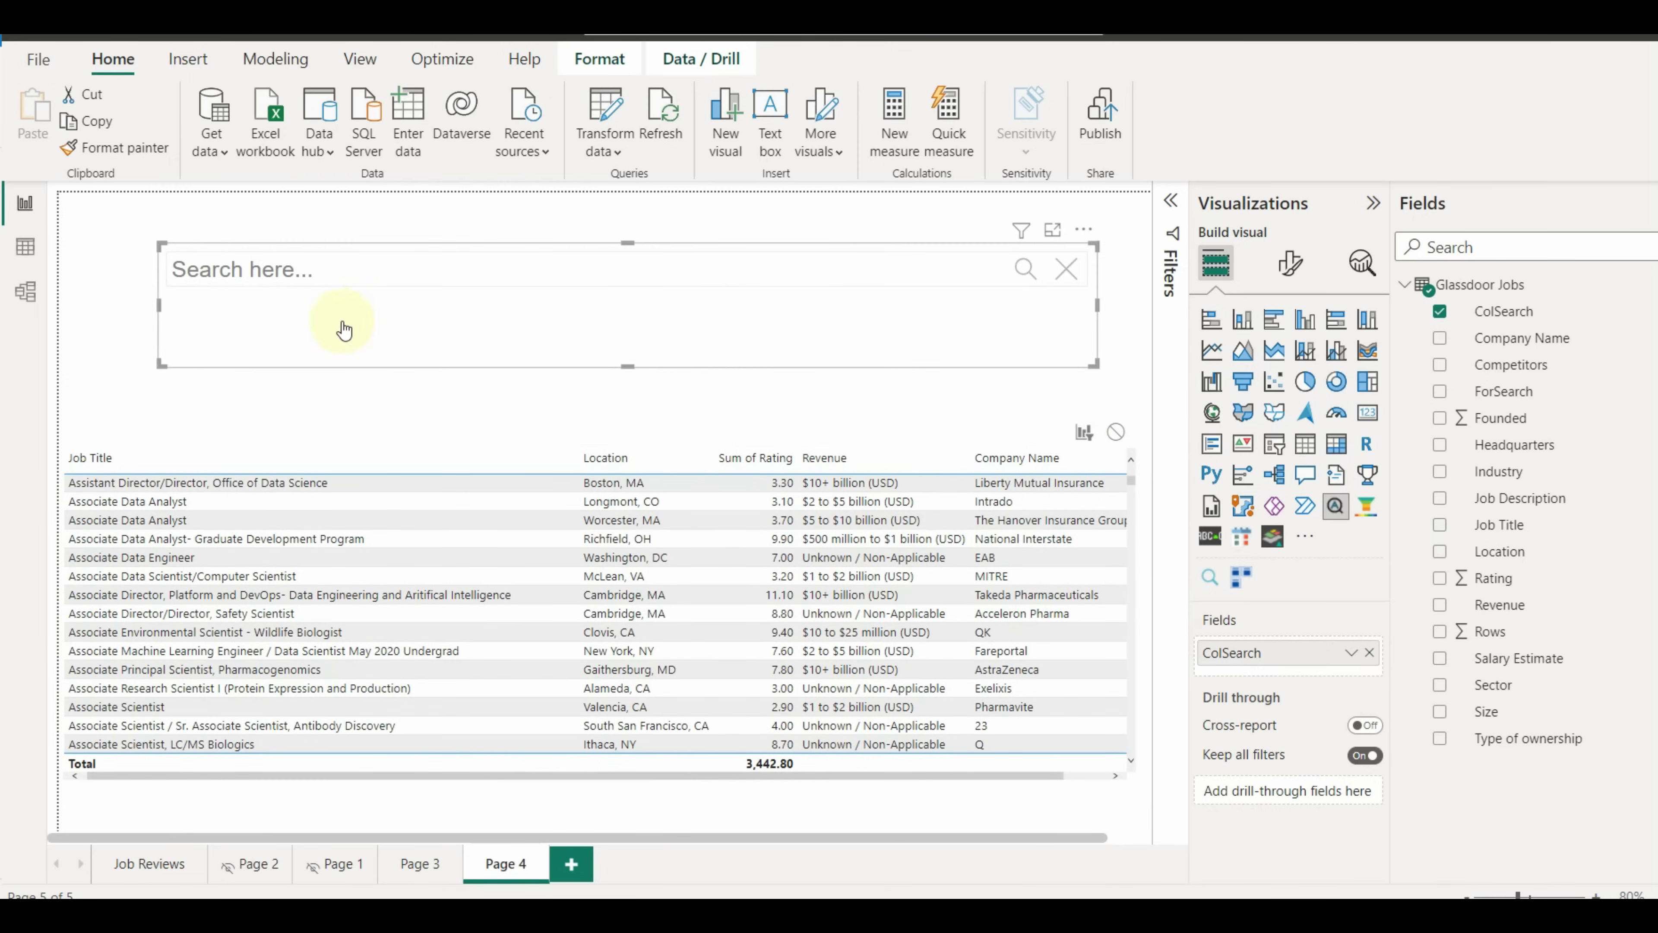
# Switch to the Page 3 dashboard and check its search slicer.
pyautogui.doubleClick(293, 278)
pyautogui.click(419, 863)
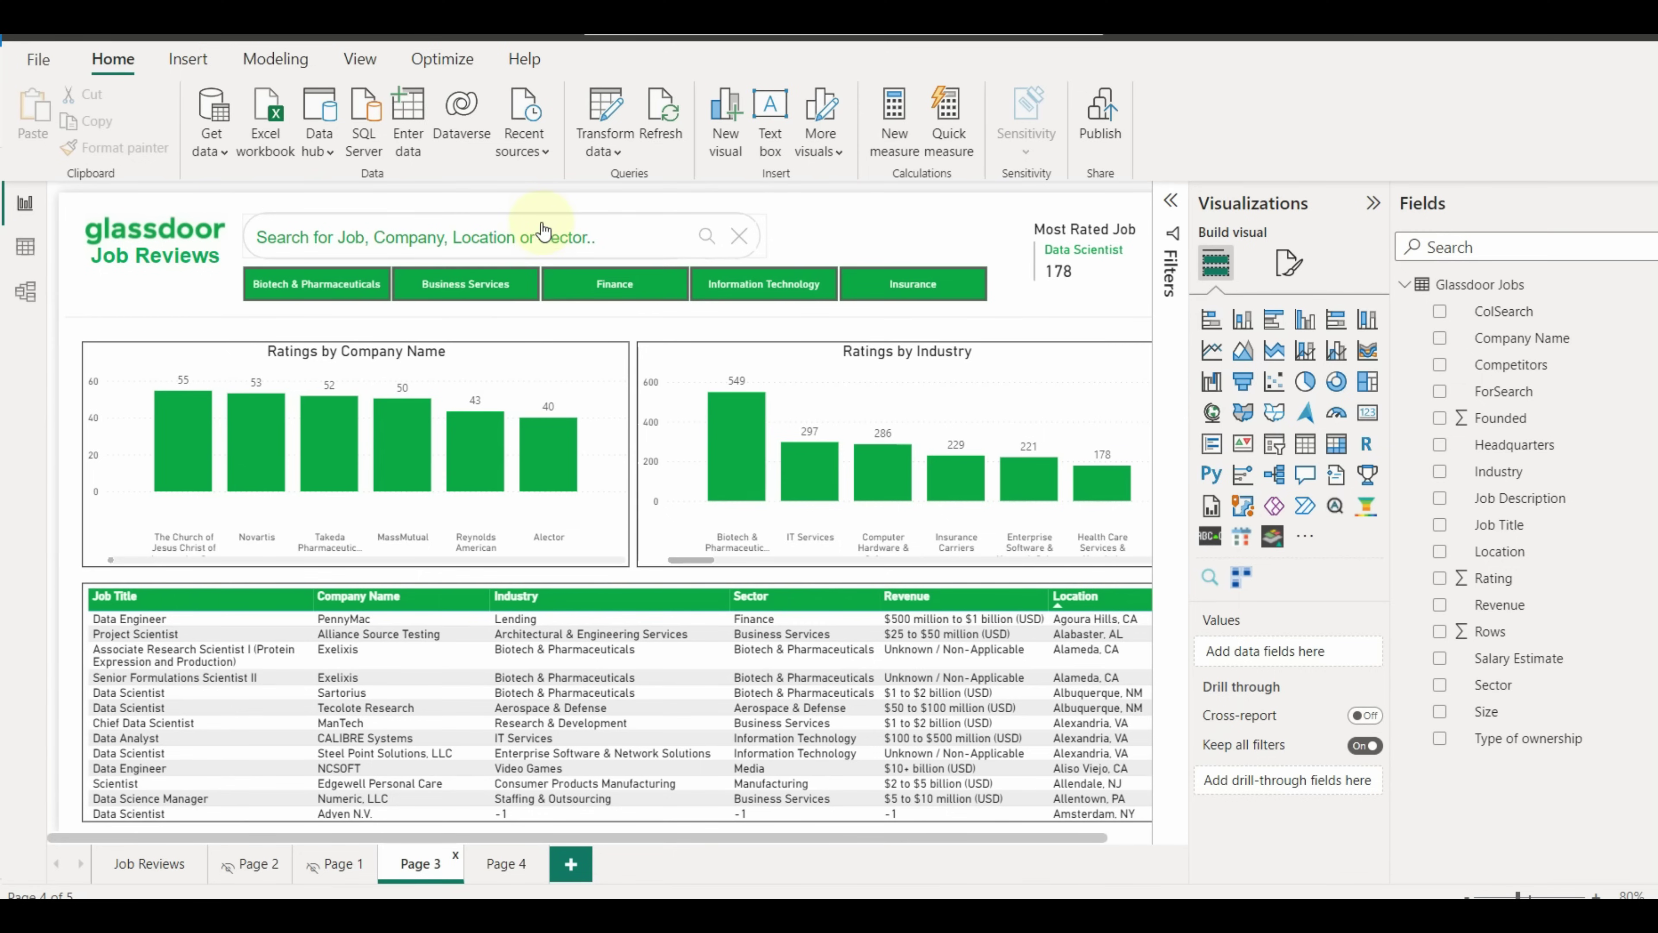
pyautogui.click(561, 237)
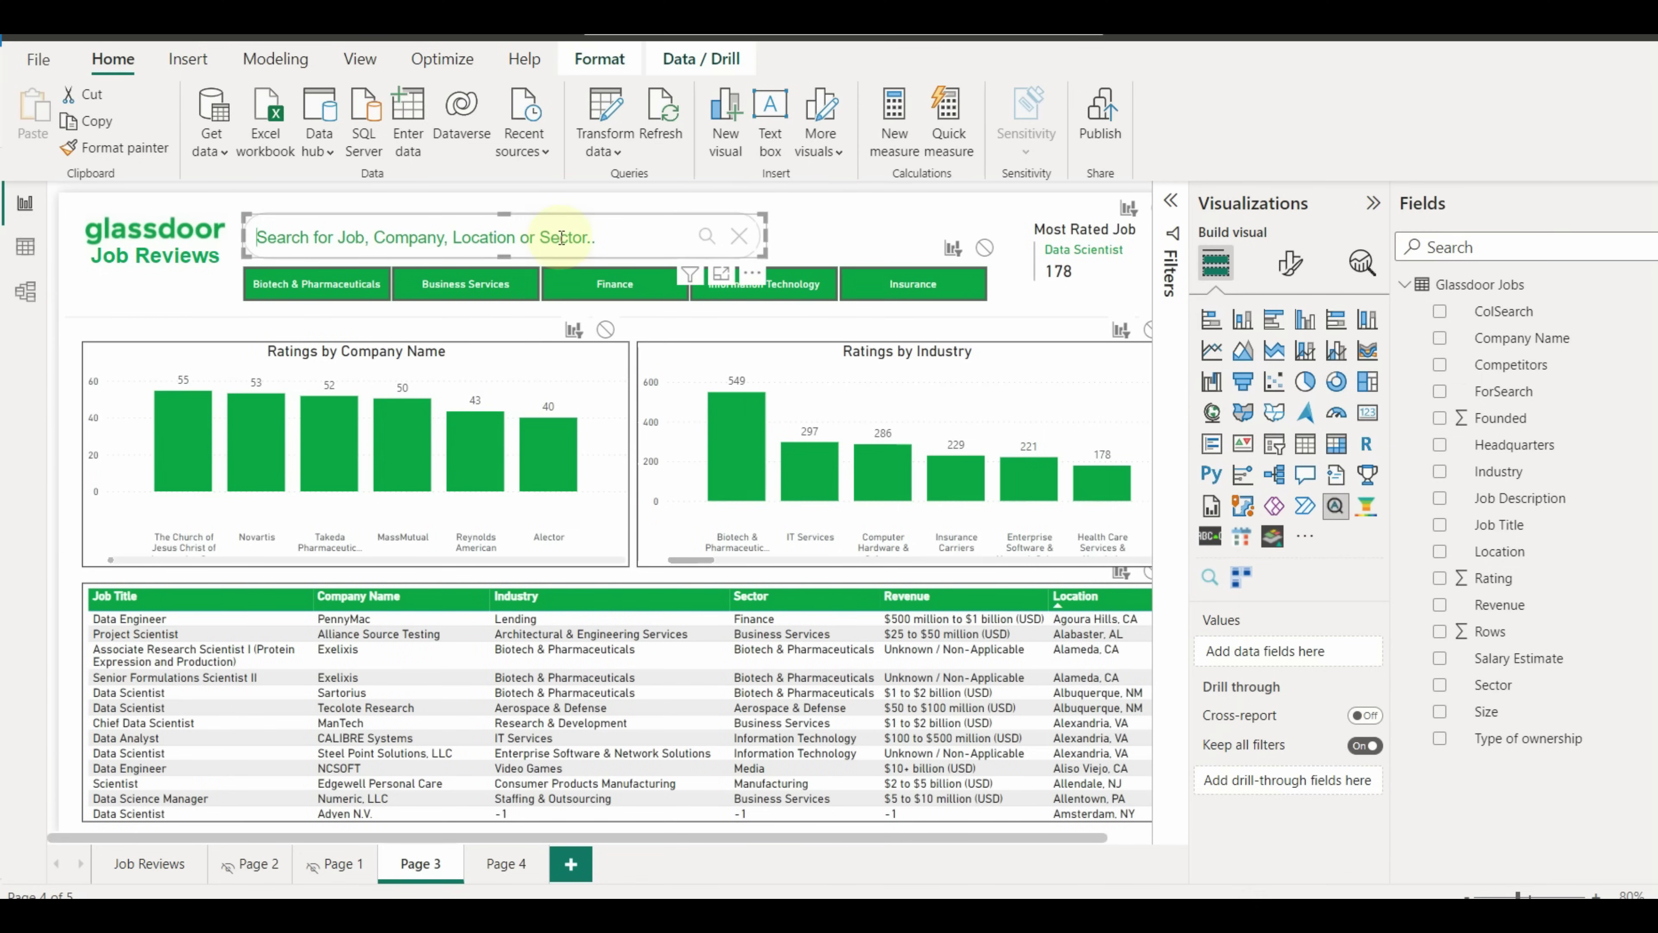
pyautogui.click(877, 221)
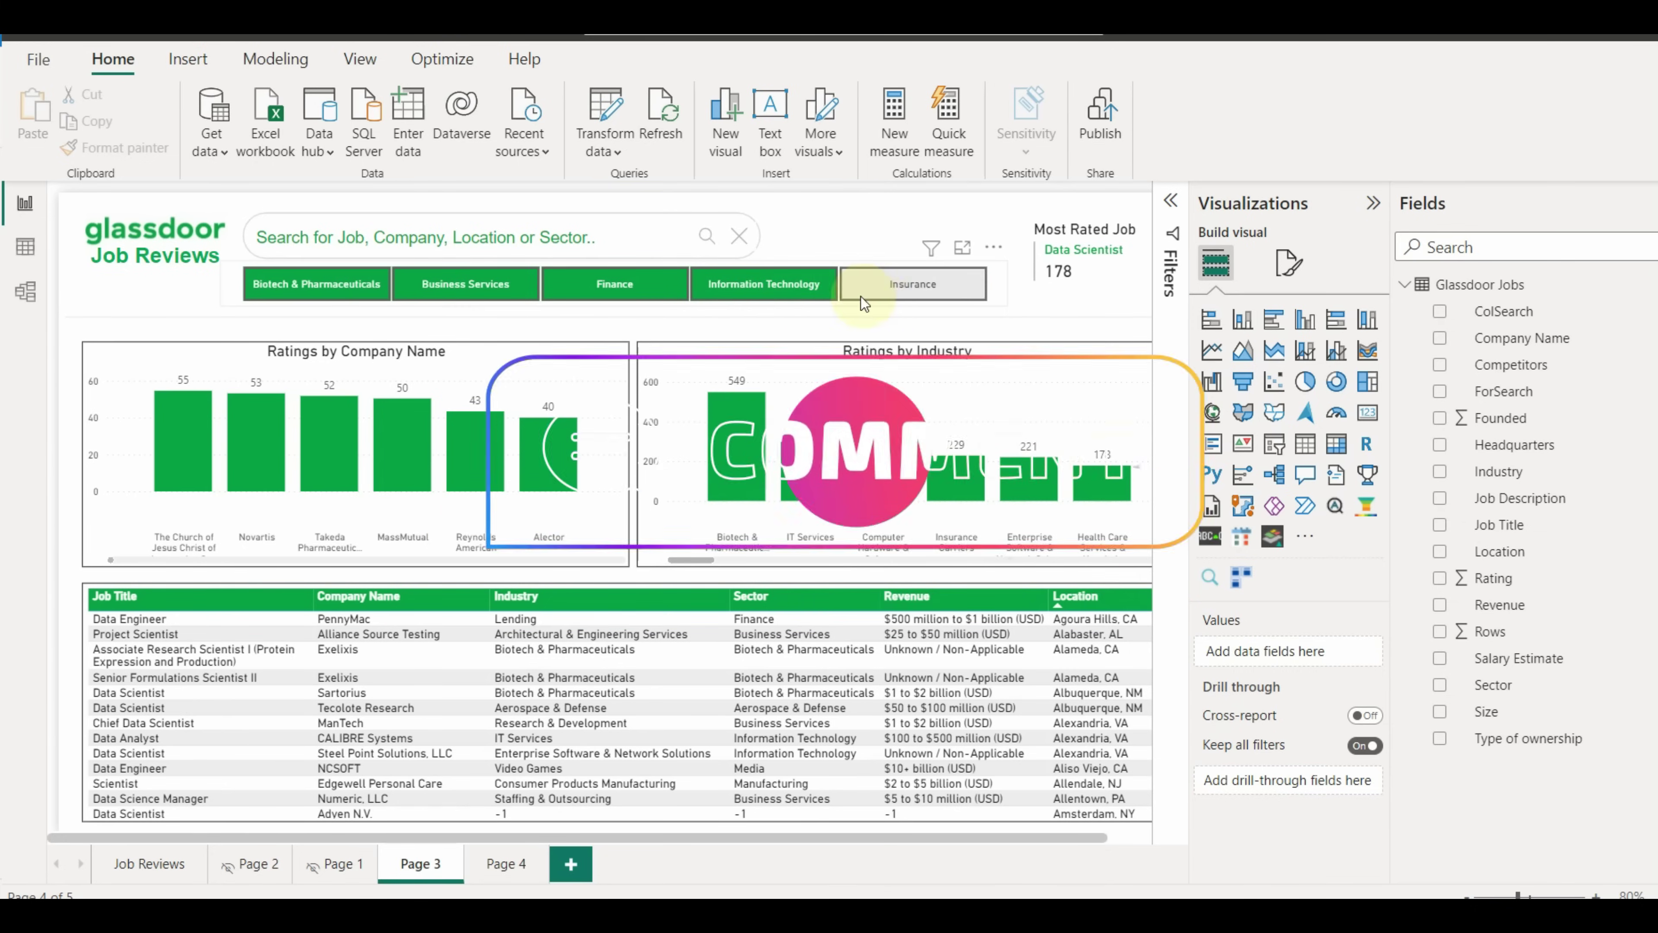
# Filter by Information Technology, Finance and Business Services, then clear the sector filter to show all jobs.
pyautogui.click(770, 290)
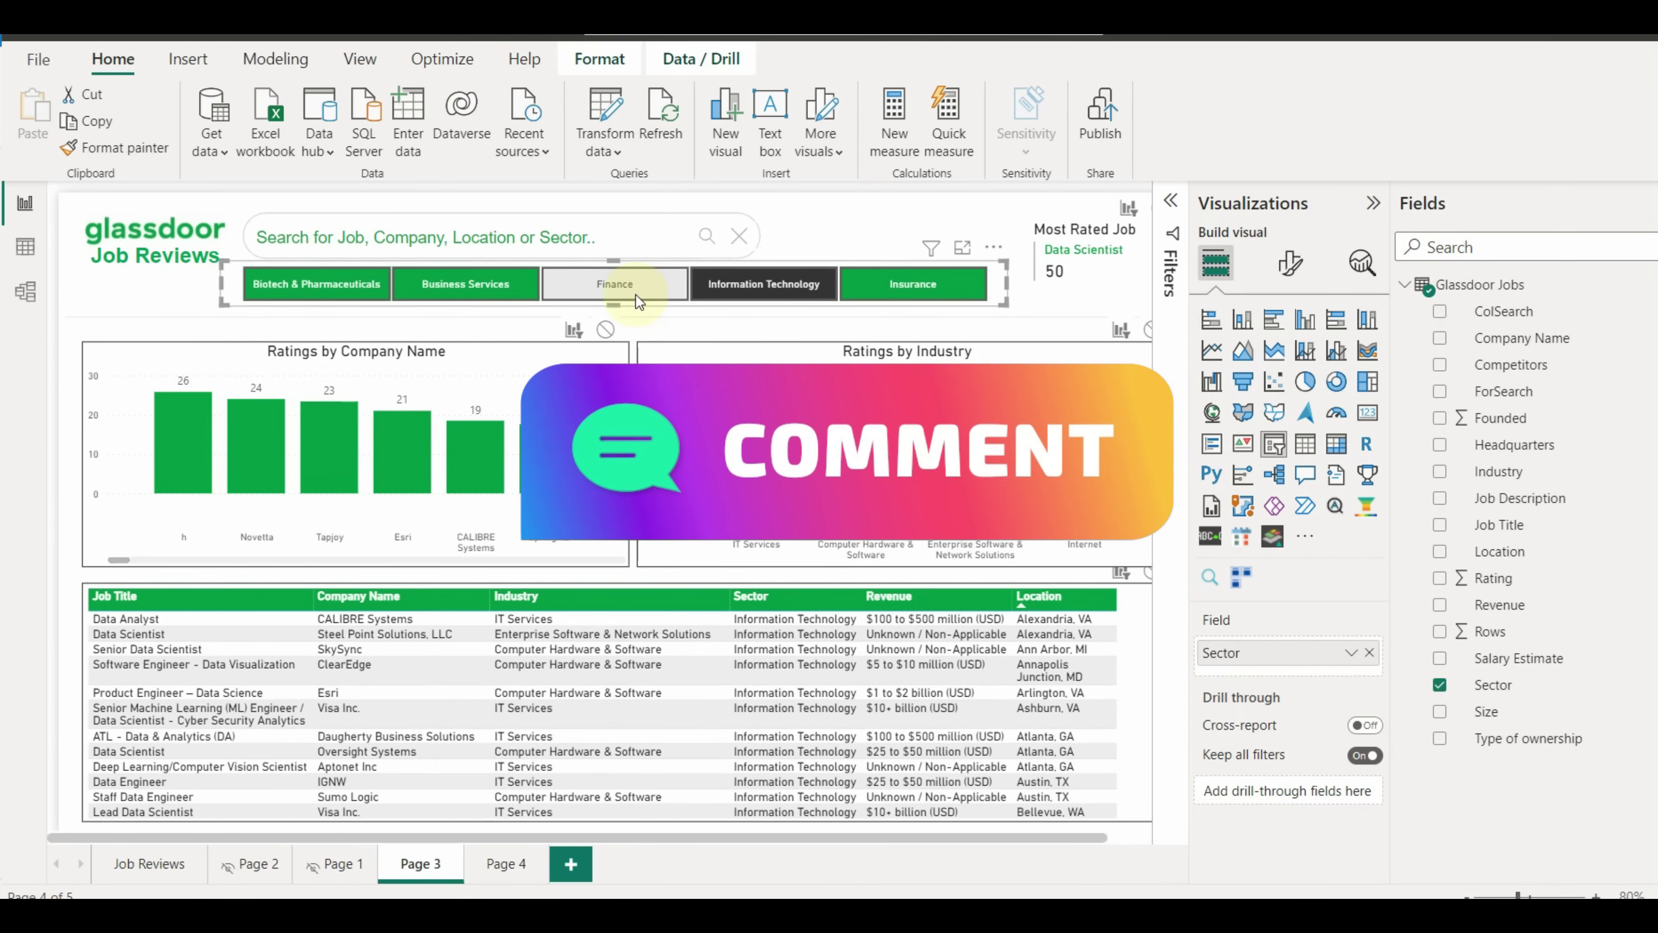
pyautogui.click(636, 294)
pyautogui.click(454, 494)
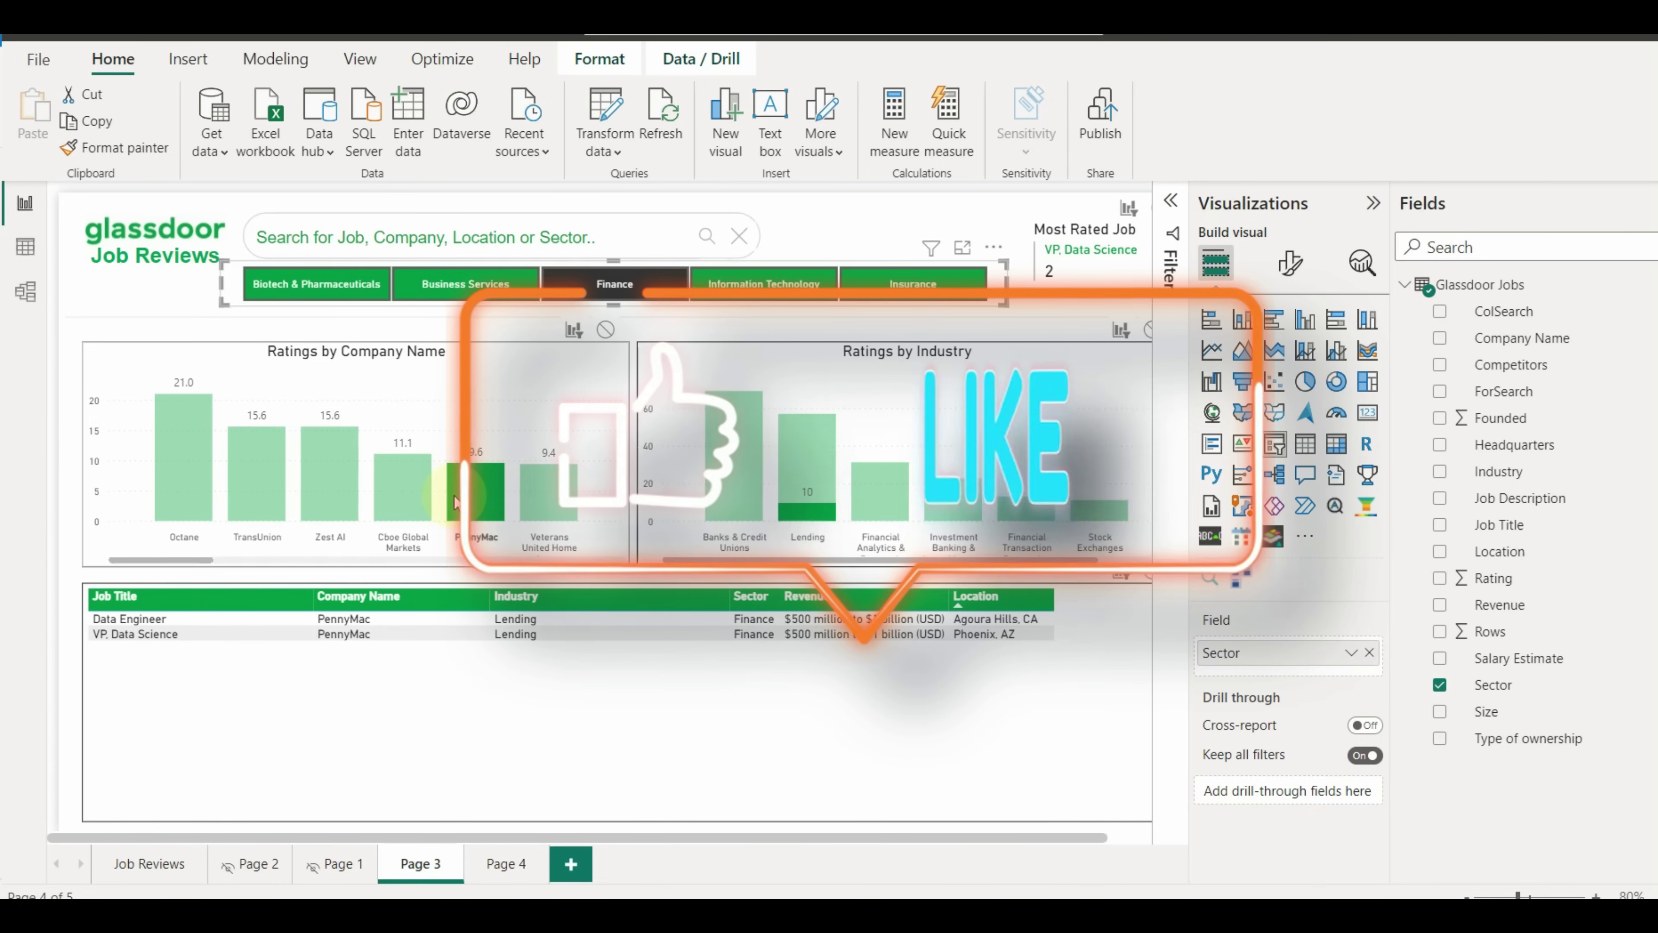
pyautogui.click(454, 495)
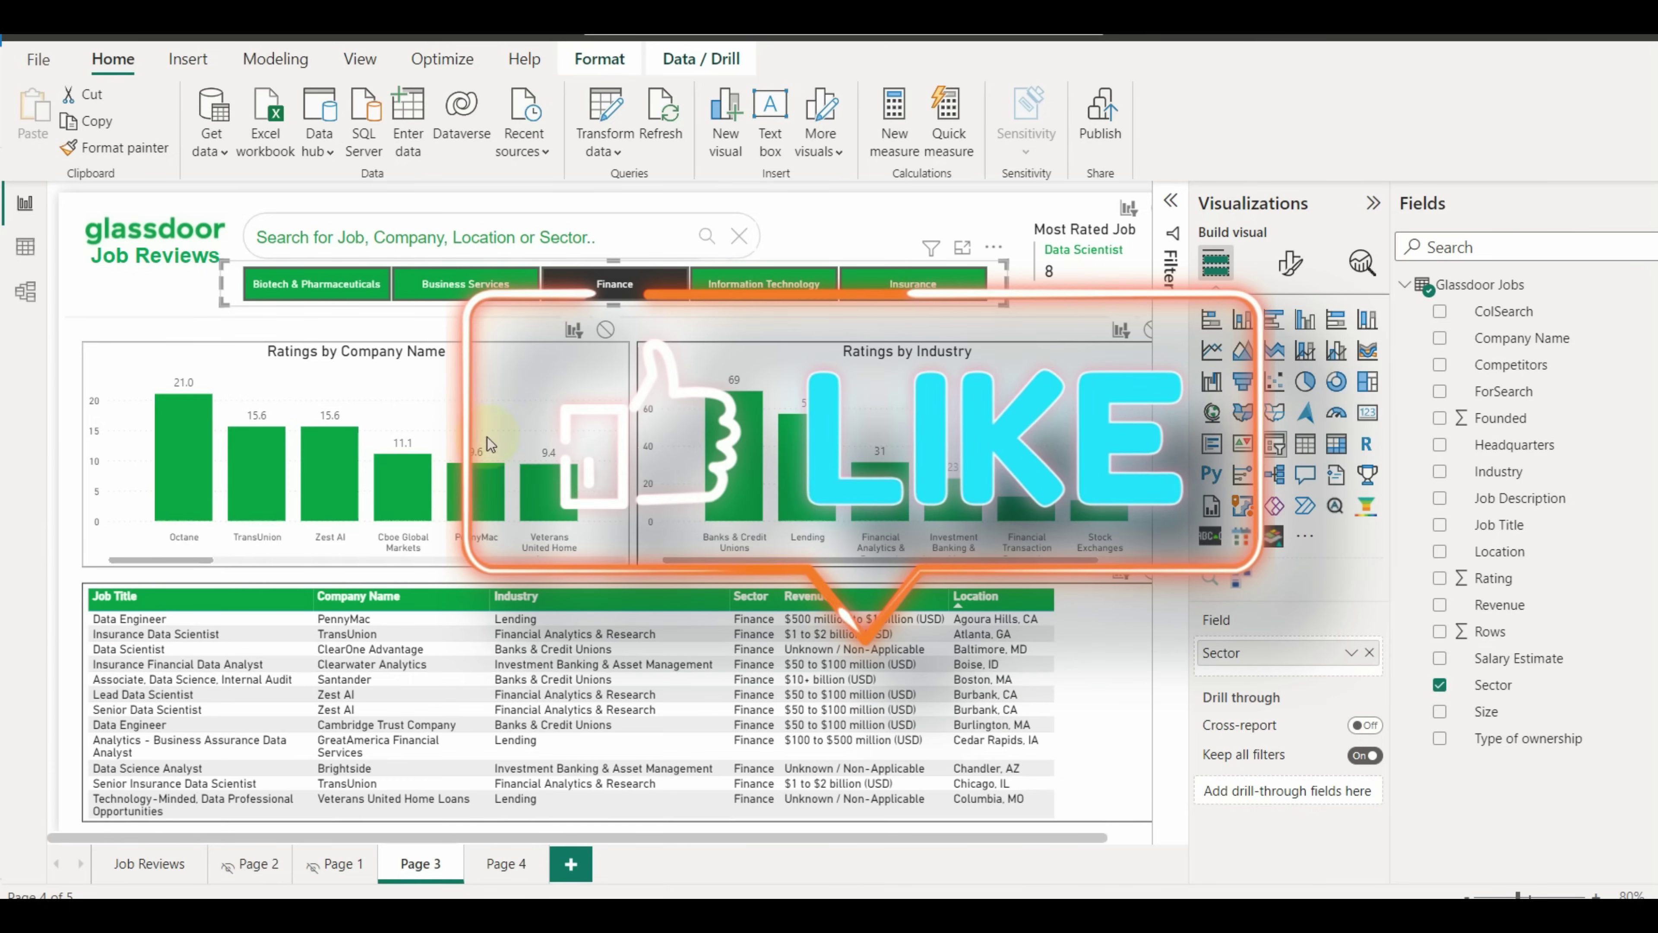
pyautogui.click(465, 284)
pyautogui.click(736, 232)
pyautogui.click(870, 225)
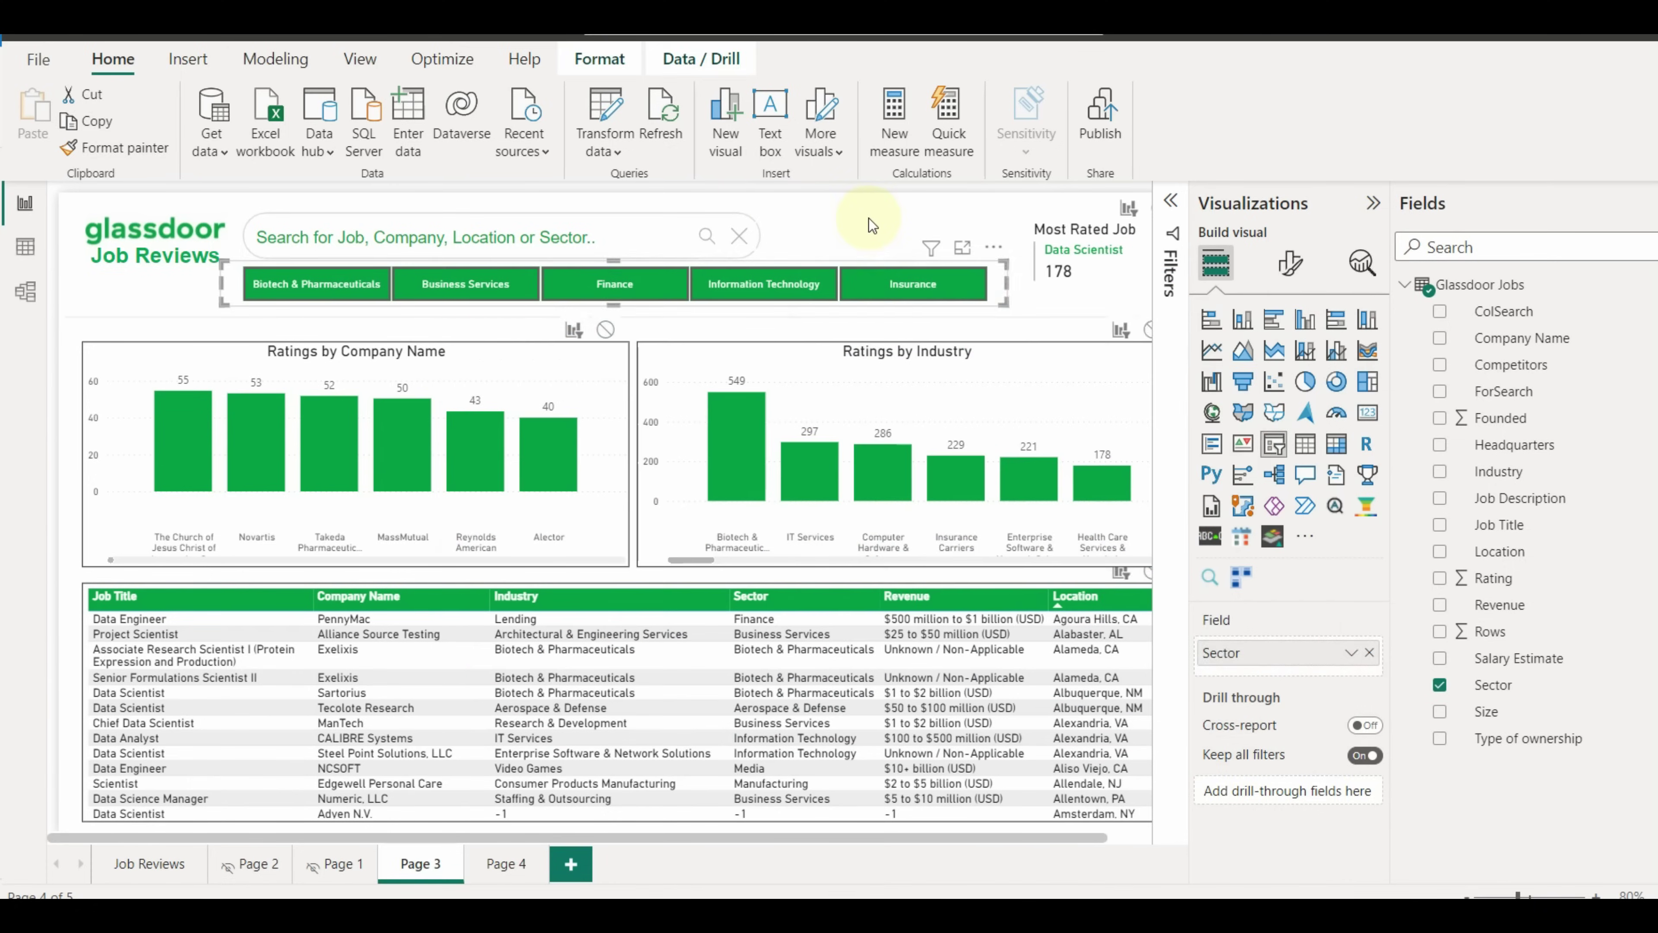